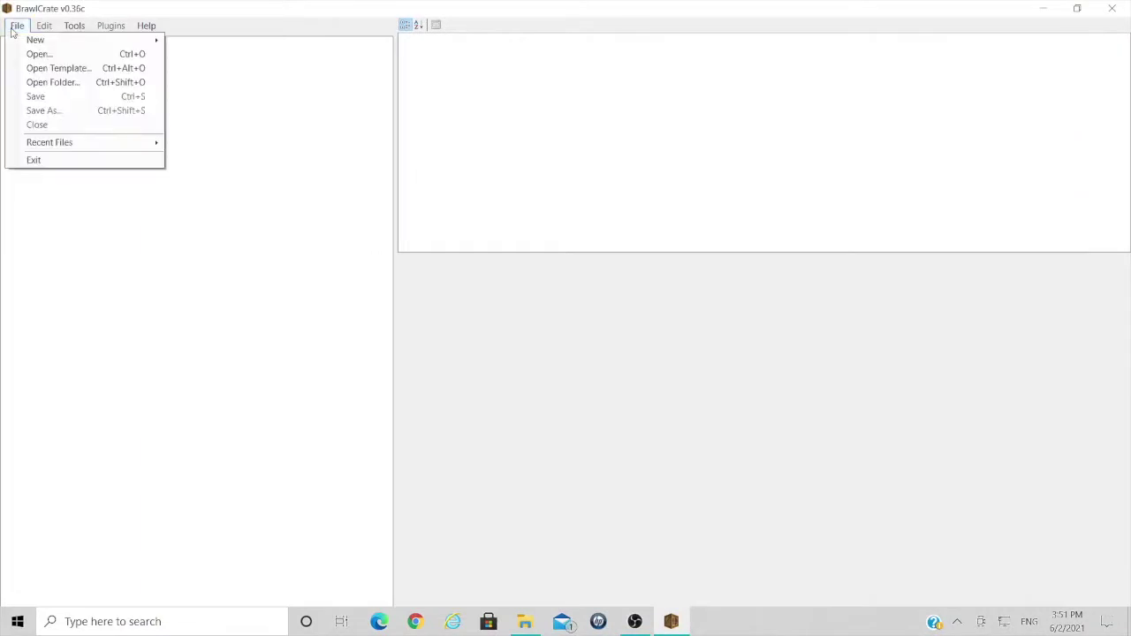
# Open la_kart-kp.szs and expand driver_model.brres down to its 3DModels(NW4R) group.
pyautogui.click(38, 53)
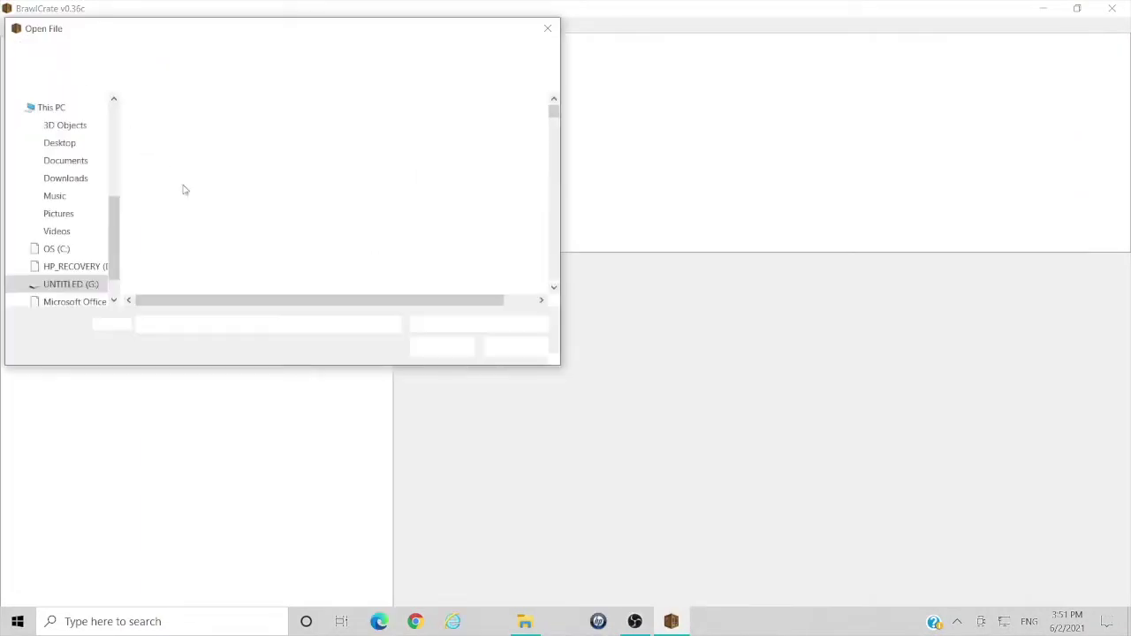
pyautogui.scroll(-6, 201, 221)
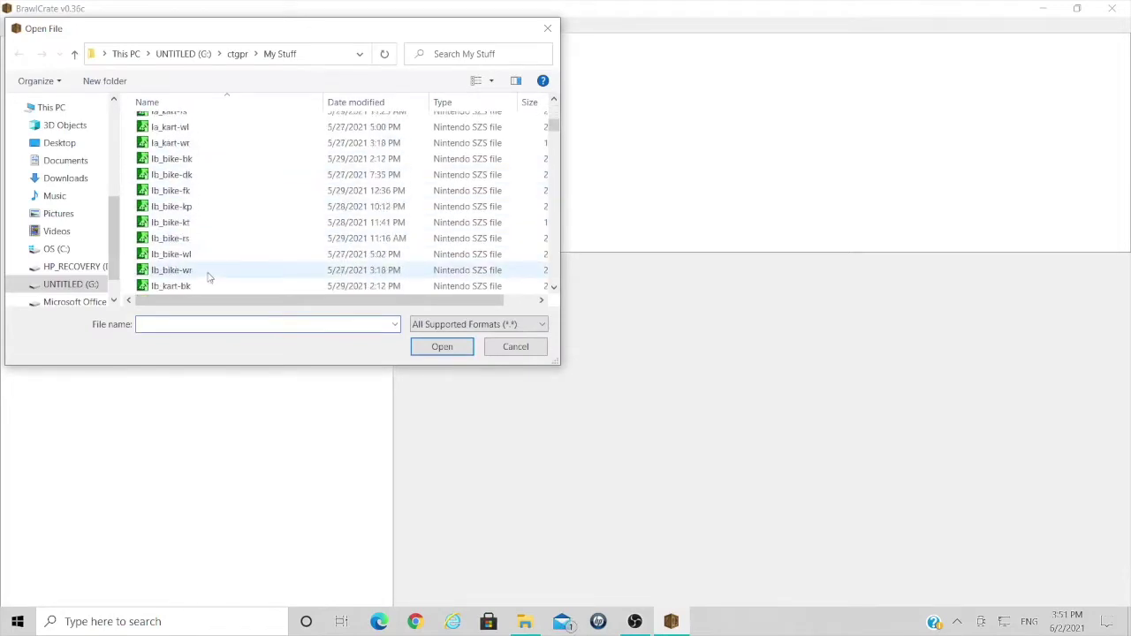
pyautogui.scroll(-4, 201, 145)
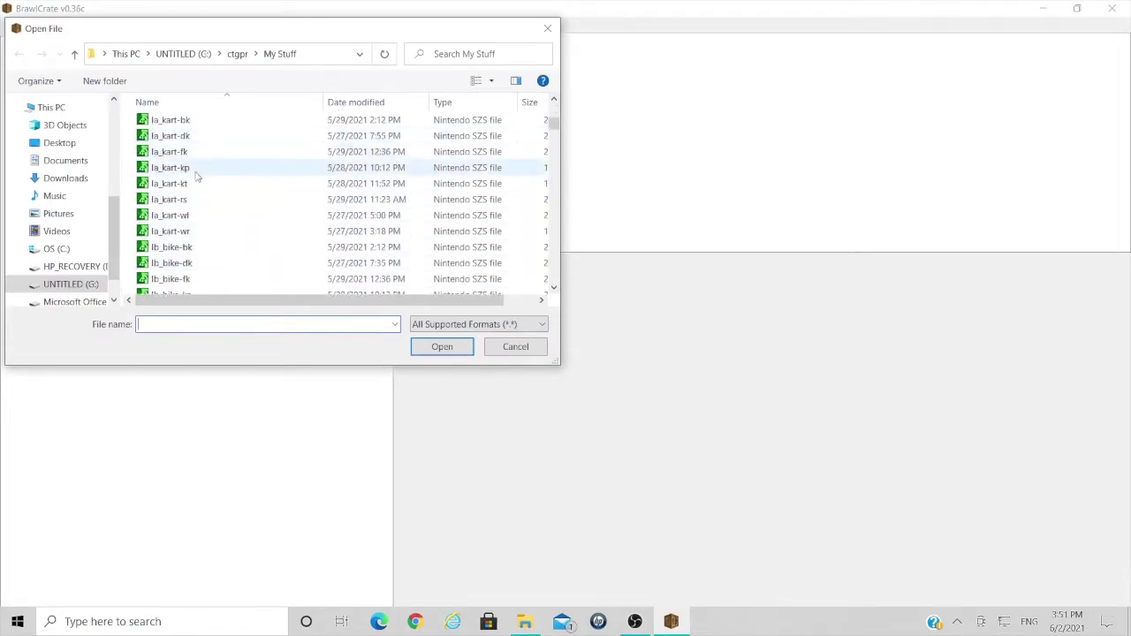
pyautogui.doubleClick(196, 168)
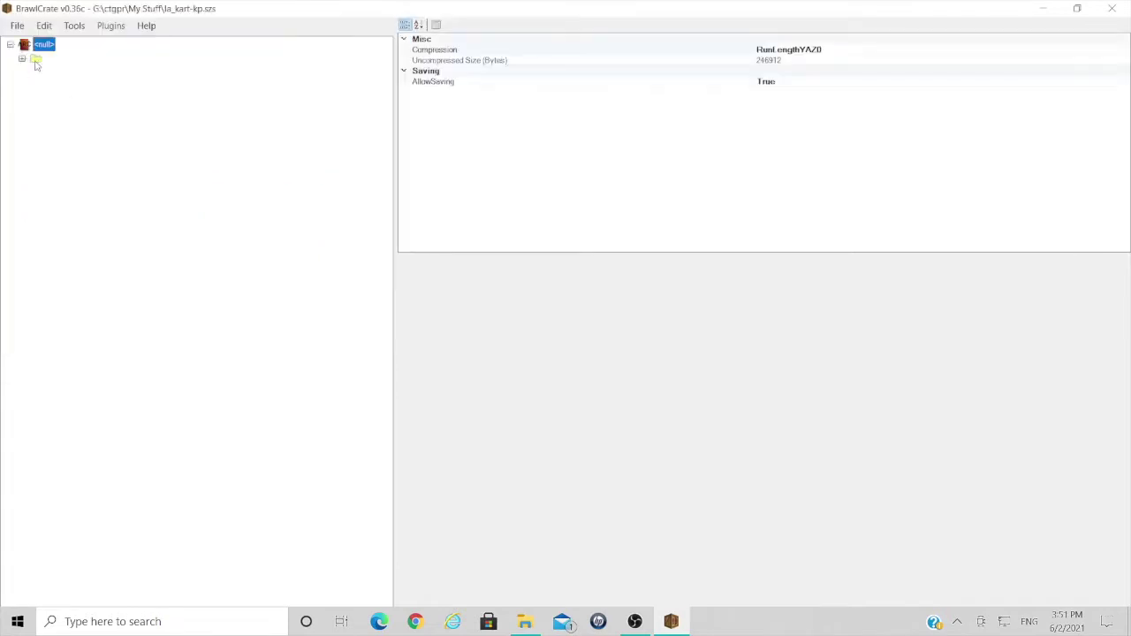
pyautogui.doubleClick(36, 60)
pyautogui.doubleClick(64, 73)
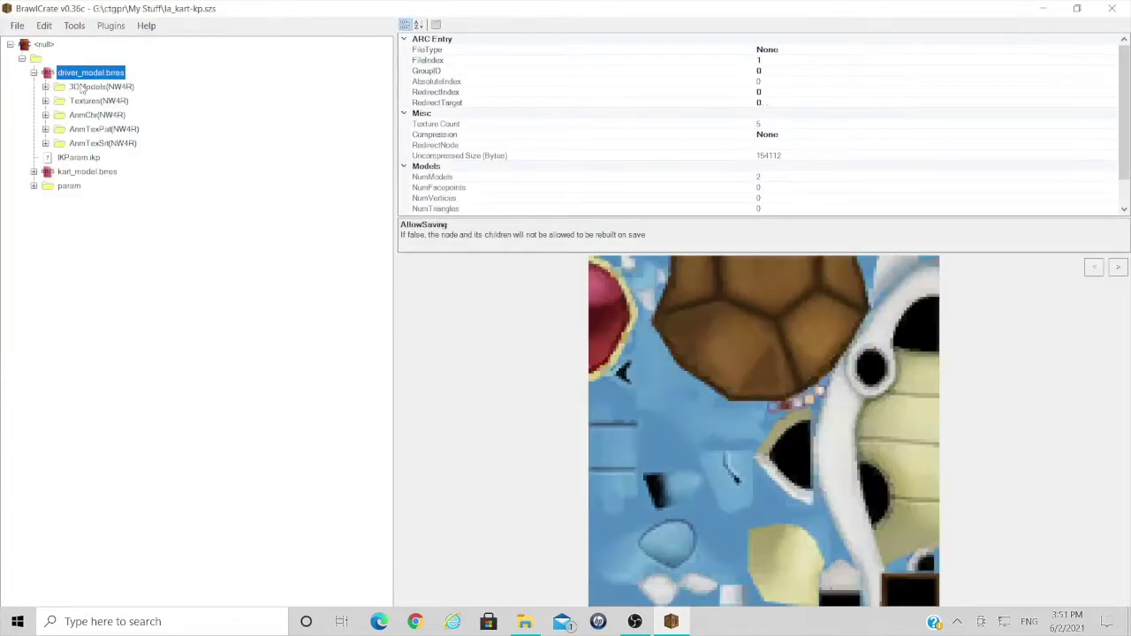
pyautogui.doubleClick(87, 89)
# Compare the Blastoise main model with Bowser's model_lod, then open model in the model editor.
pyautogui.click(89, 100)
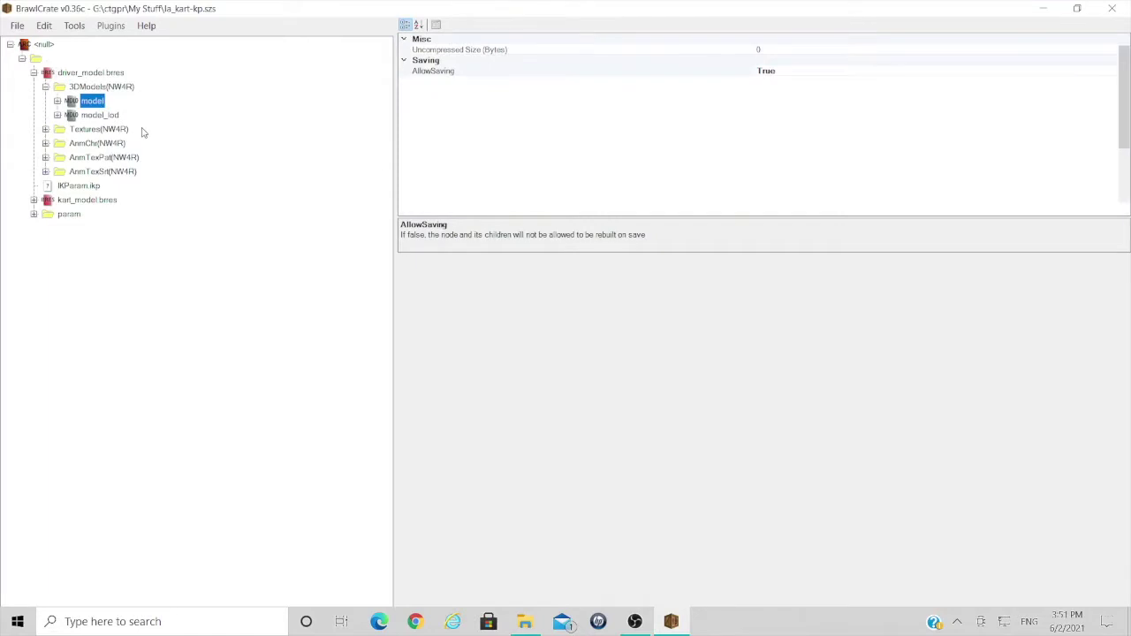
pyautogui.click(99, 115)
pyautogui.moveTo(705, 321); pyautogui.dragTo(828, 456)
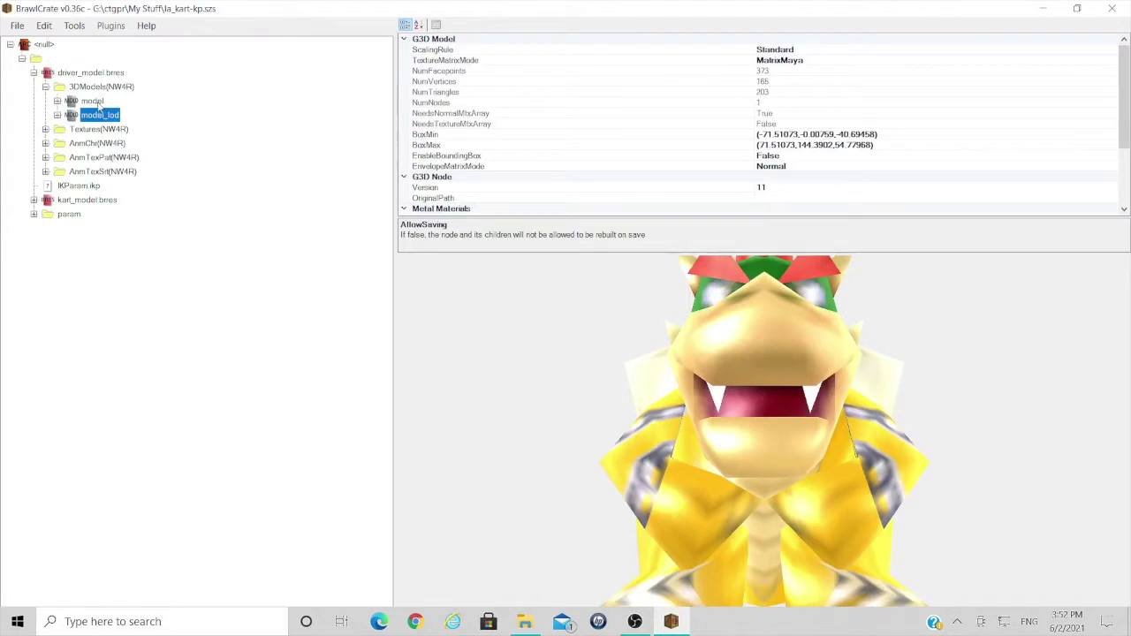
pyautogui.click(98, 105)
pyautogui.rightClick(98, 103)
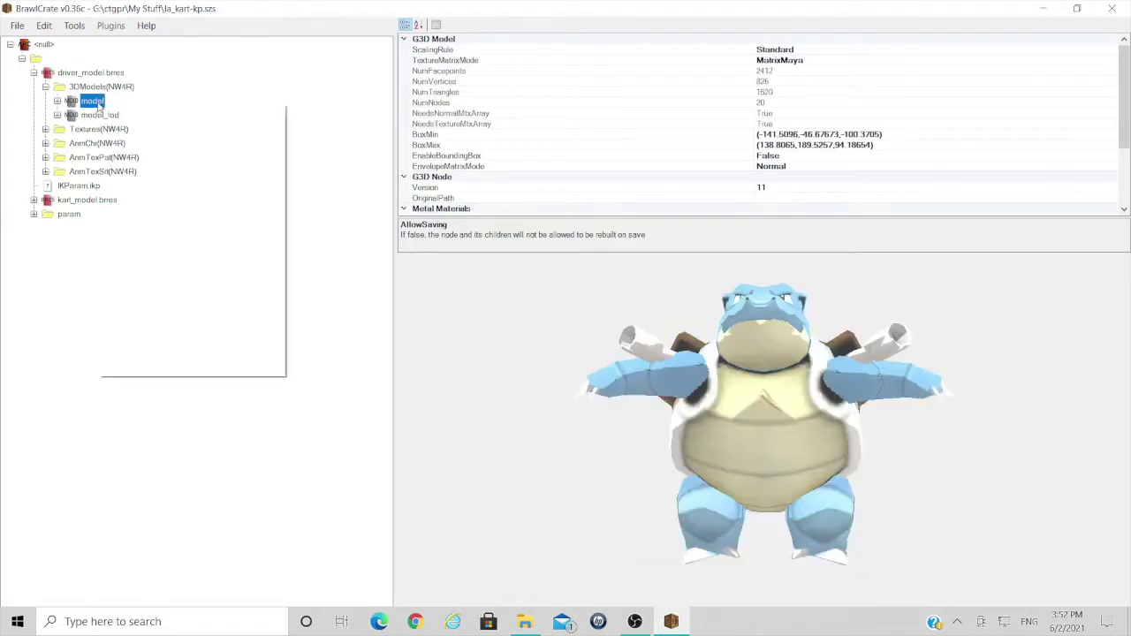
pyautogui.click(151, 110)
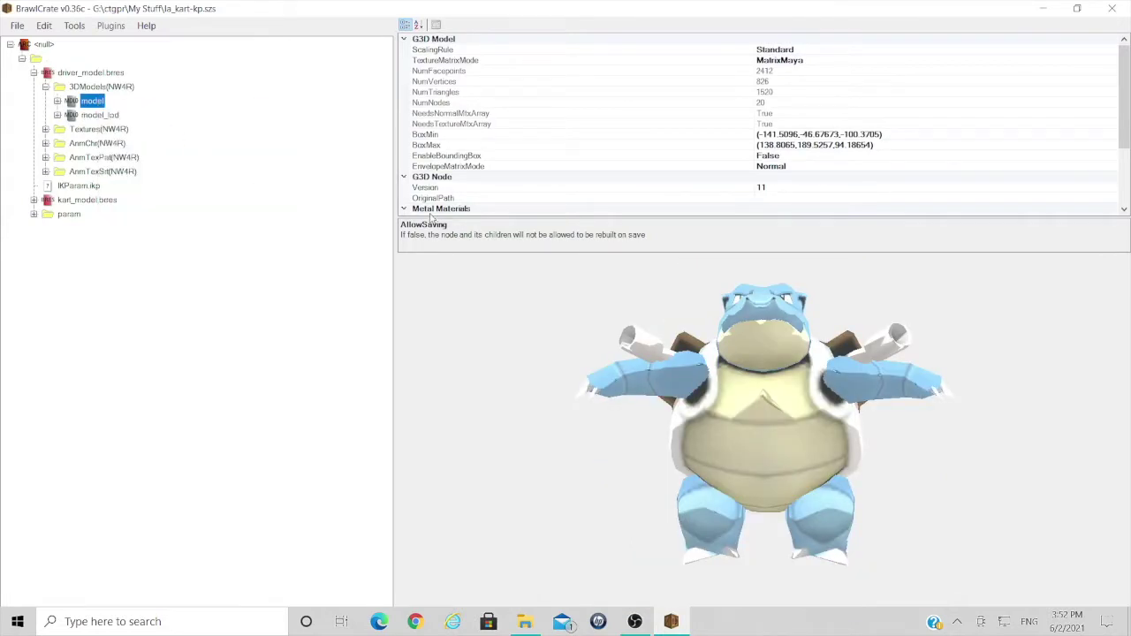
# Maximize the model editor and reveal the animation, transform and bone panels.
pyautogui.click(366, 49)
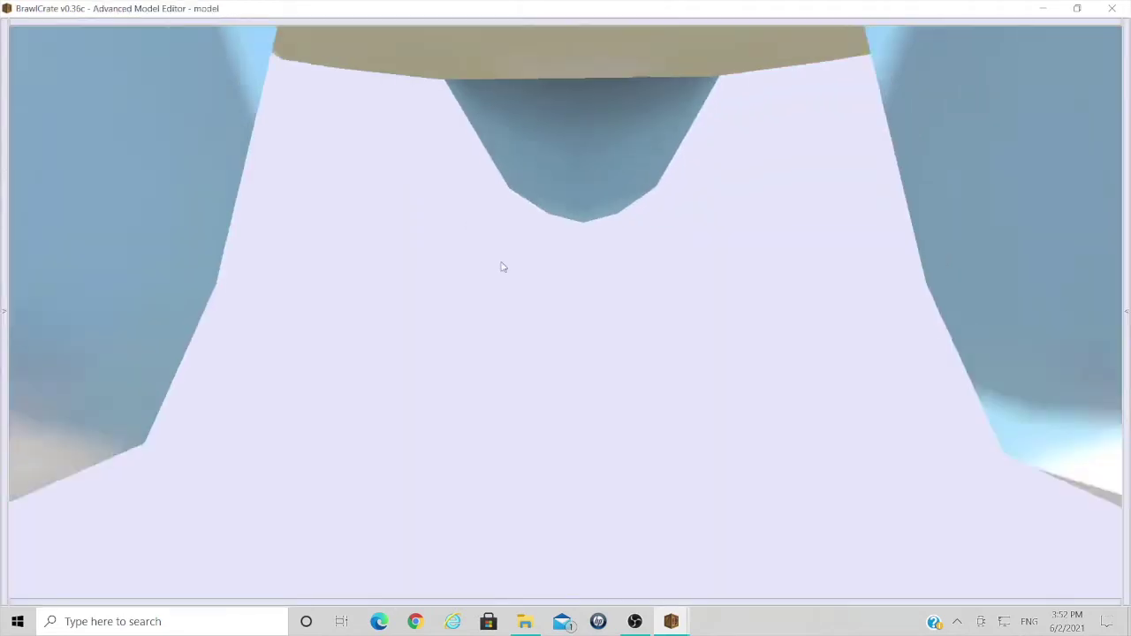
pyautogui.scroll(-10, 501, 267)
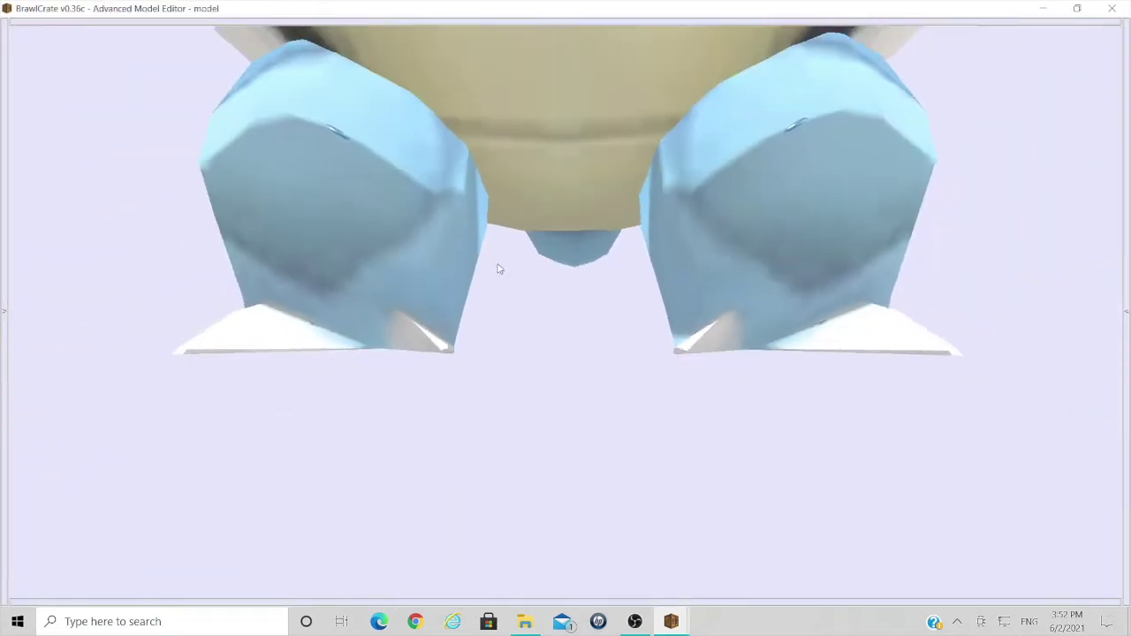
pyautogui.scroll(-5, 497, 269)
pyautogui.moveTo(494, 265); pyautogui.dragTo(461, 91)
pyautogui.click(5, 379)
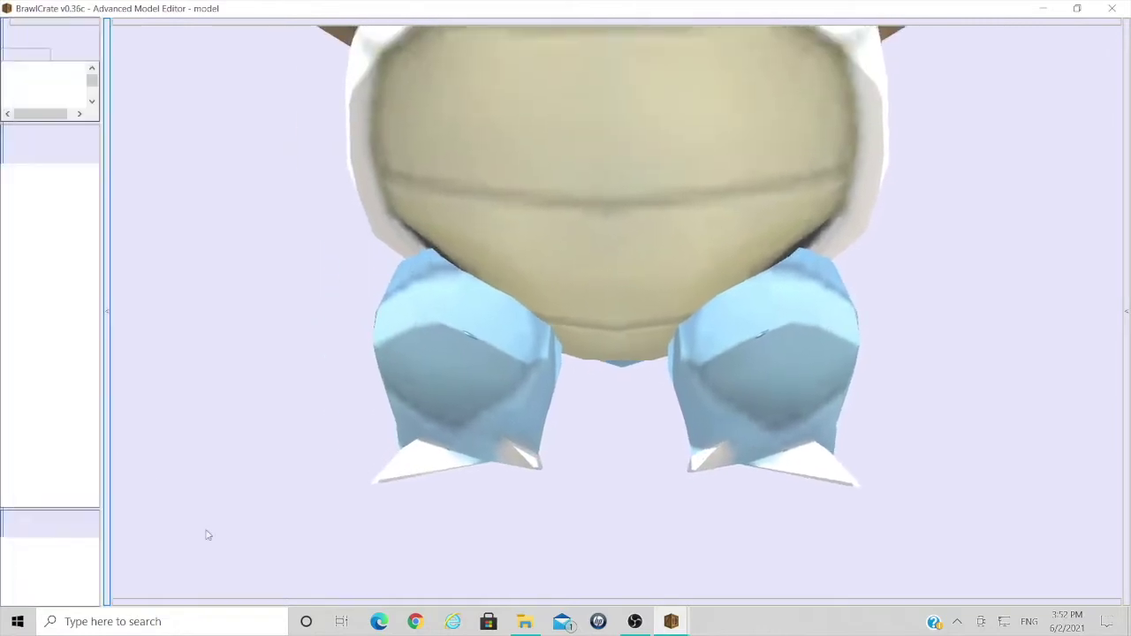
pyautogui.click(273, 603)
pyautogui.click(1125, 311)
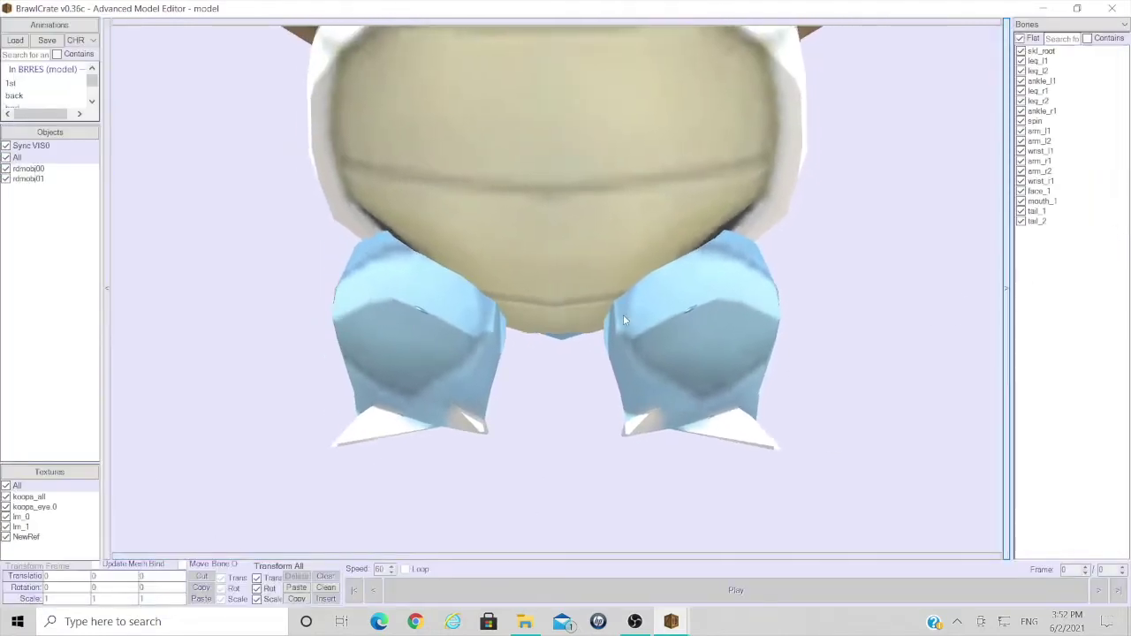
pyautogui.scroll(-6, 623, 320)
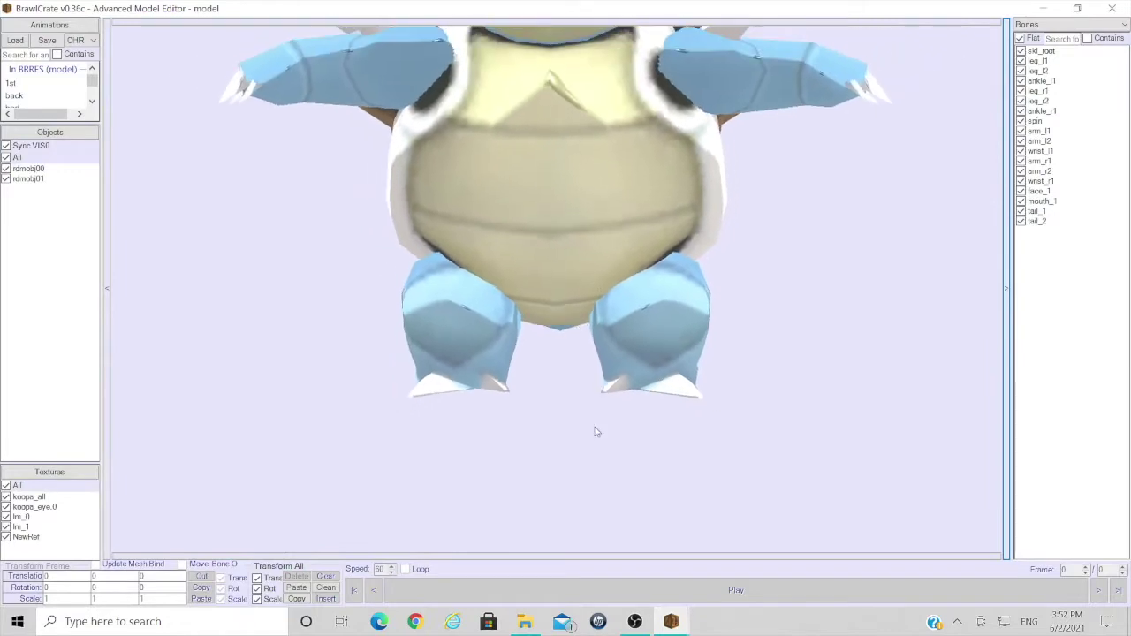
pyautogui.moveTo(597, 431); pyautogui.dragTo(583, 452, button='right')
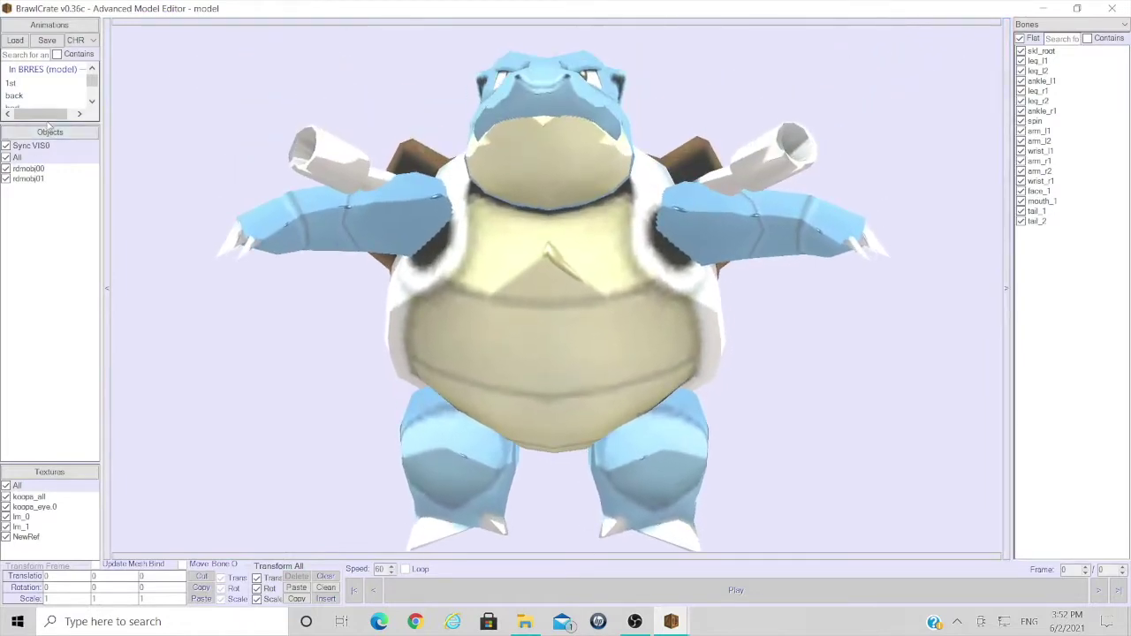
pyautogui.moveTo(44, 122); pyautogui.dragTo(46, 421)
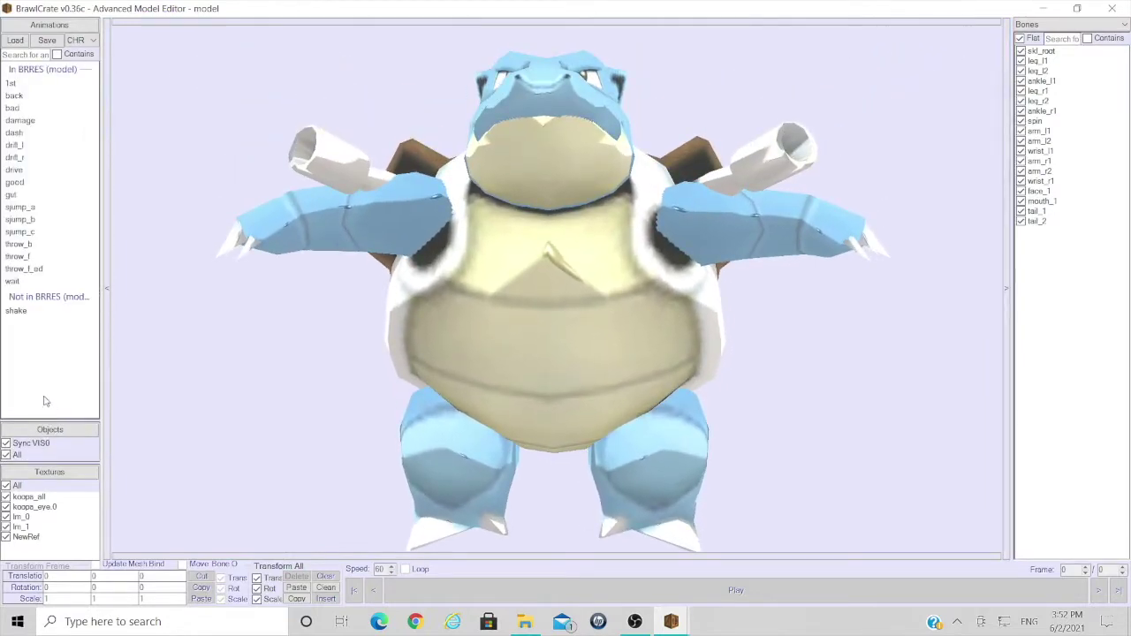
# Paste skl_root's wait-animation transform (rotation 90, 4.796954, 89.69977, scale 0.9) into the bind pose.
pyautogui.click(12, 281)
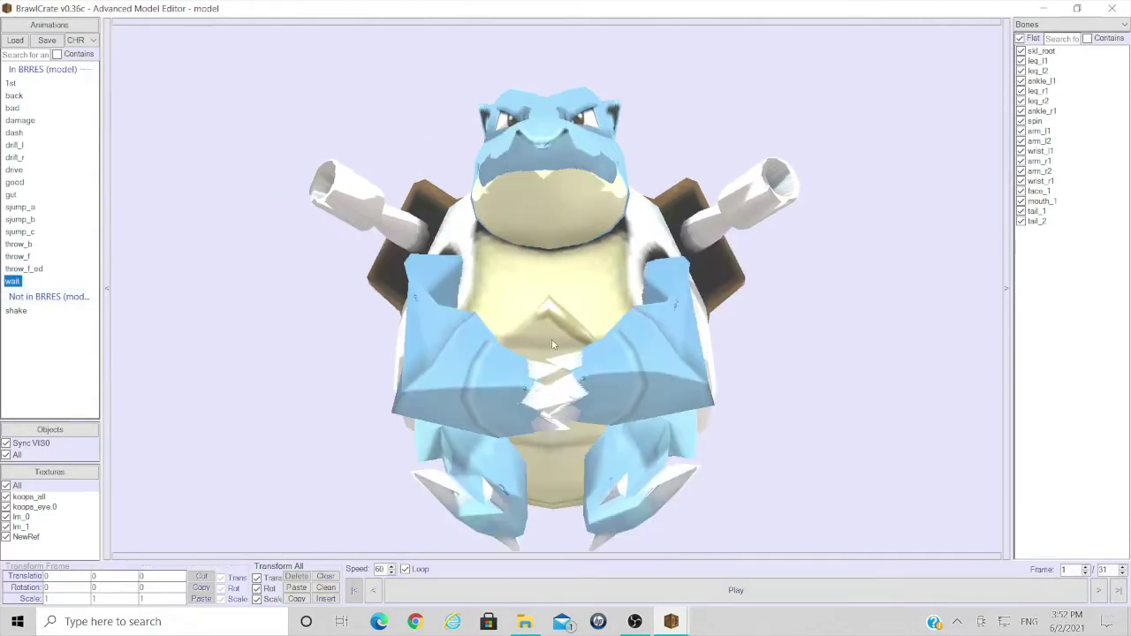
pyautogui.click(1039, 52)
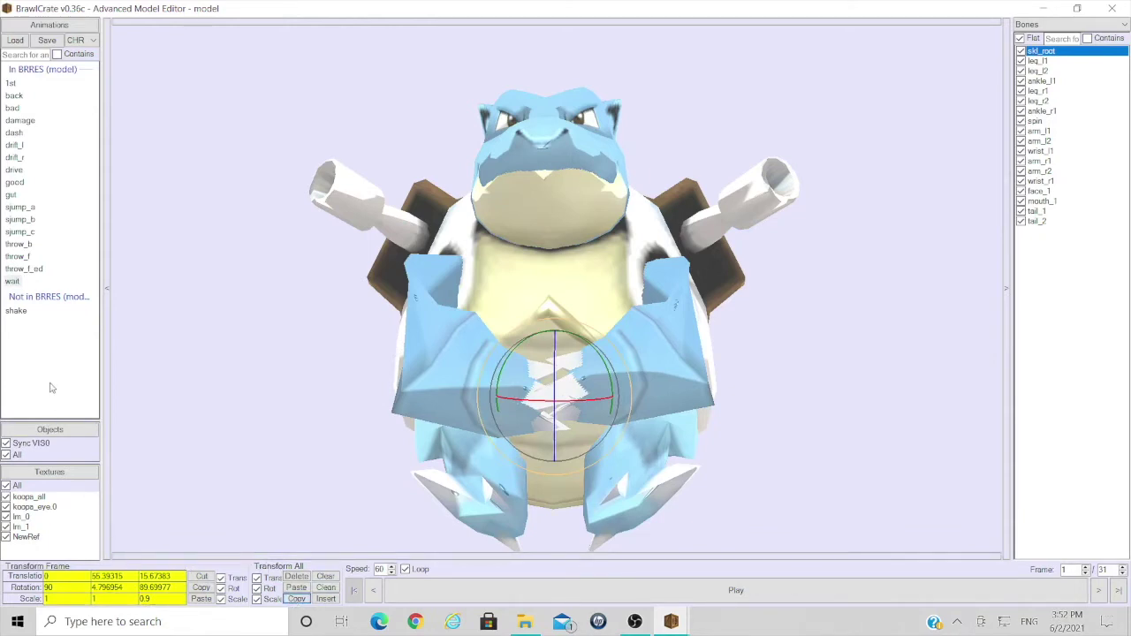
pyautogui.click(77, 365)
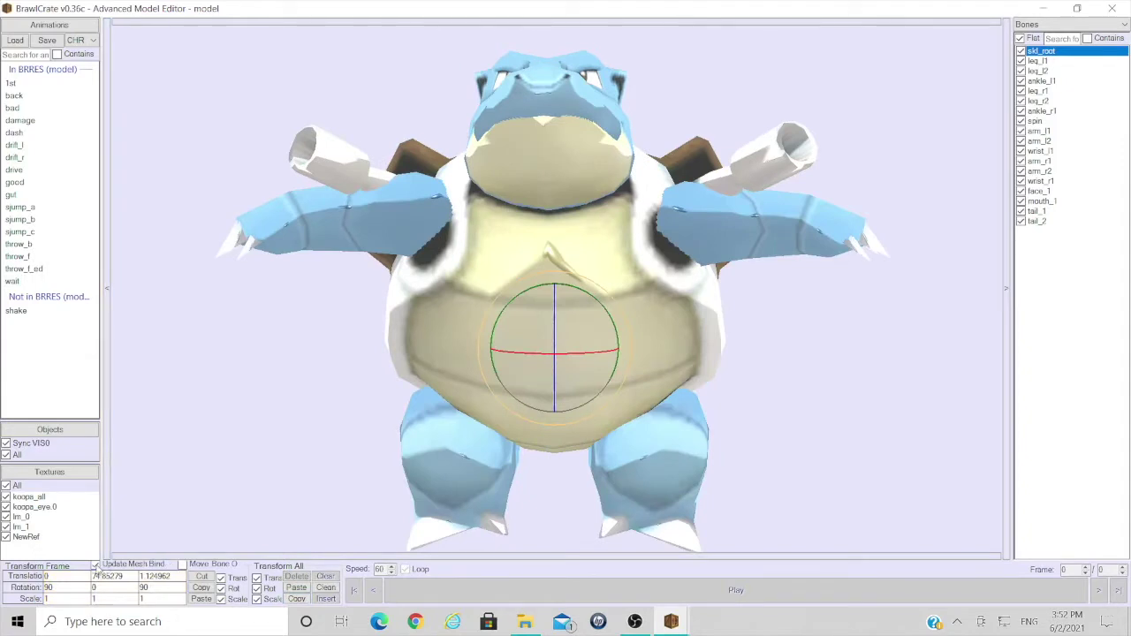
pyautogui.click(295, 587)
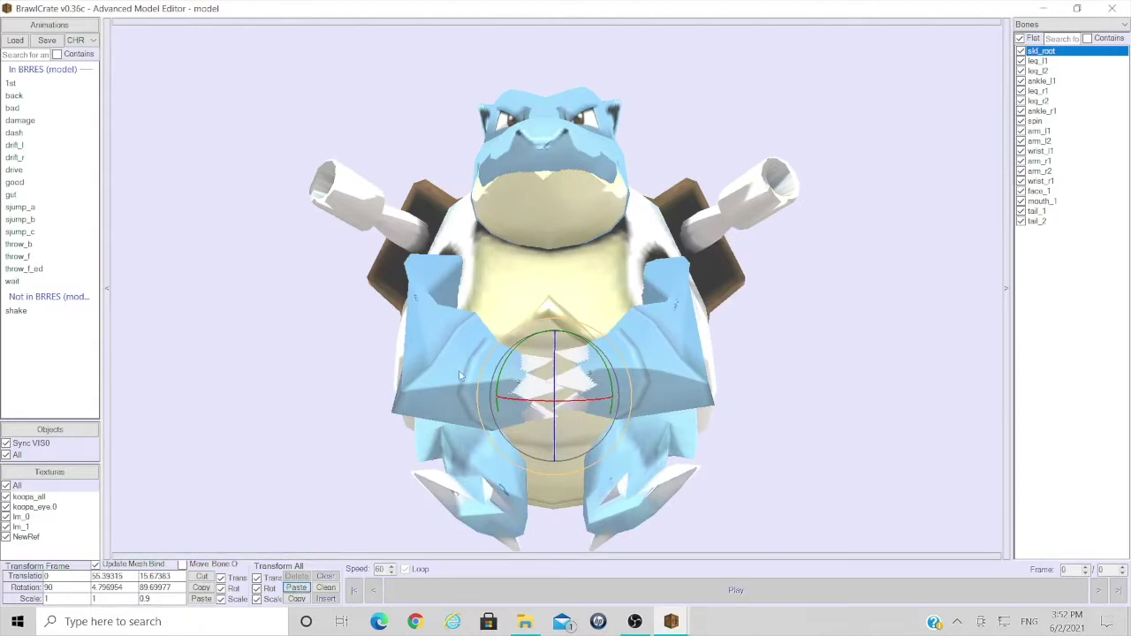
pyautogui.click(1112, 8)
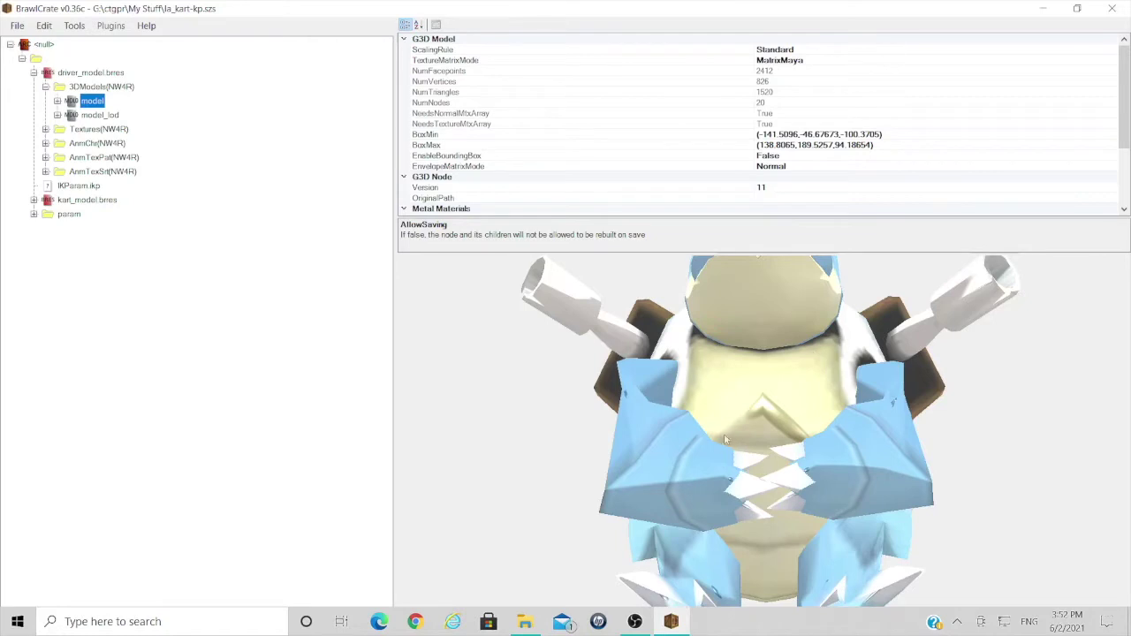
# Export the main model into the L3e98 Gen1 Pokemon Pack's Blastoise folder.
pyautogui.click(100, 115)
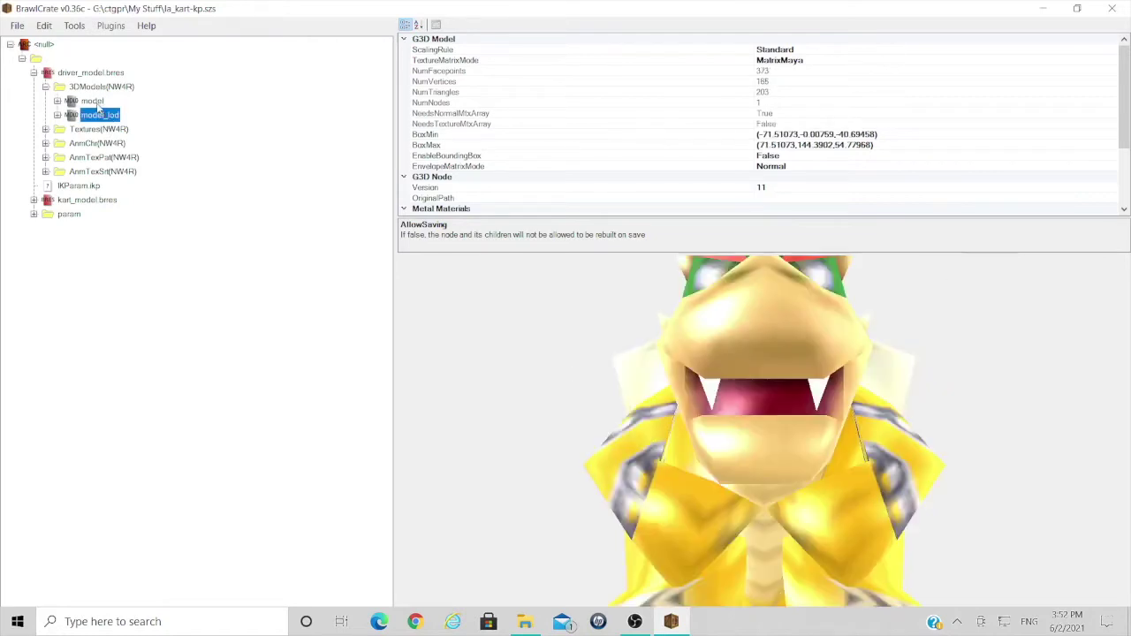
pyautogui.click(95, 102)
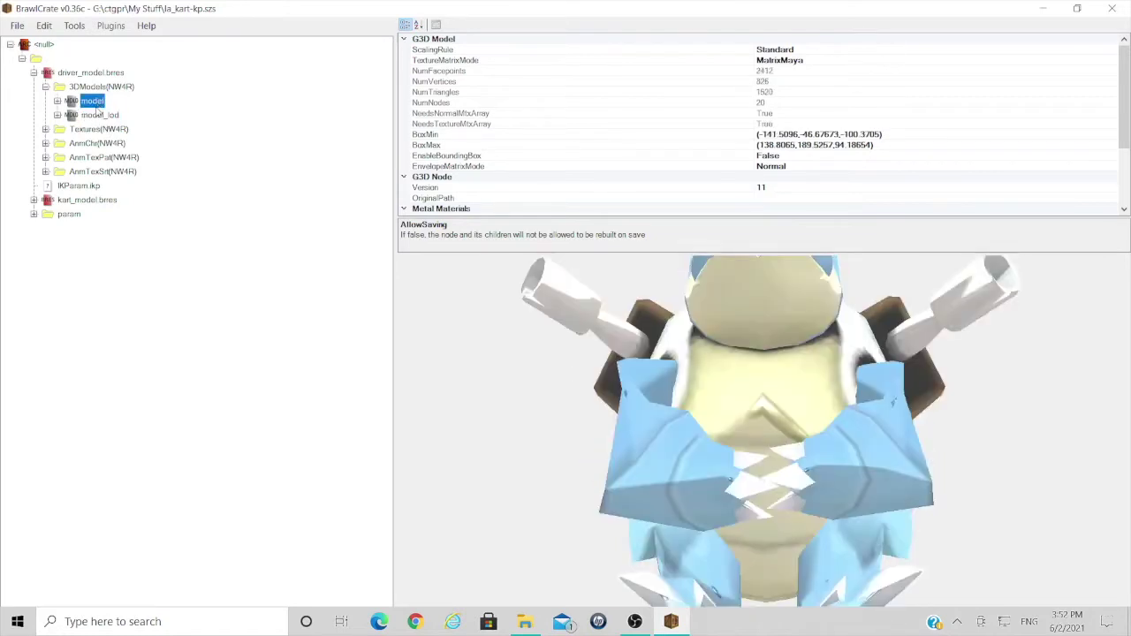
pyautogui.rightClick(97, 111)
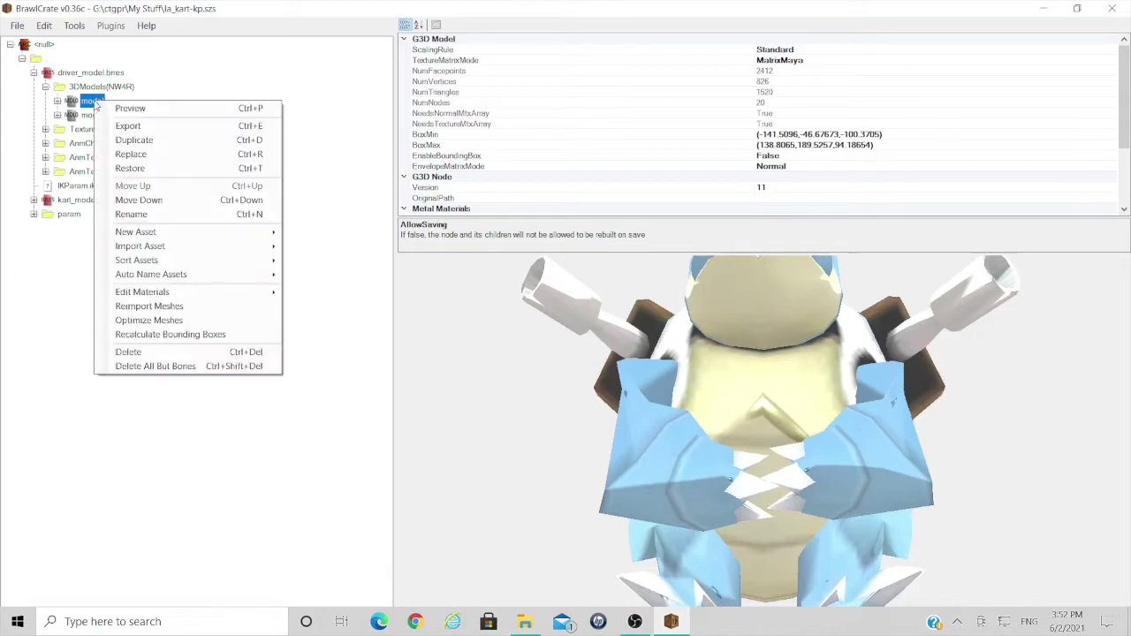
pyautogui.click(124, 125)
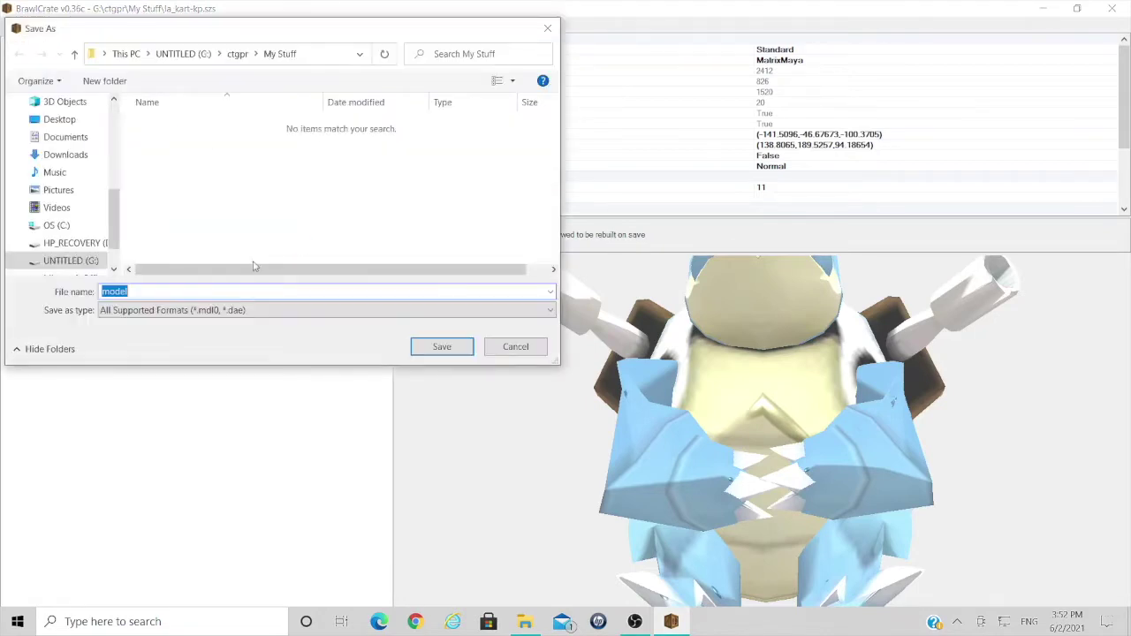
pyautogui.scroll(1, 80, 217)
pyautogui.scroll(3, 81, 203)
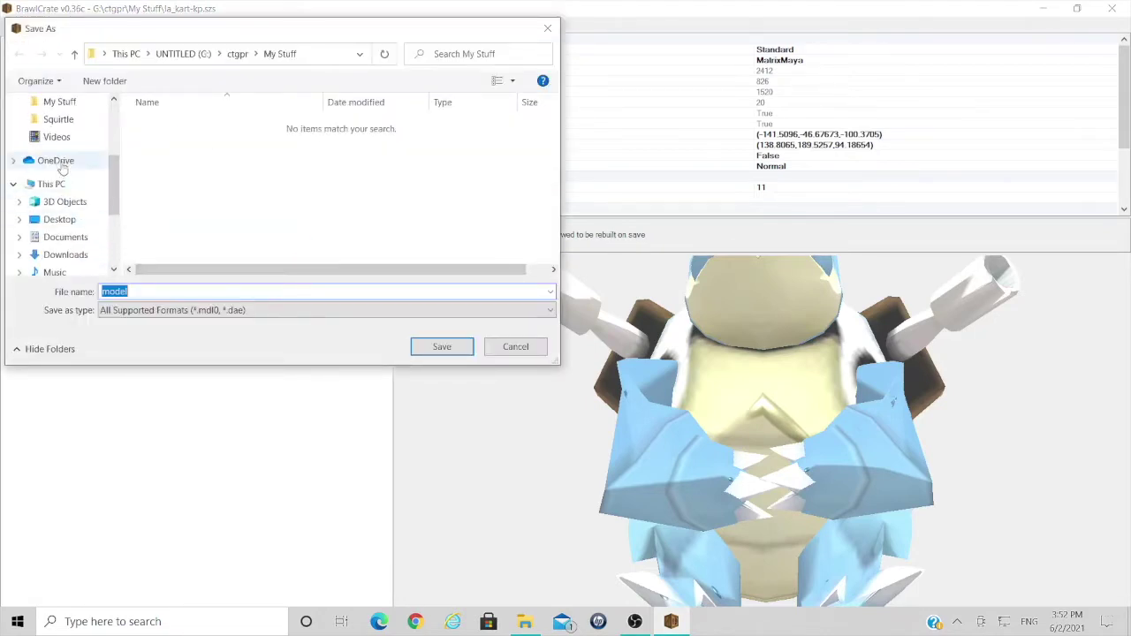
pyautogui.click(78, 138)
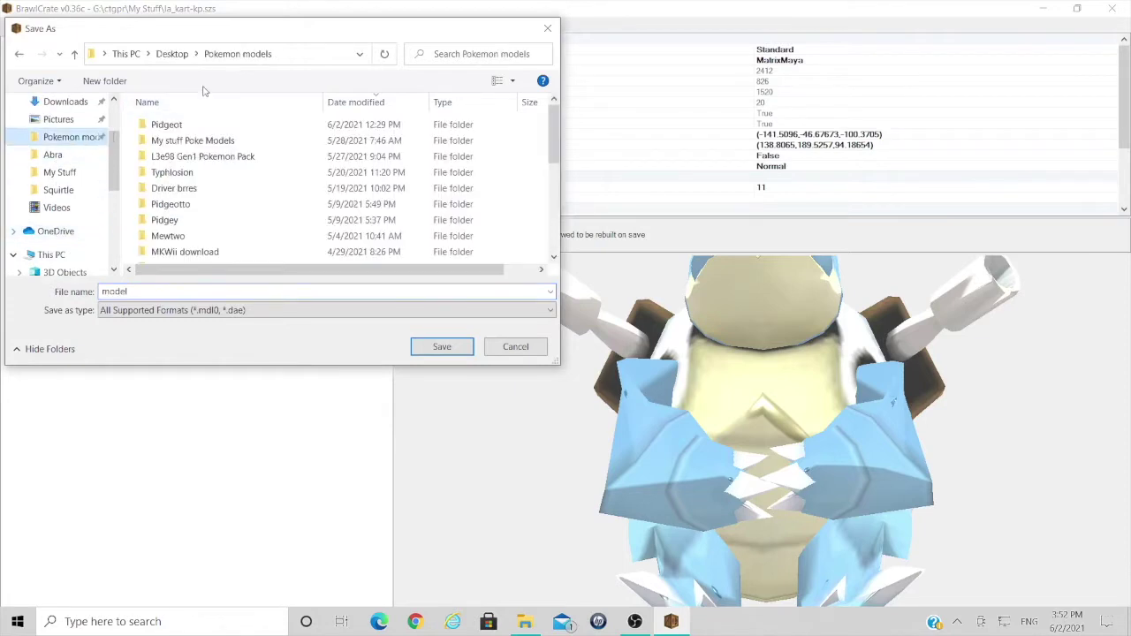
pyautogui.doubleClick(233, 156)
pyautogui.scroll(-6, 240, 205)
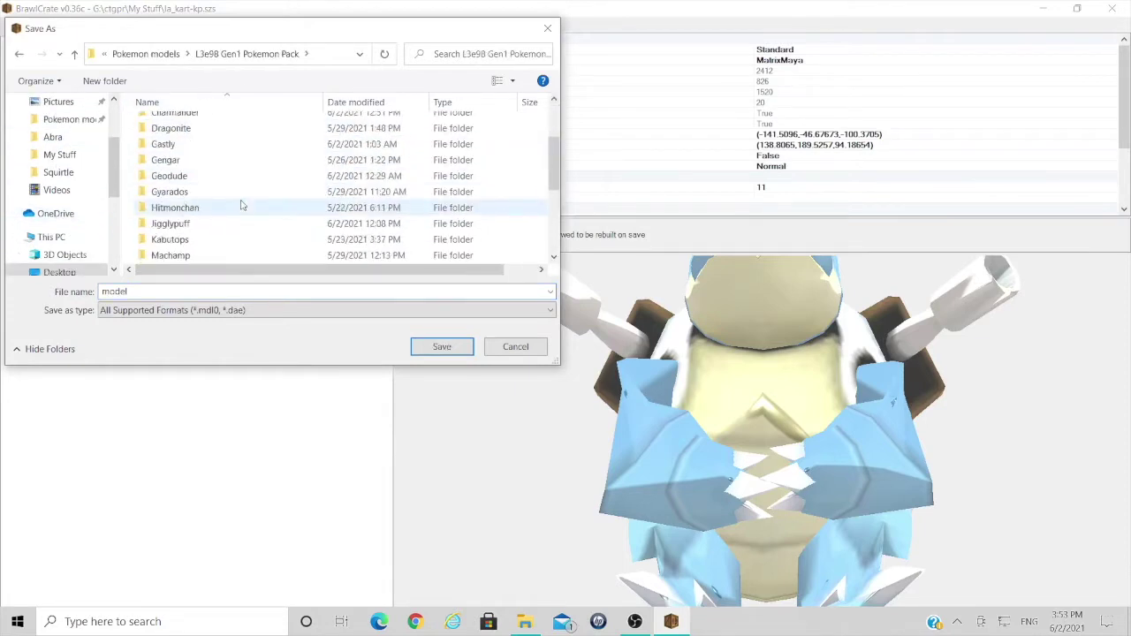
pyautogui.scroll(6, 241, 206)
pyautogui.click(229, 181)
pyautogui.doubleClick(230, 181)
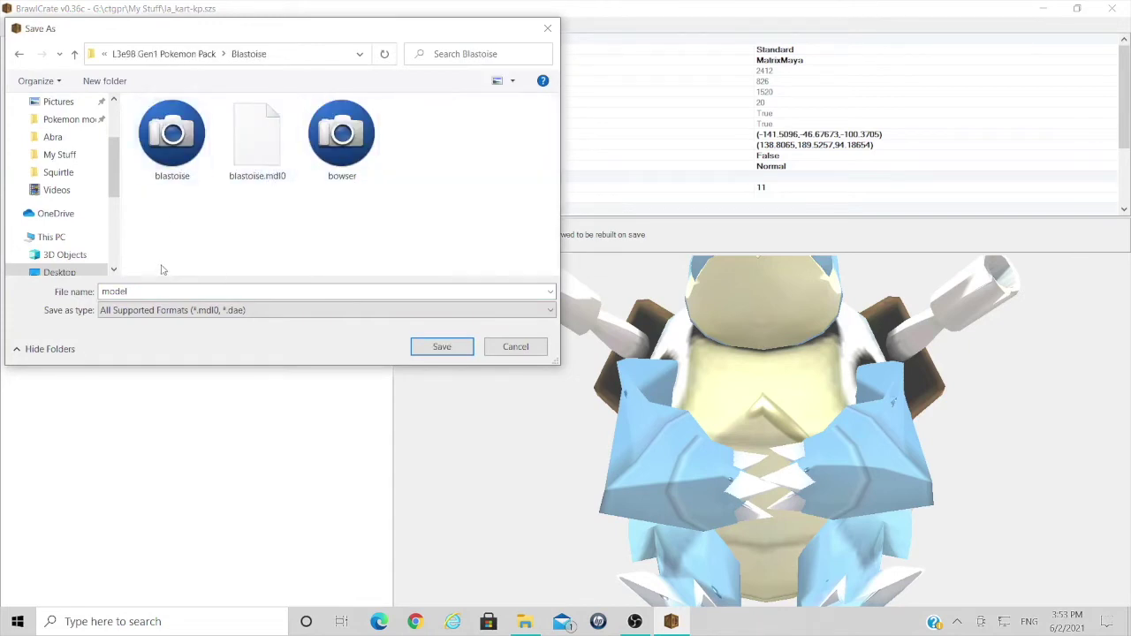
# Save it as a DAE file named 'blastoise kart lod'.
pyautogui.doubleClick(114, 292)
pyautogui.write('blas')
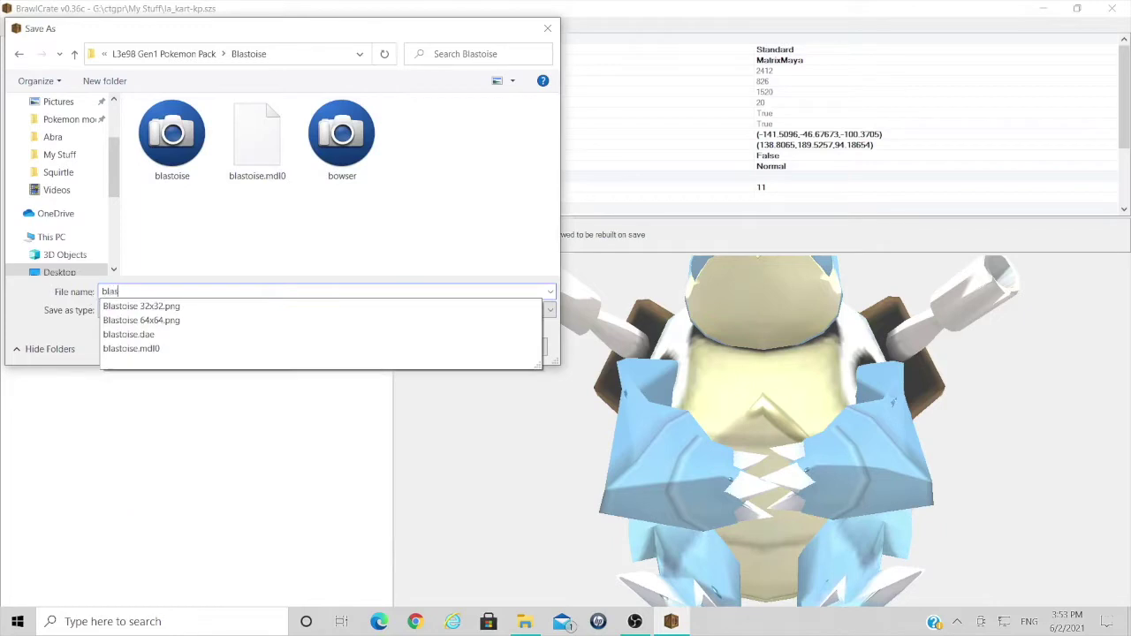
pyautogui.write('toise ')
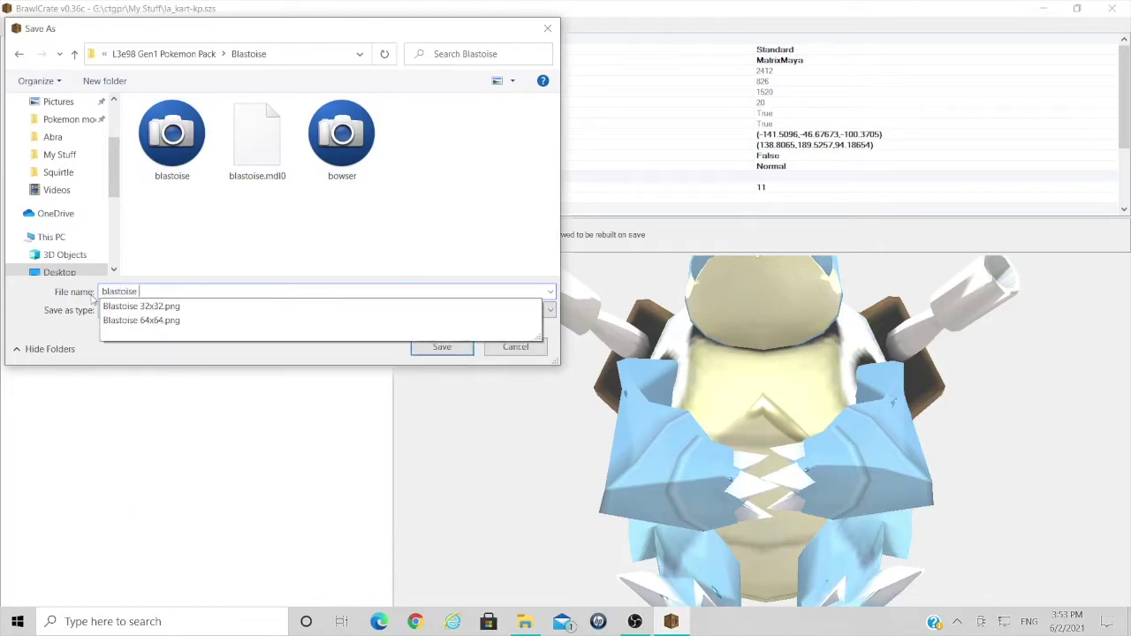
pyautogui.write('kart lod')
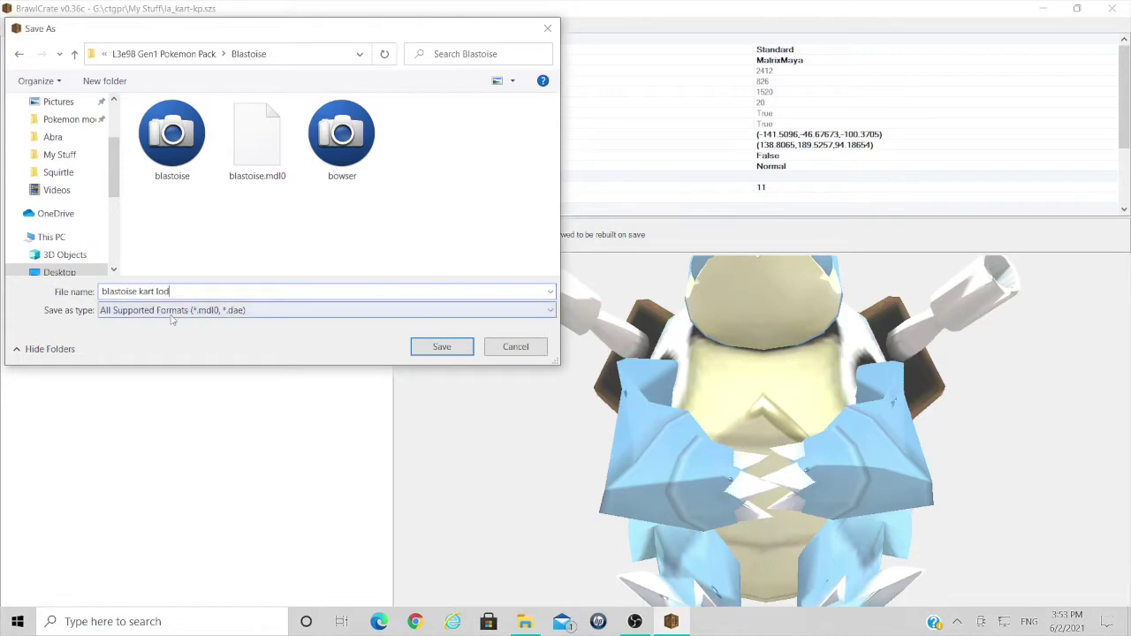
pyautogui.click(239, 310)
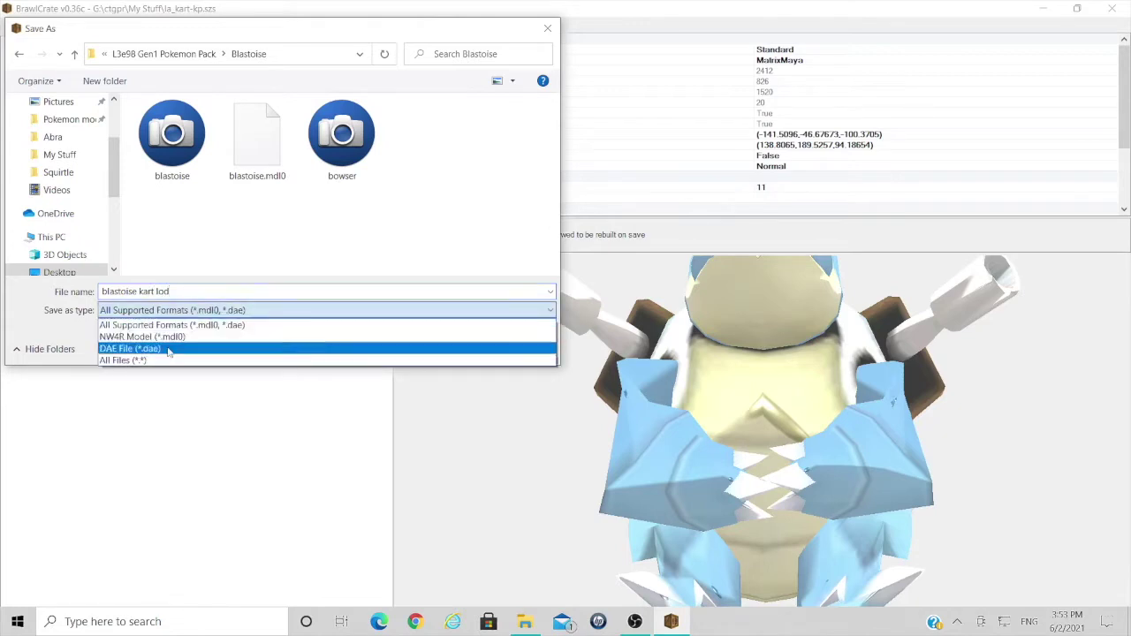
pyautogui.click(232, 345)
pyautogui.click(442, 346)
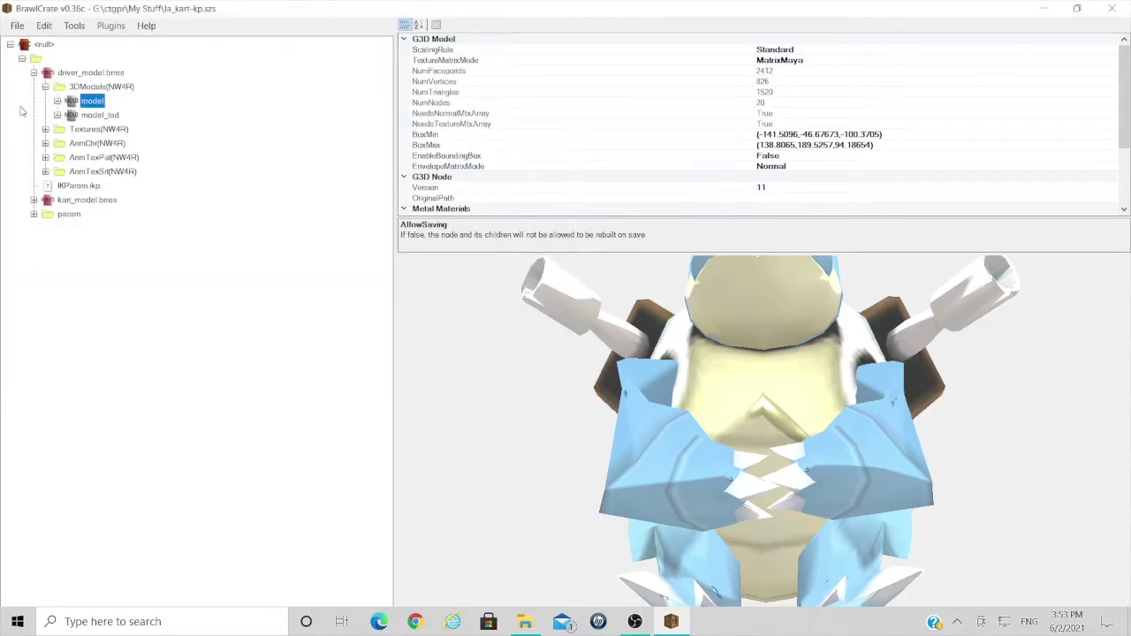
# Export Bowser's model_lod as a DAE file named 'bowser kart_lod'.
pyautogui.click(99, 115)
pyautogui.rightClick(97, 114)
pyautogui.click(128, 122)
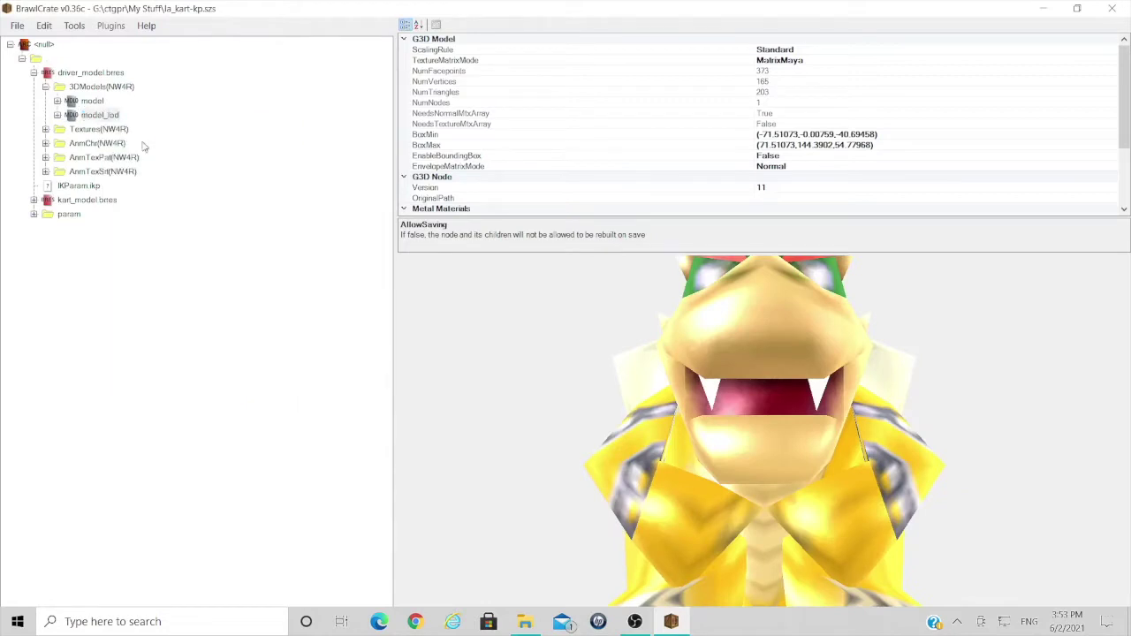
pyautogui.click(128, 292)
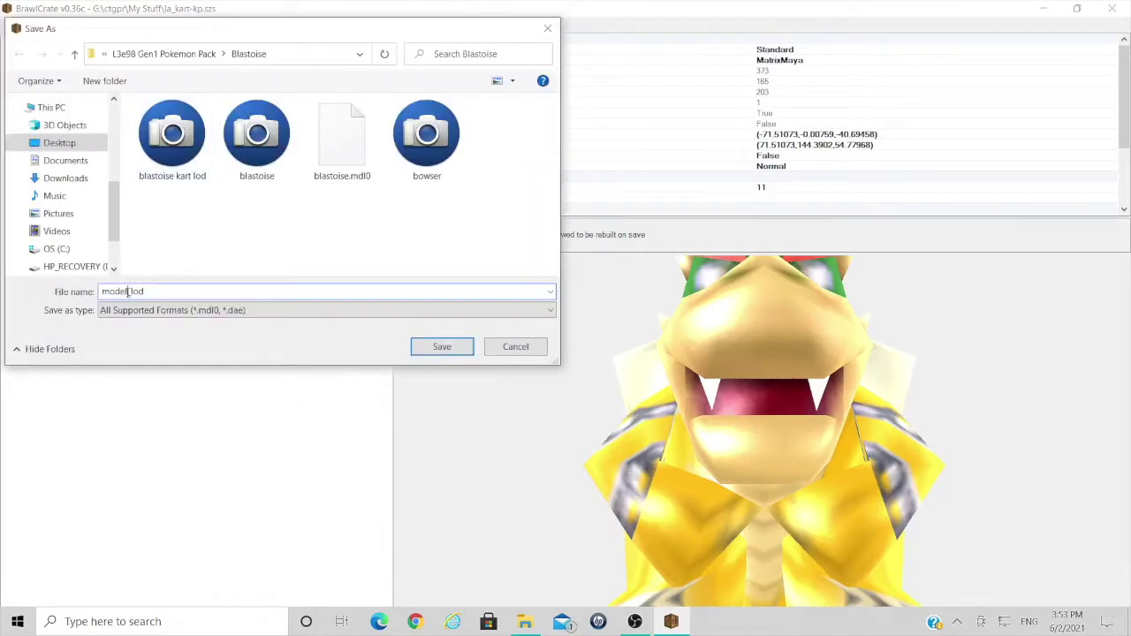
pyautogui.press('BackSpace')
pyautogui.press('BackSpace')
pyautogui.press('BackSpace')
pyautogui.click(221, 309)
pyautogui.click(205, 346)
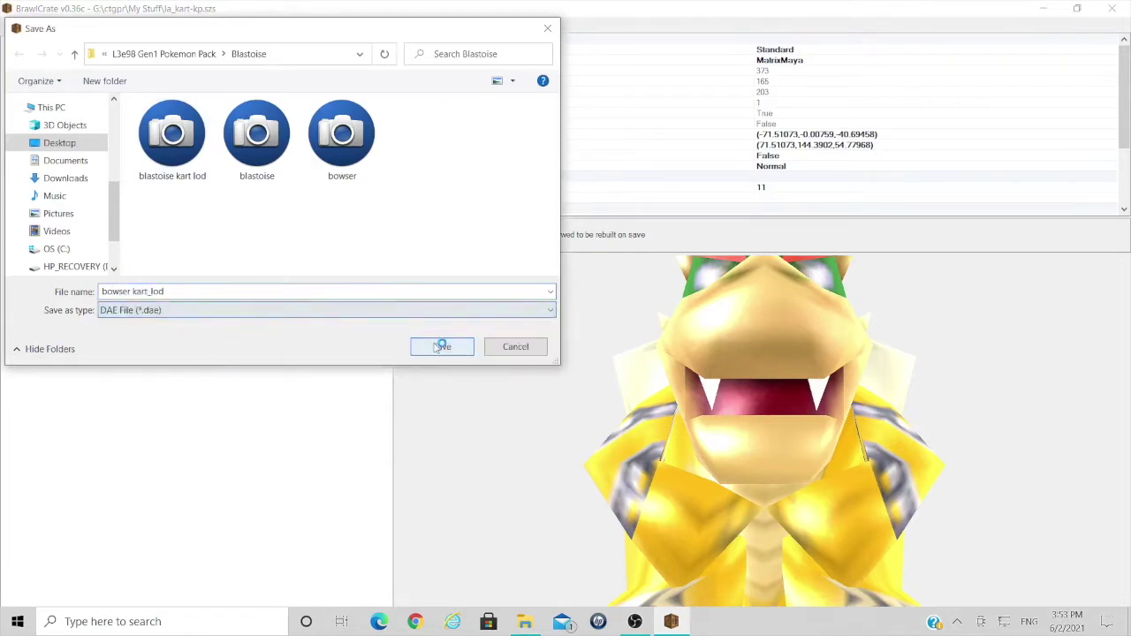
pyautogui.click(442, 347)
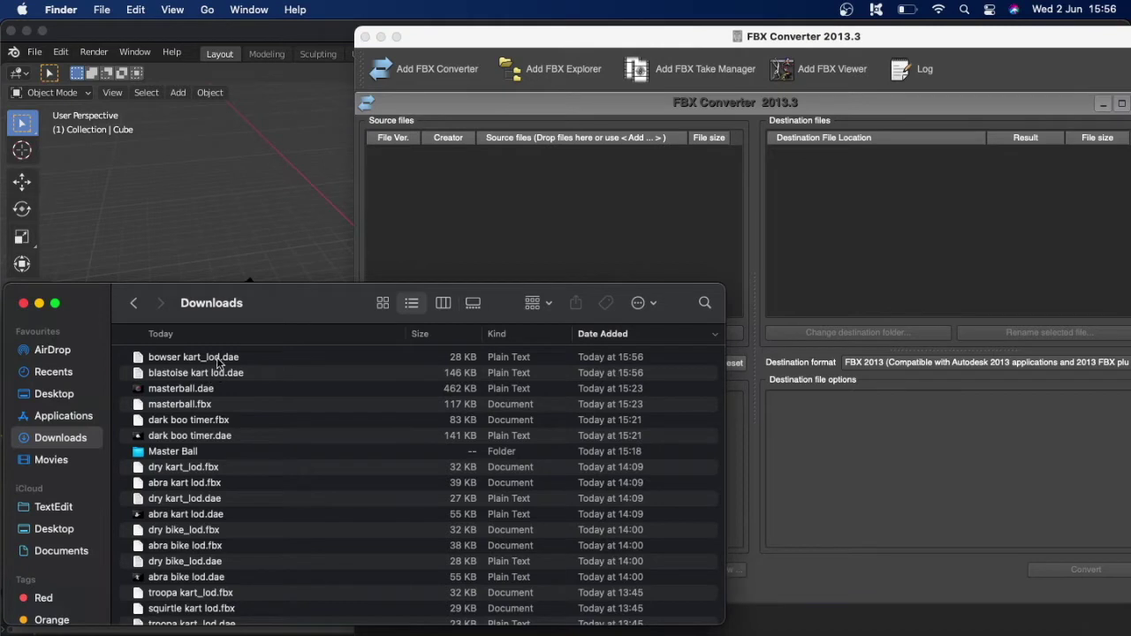
# Drag bowser kart_lod.dae and blastoise kart lod.dae into FBX Converter and convert both to FBX.
pyautogui.click(262, 357)
pyautogui.keyDown('shift'); pyautogui.click(261, 368); pyautogui.keyUp('shift')
pyautogui.moveTo(260, 369); pyautogui.dragTo(637, 190)
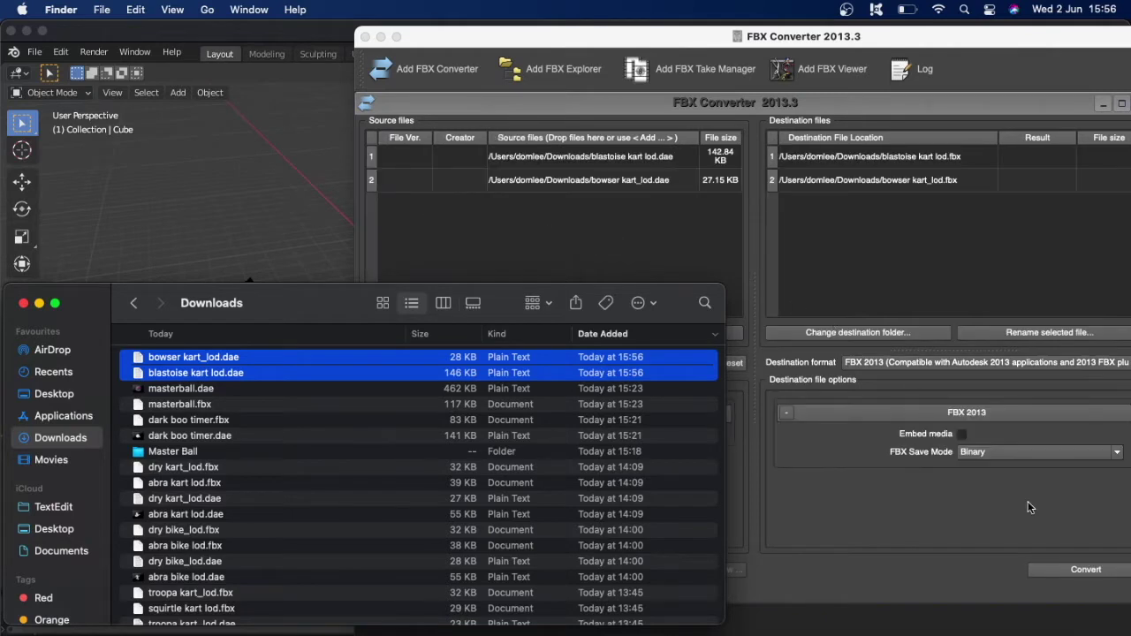
pyautogui.click(1041, 570)
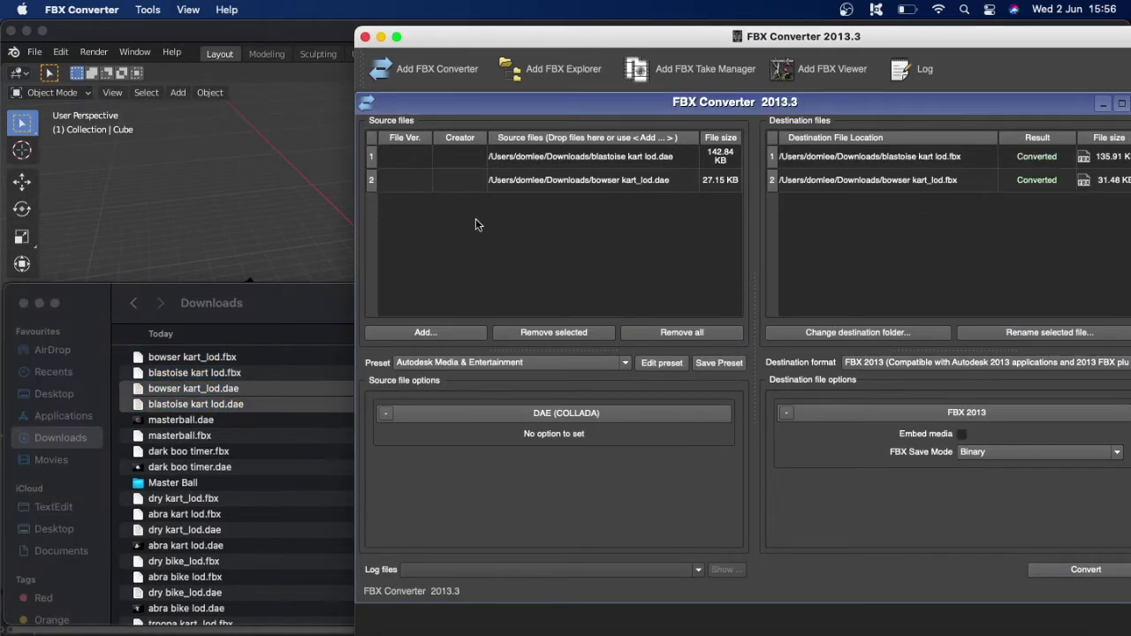
pyautogui.click(324, 203)
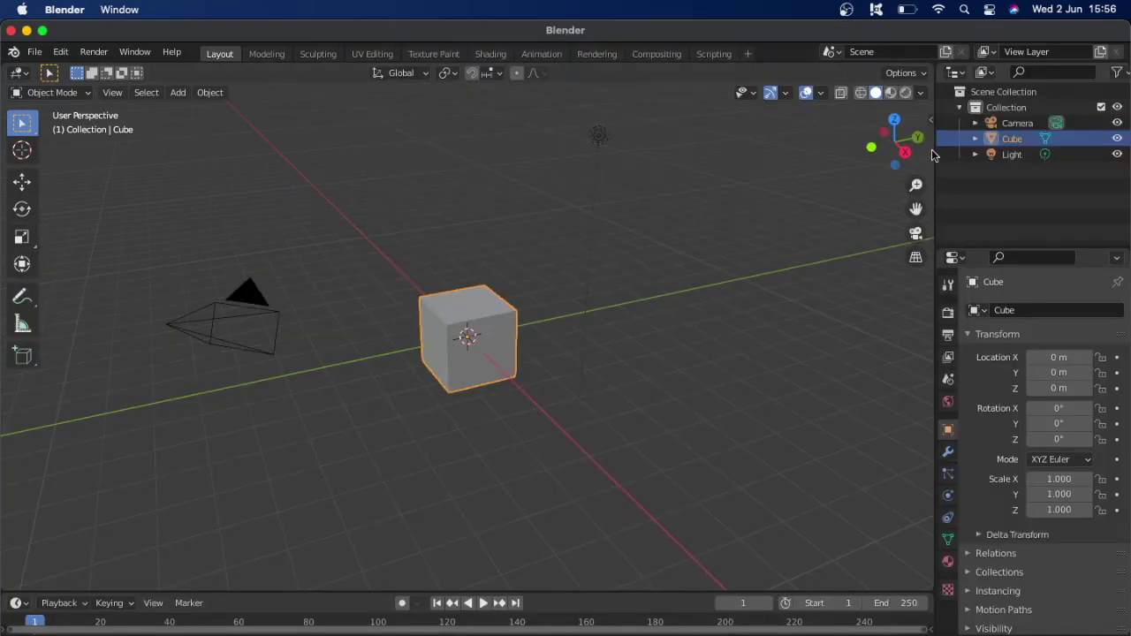
# Delete Blender's default cube, light and camera.
pyautogui.press('Delete')
pyautogui.click(1014, 136)
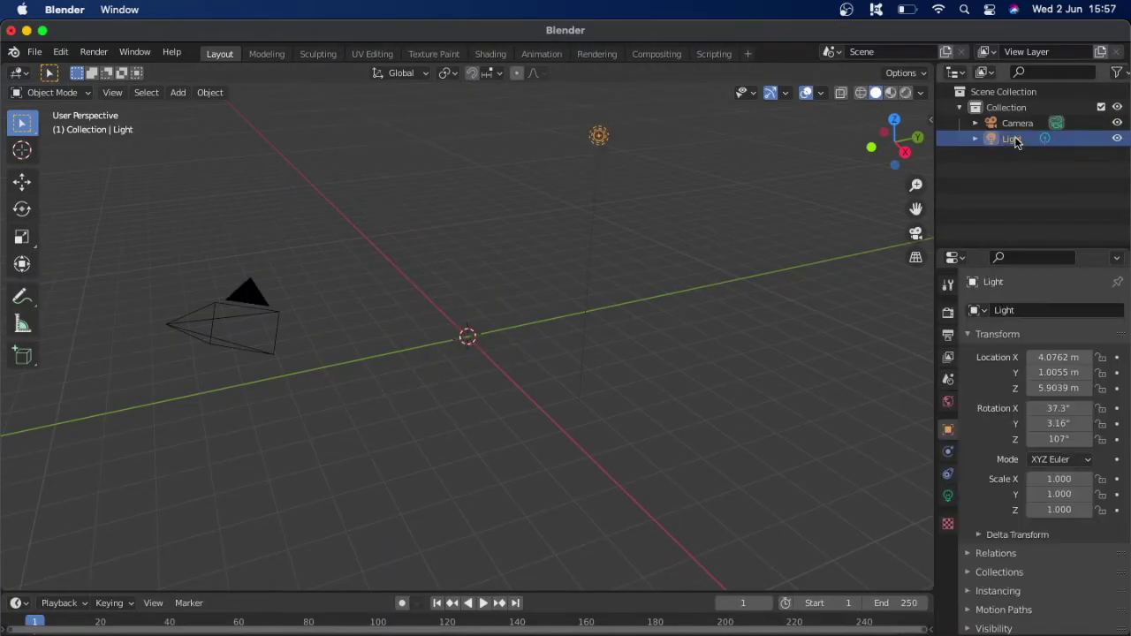
pyautogui.press('Delete')
pyautogui.click(1016, 124)
pyautogui.press('Delete')
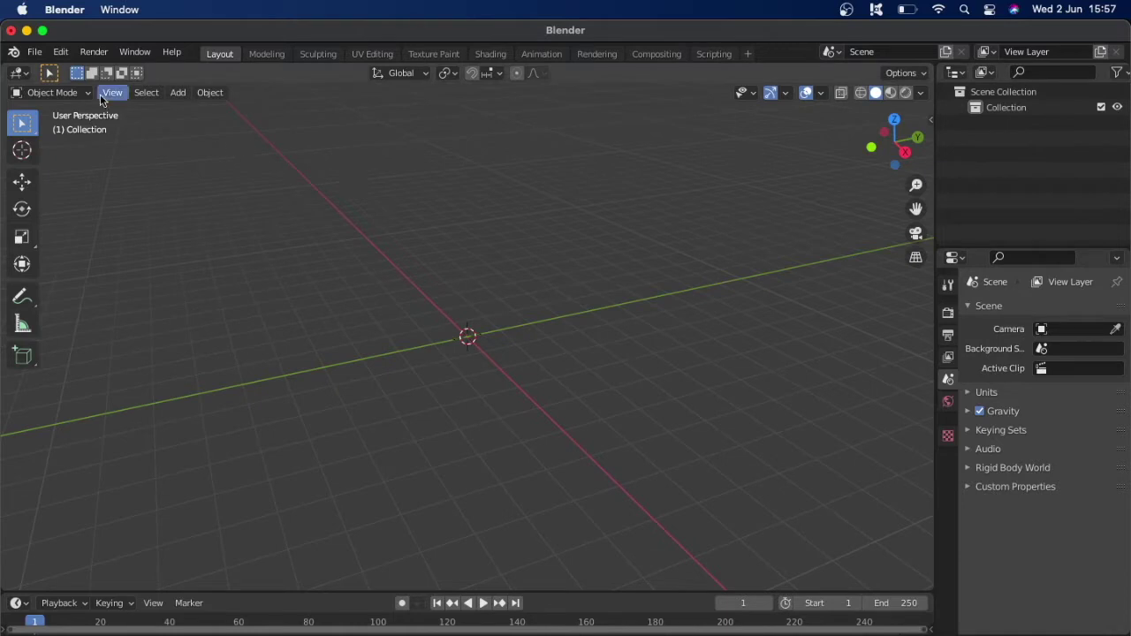
# Import blastoise kart lod.fbx from Downloads.
pyautogui.click(33, 52)
pyautogui.moveTo(74, 264)
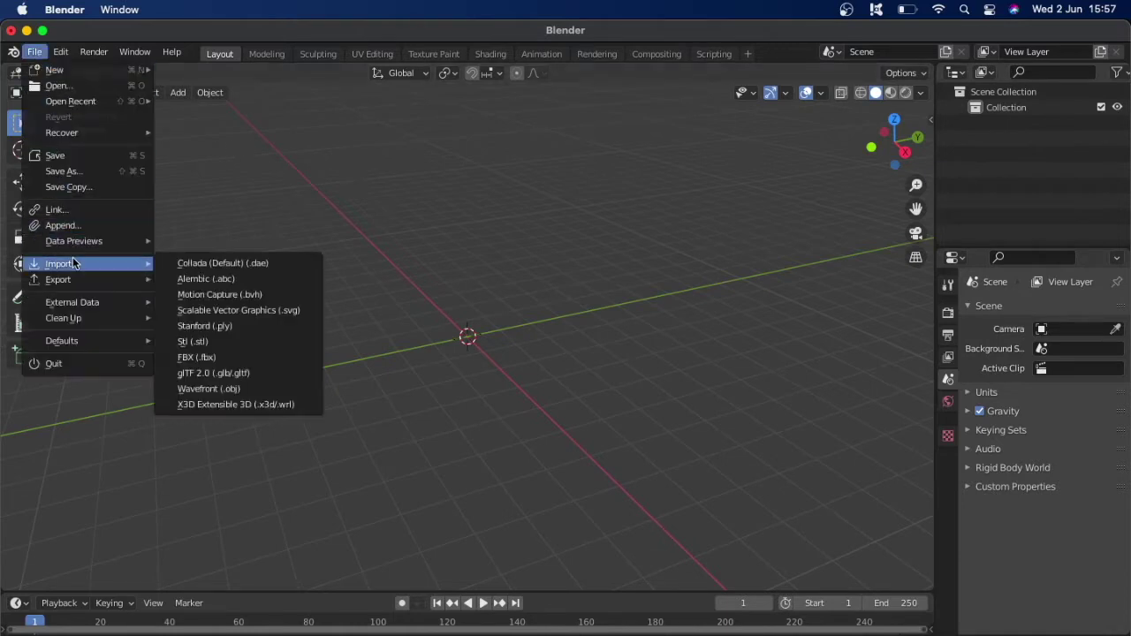
pyautogui.click(196, 357)
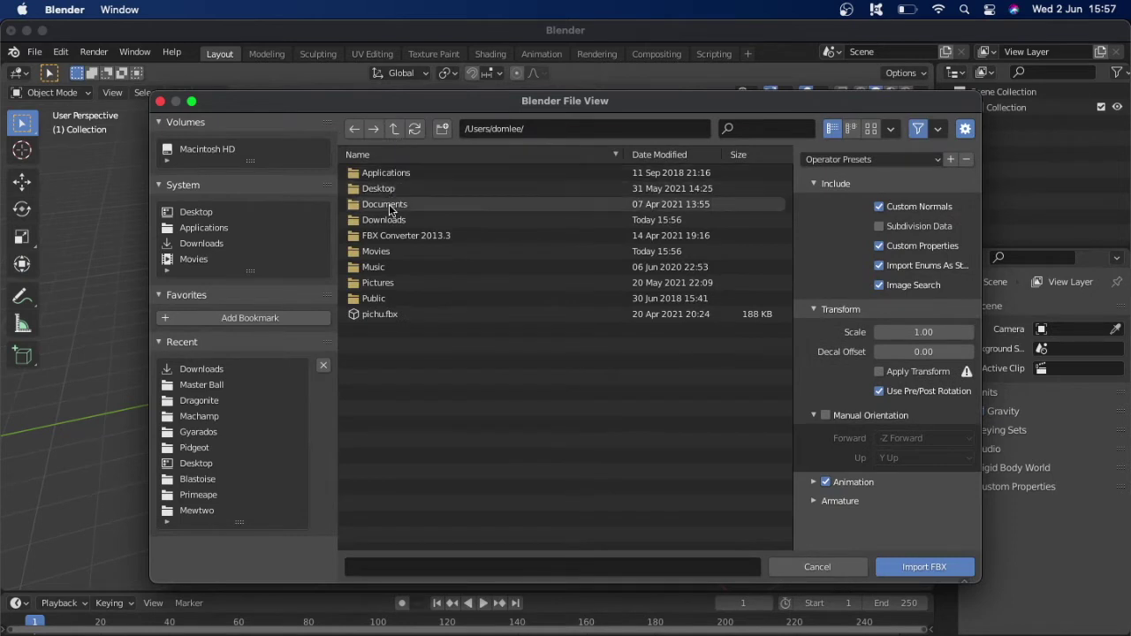
pyautogui.doubleClick(383, 220)
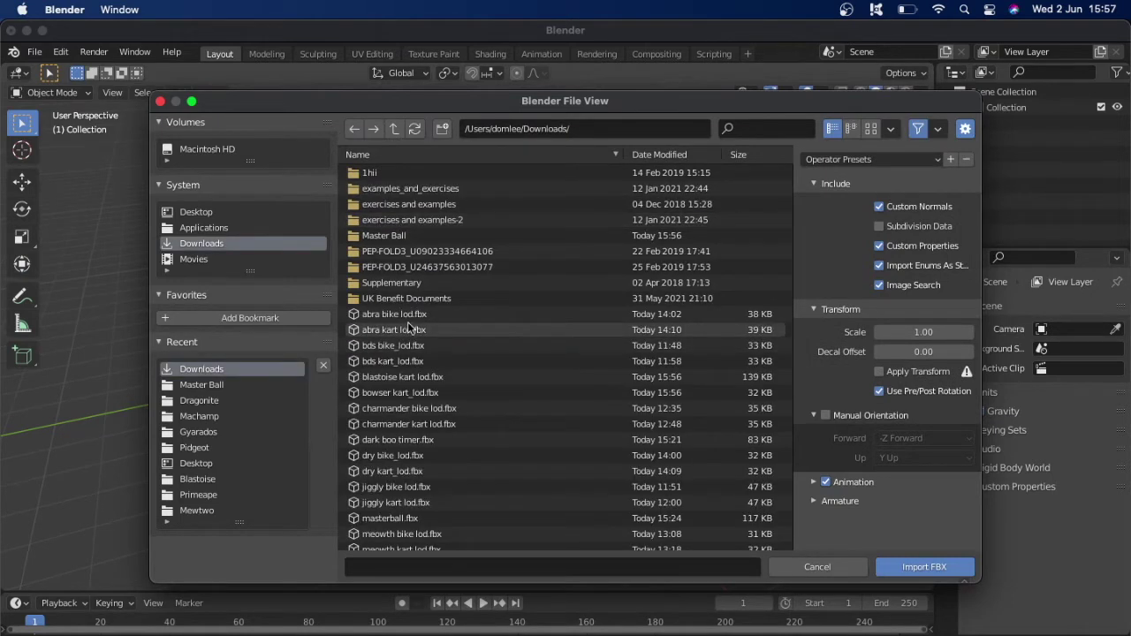
pyautogui.click(420, 378)
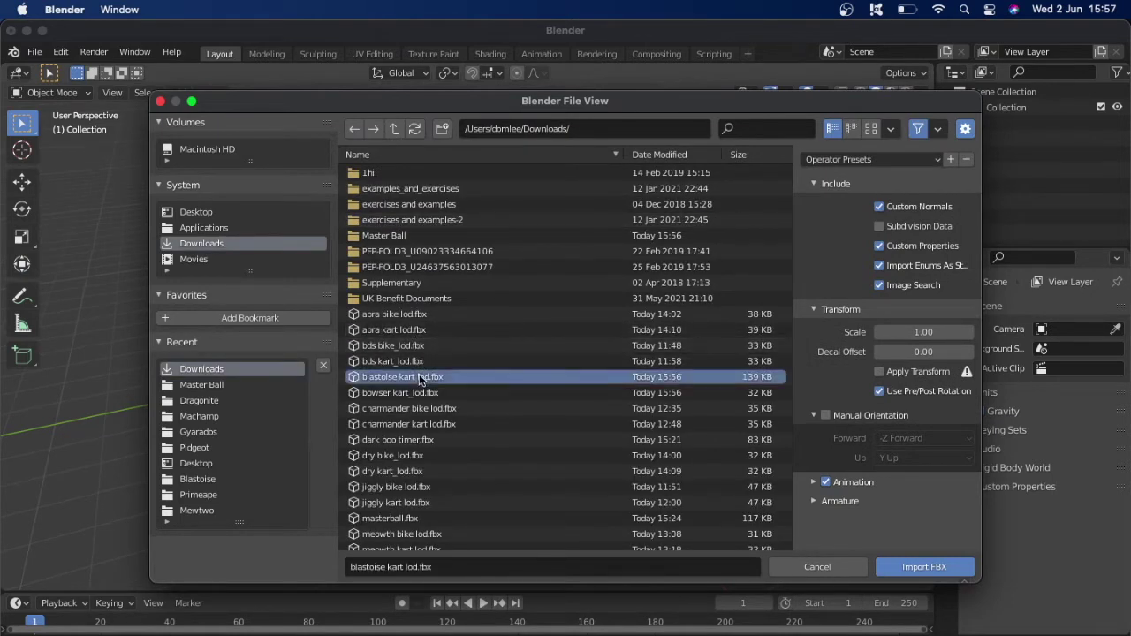
pyautogui.doubleClick(420, 377)
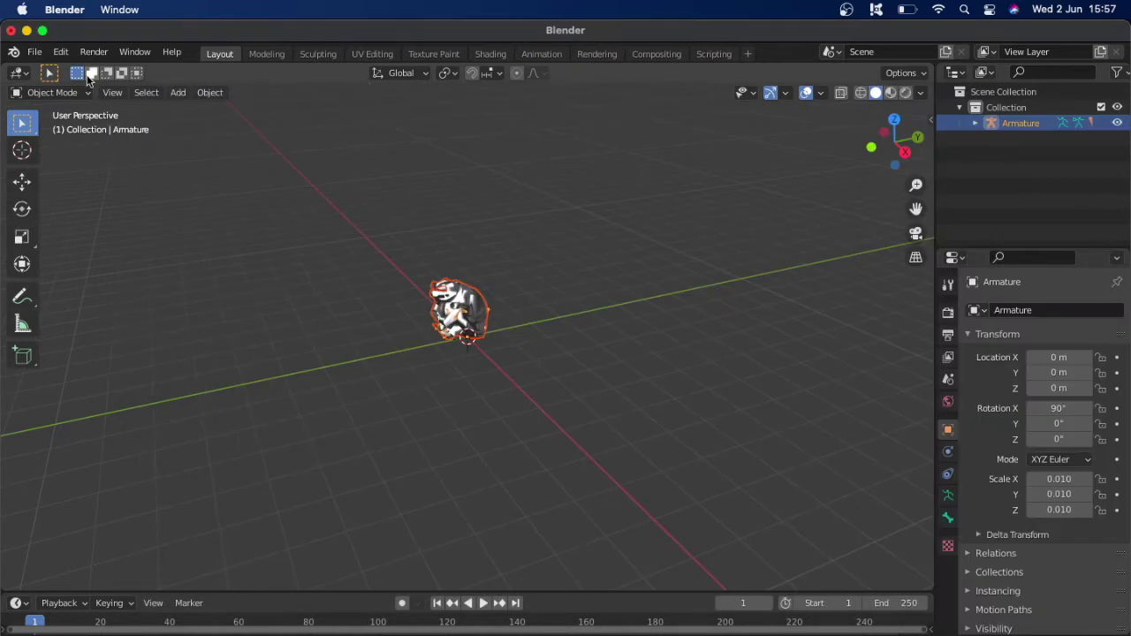
# Import bowser kart_lod.fbx as a second model and select the Blastoise armature.
pyautogui.click(33, 51)
pyautogui.moveTo(61, 266)
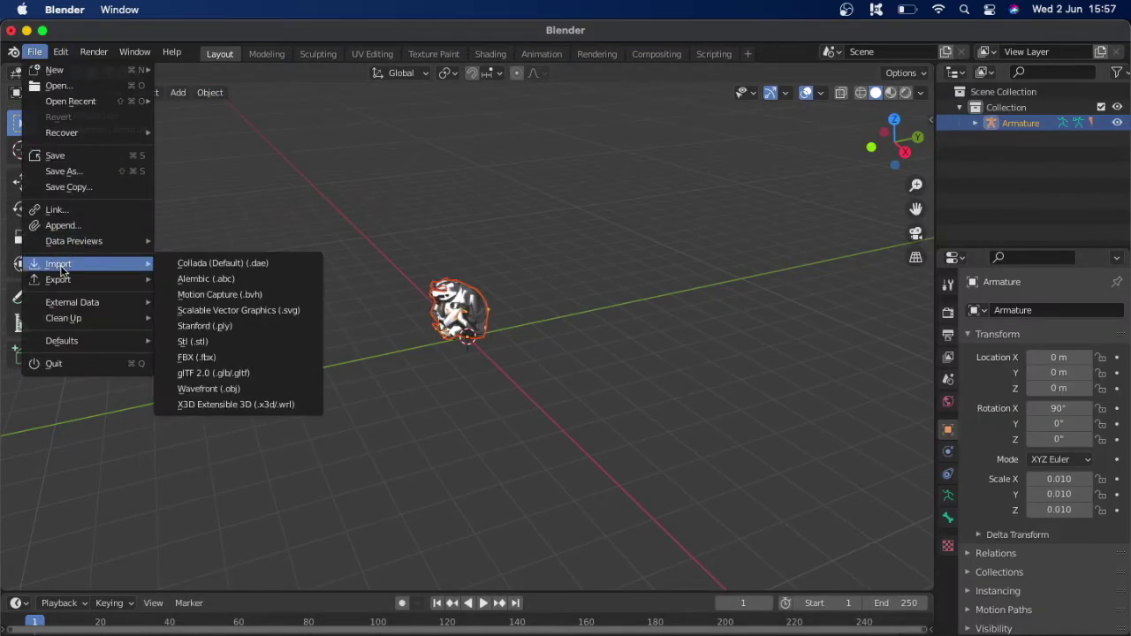
pyautogui.click(187, 357)
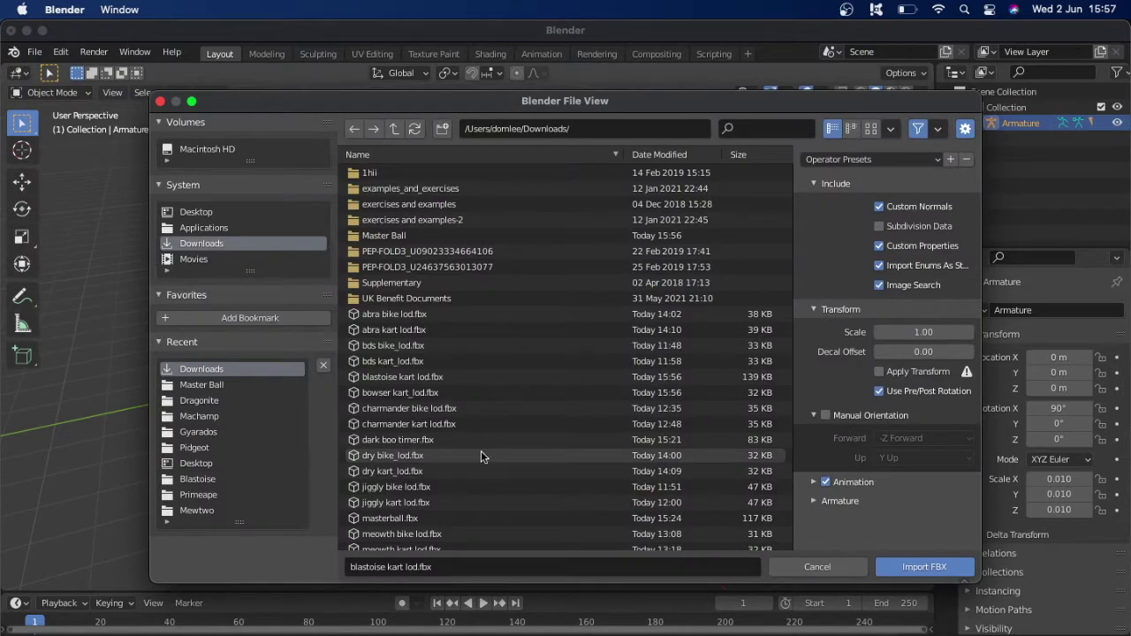
pyautogui.doubleClick(460, 393)
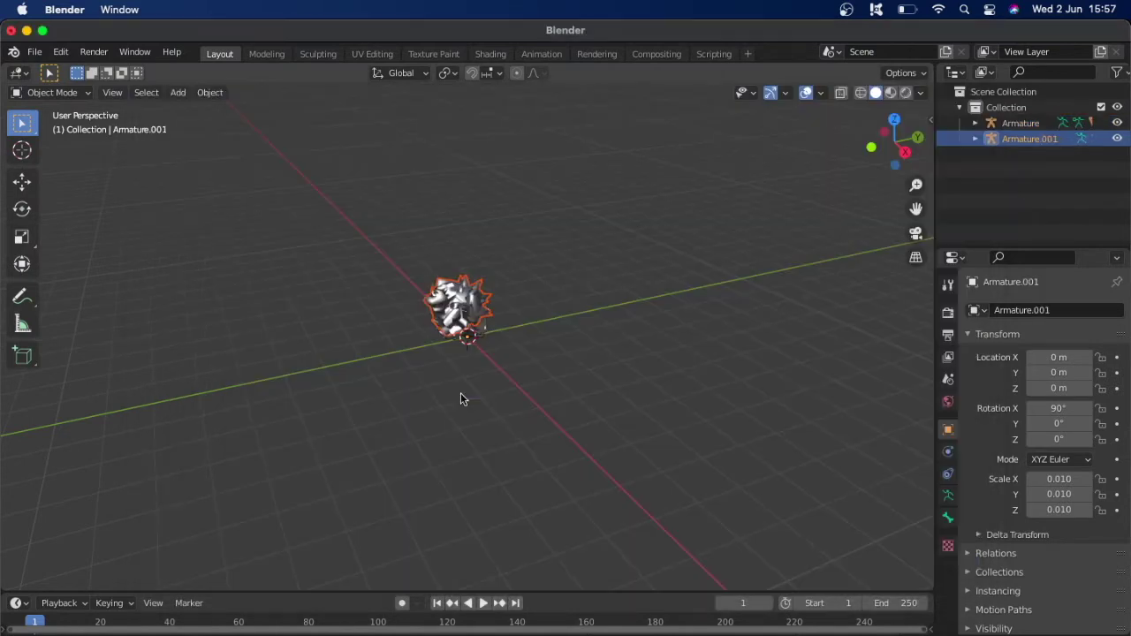
pyautogui.click(975, 123)
pyautogui.scroll(5, 709, 269)
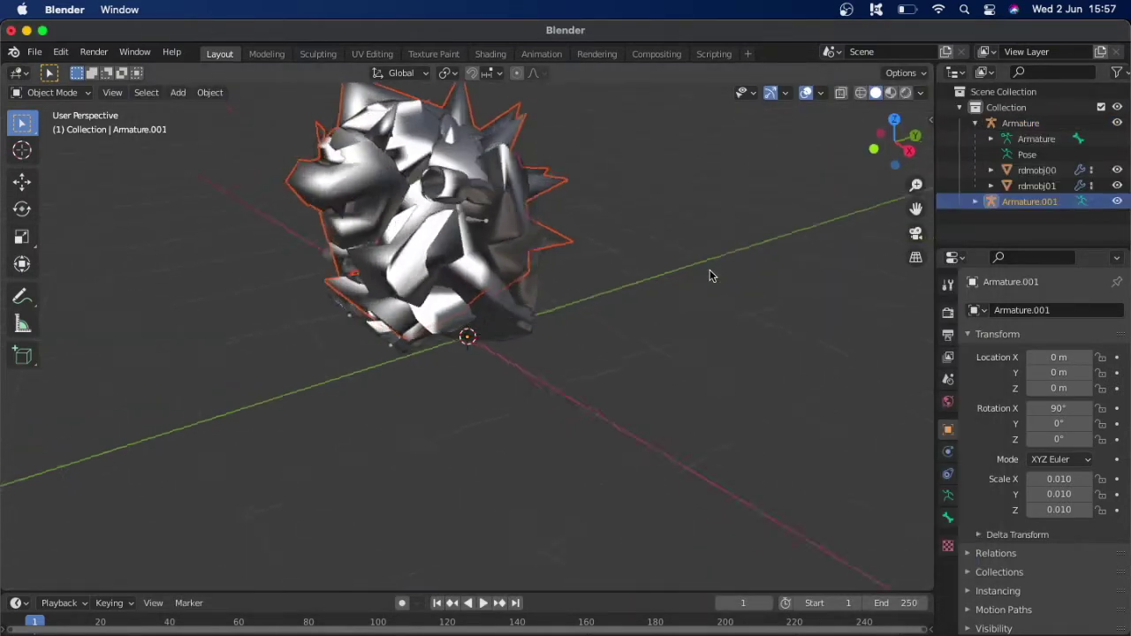
pyautogui.hscroll(3, 709, 270)
pyautogui.scroll(-3, 709, 270)
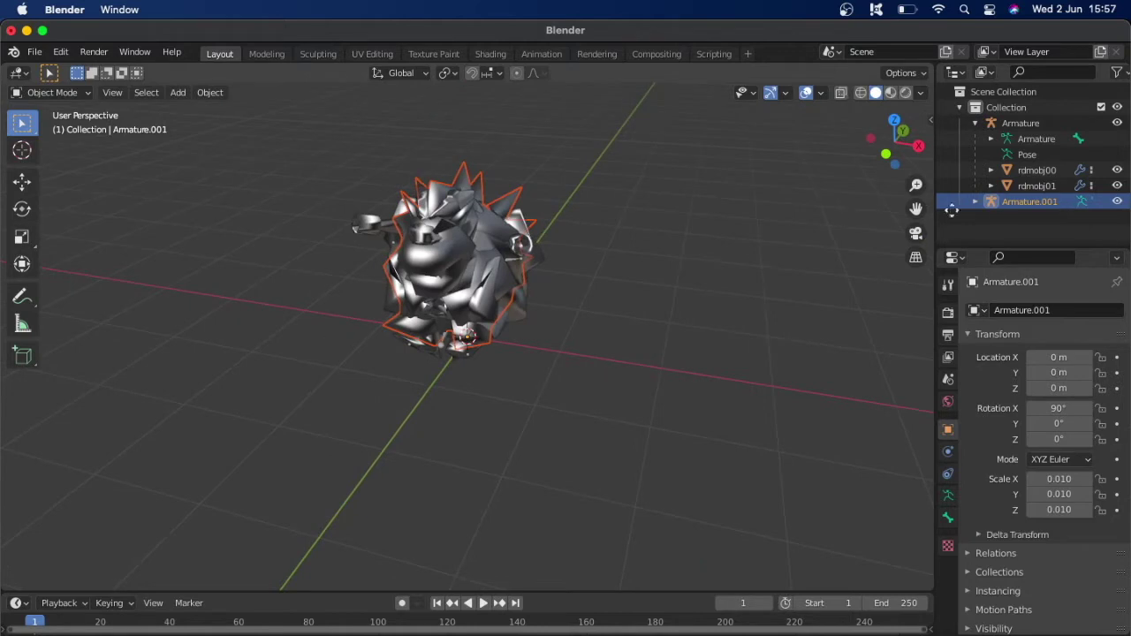
pyautogui.click(1024, 124)
# Delete the Blastoise armature and select its meshes rdmobj00 and rdmobj01.
pyautogui.rightClick(1031, 126)
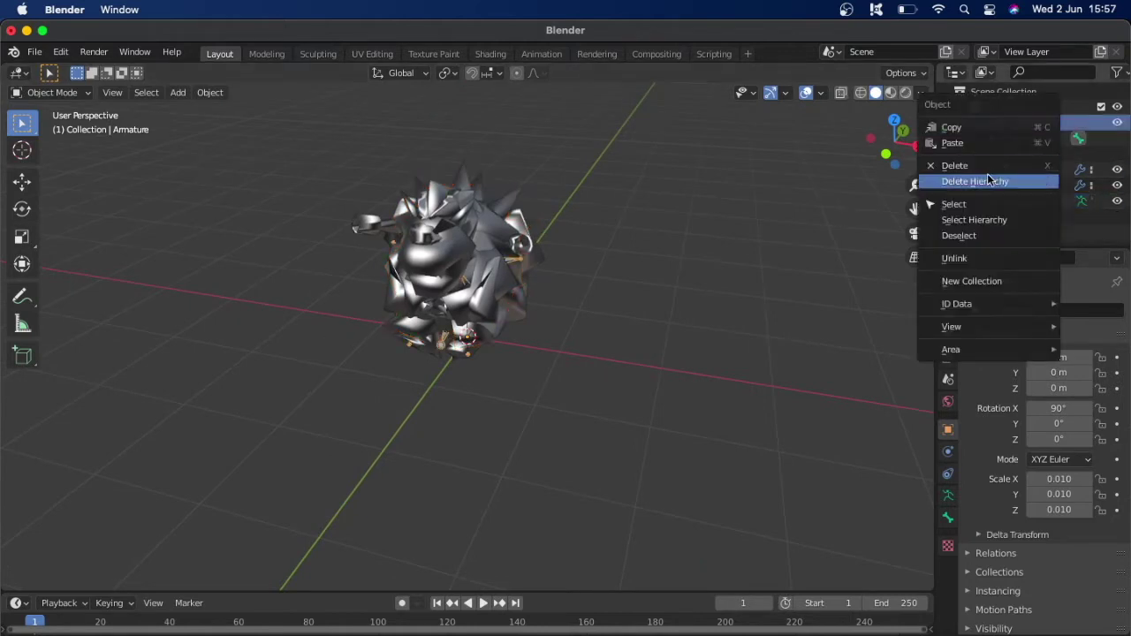
pyautogui.click(987, 167)
pyautogui.click(1016, 139)
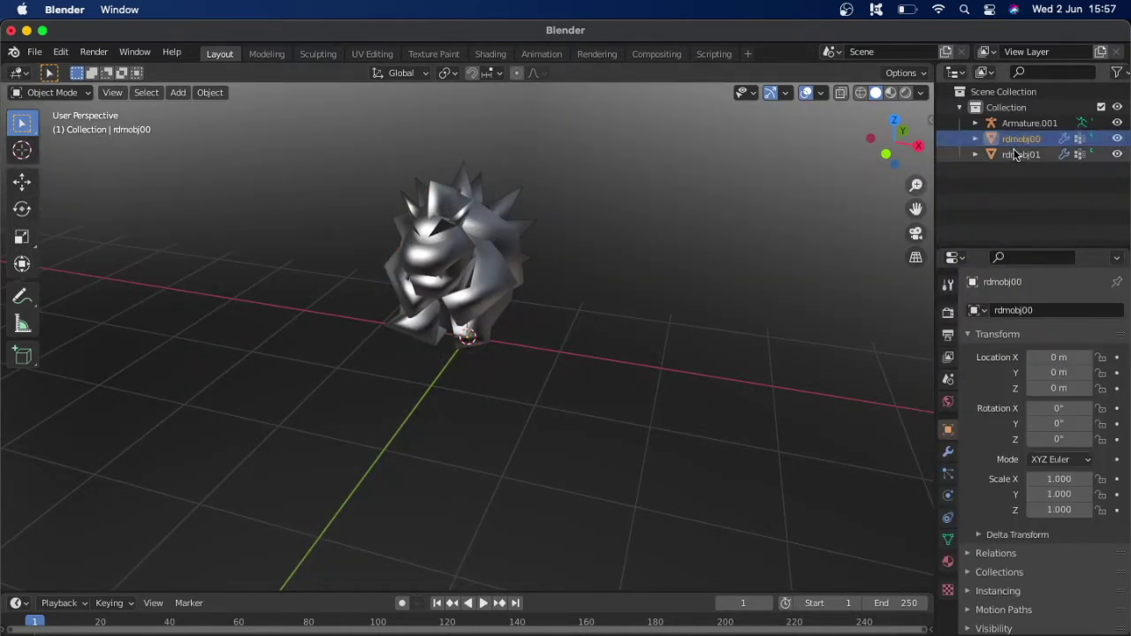
pyautogui.keyDown('ctrl'); pyautogui.click(1016, 156); pyautogui.keyUp('ctrl')
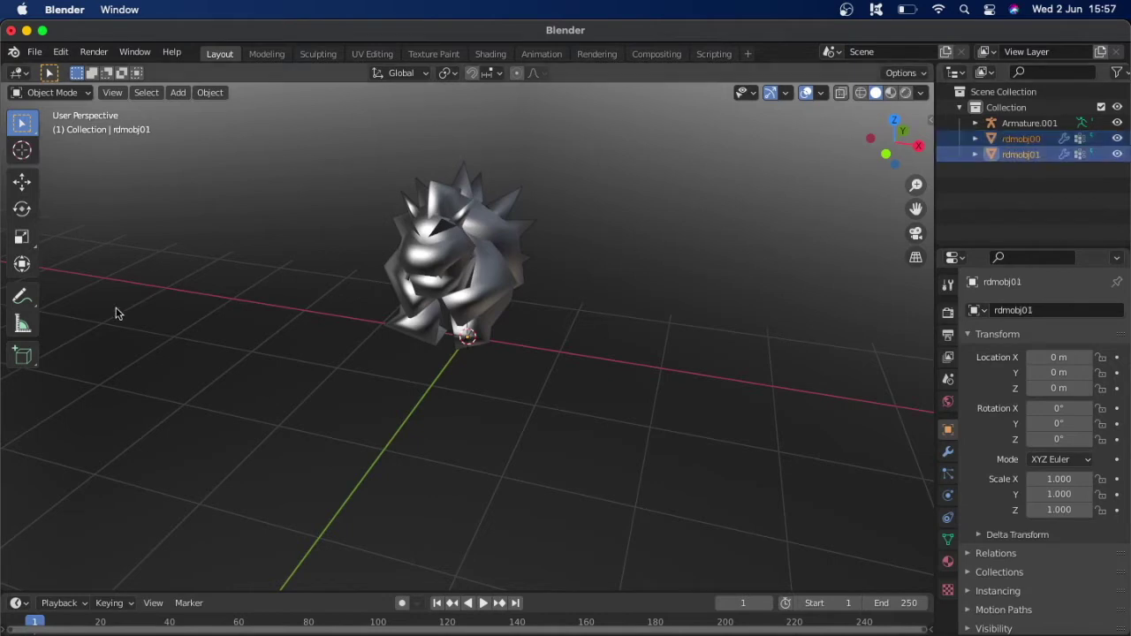
# Scale the two Blastoise meshes down to 0.010 on all axes.
pyautogui.click(22, 237)
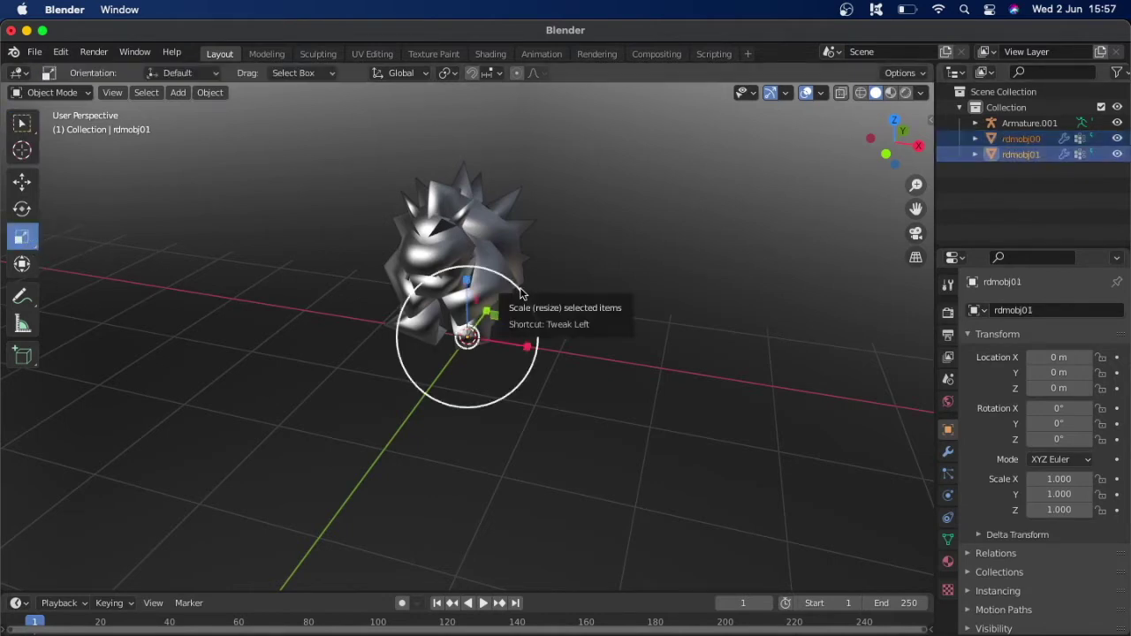
pyautogui.moveTo(514, 299); pyautogui.dragTo(475, 330)
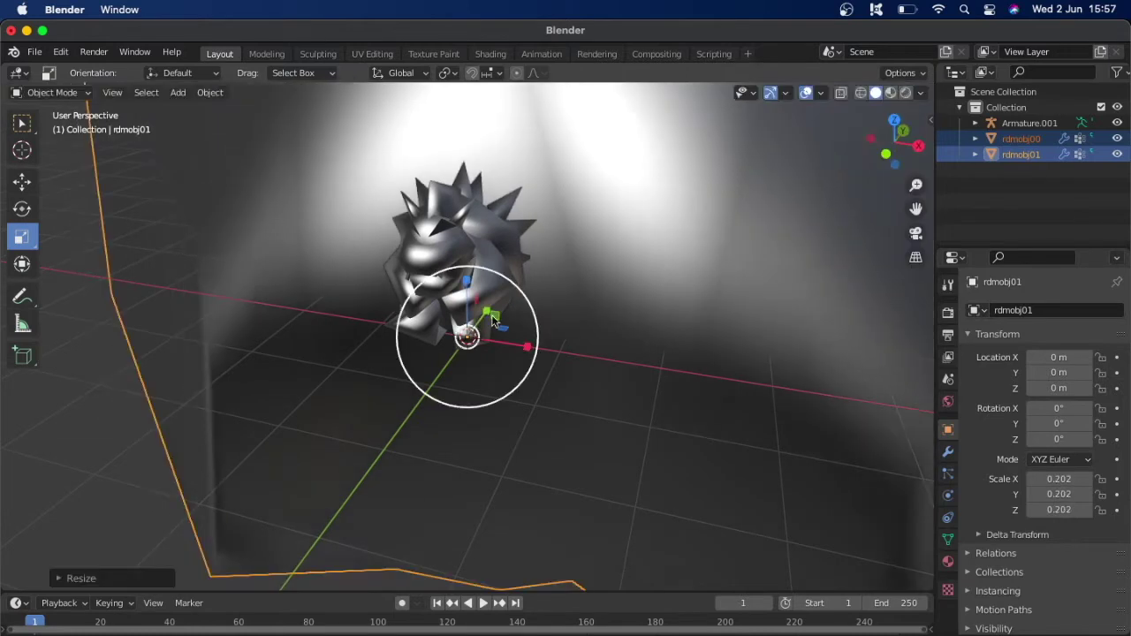
pyautogui.moveTo(521, 299); pyautogui.dragTo(475, 330)
pyautogui.moveTo(523, 297); pyautogui.dragTo(480, 320)
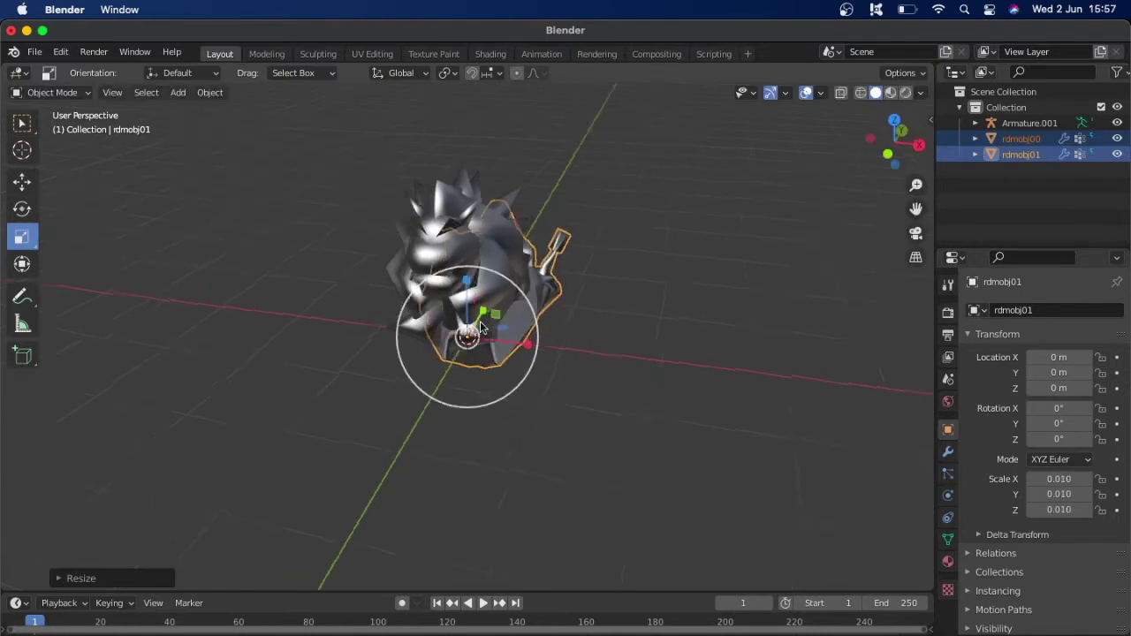
pyautogui.moveTo(479, 321)
pyautogui.mouseDown(button='middle')
pyautogui.moveTo(495, 319)
pyautogui.moveTo(481, 328)
pyautogui.mouseUp(button='middle')
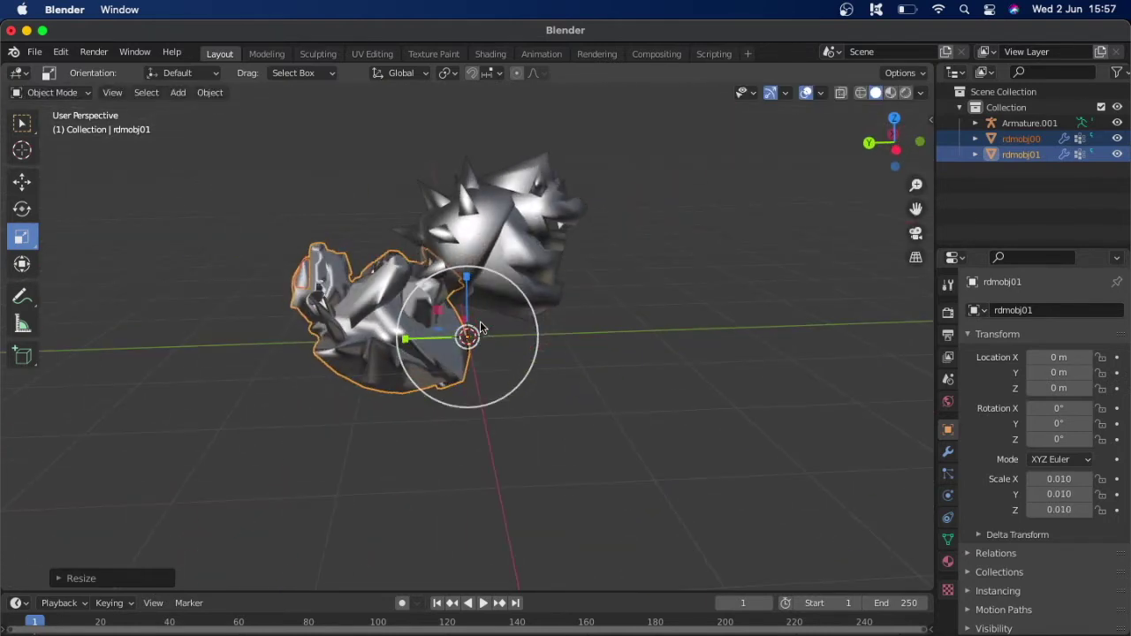
# Rotate the Blastoise meshes 98° around the X axis.
pyautogui.click(22, 208)
pyautogui.moveTo(442, 292); pyautogui.dragTo(560, 302)
pyautogui.hscroll(10, 562, 303)
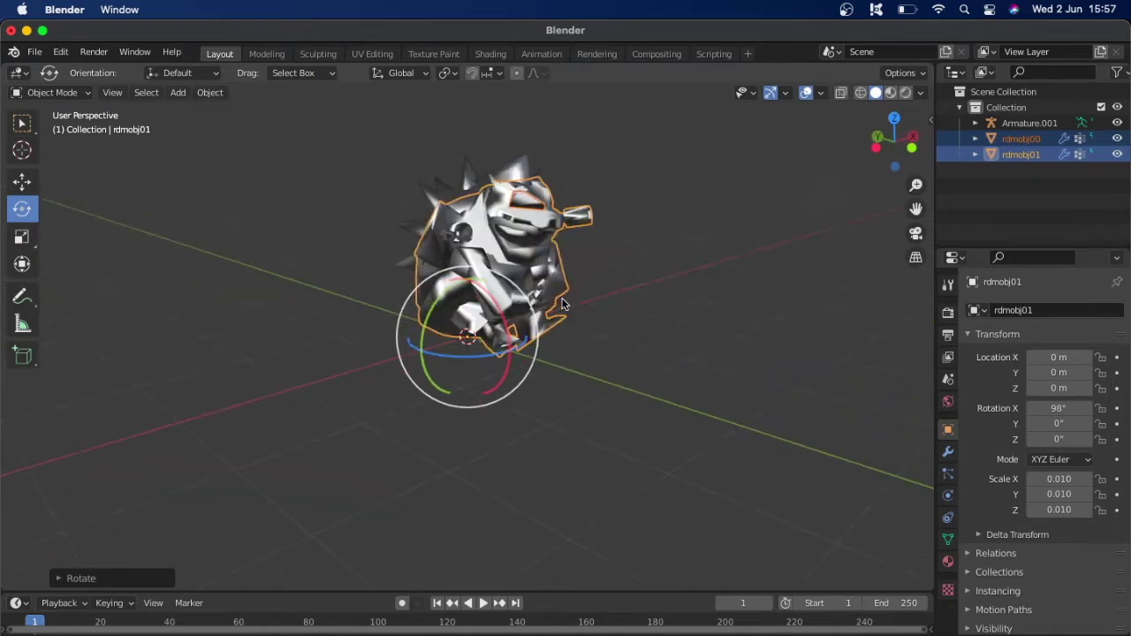
pyautogui.hscroll(5, 561, 303)
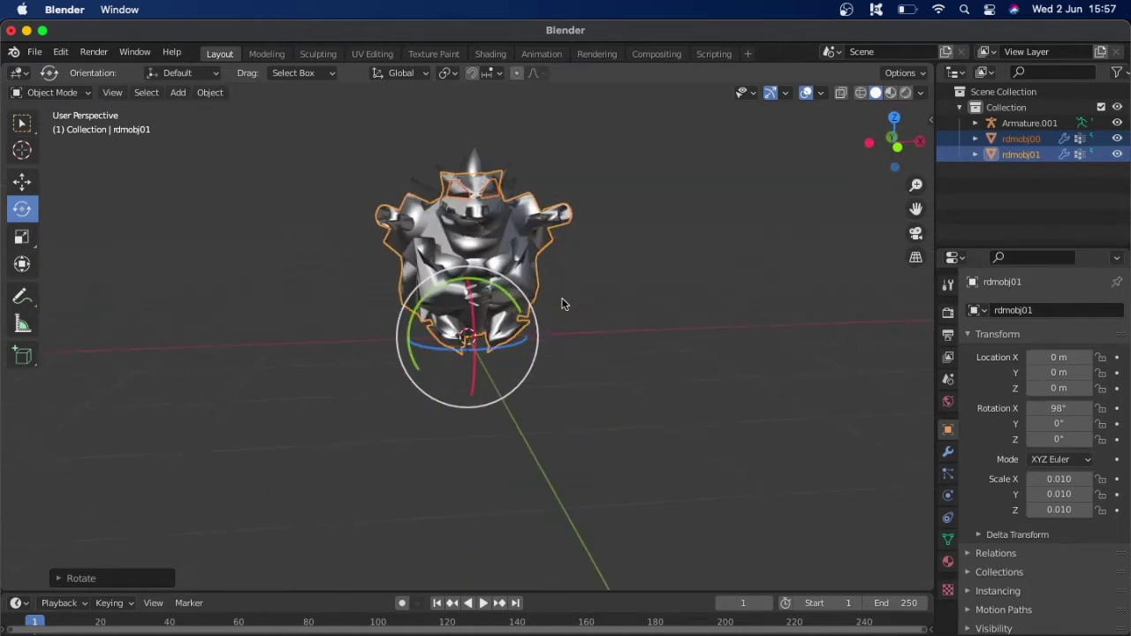
pyautogui.moveTo(563, 304); pyautogui.dragTo(146, 213, button='middle')
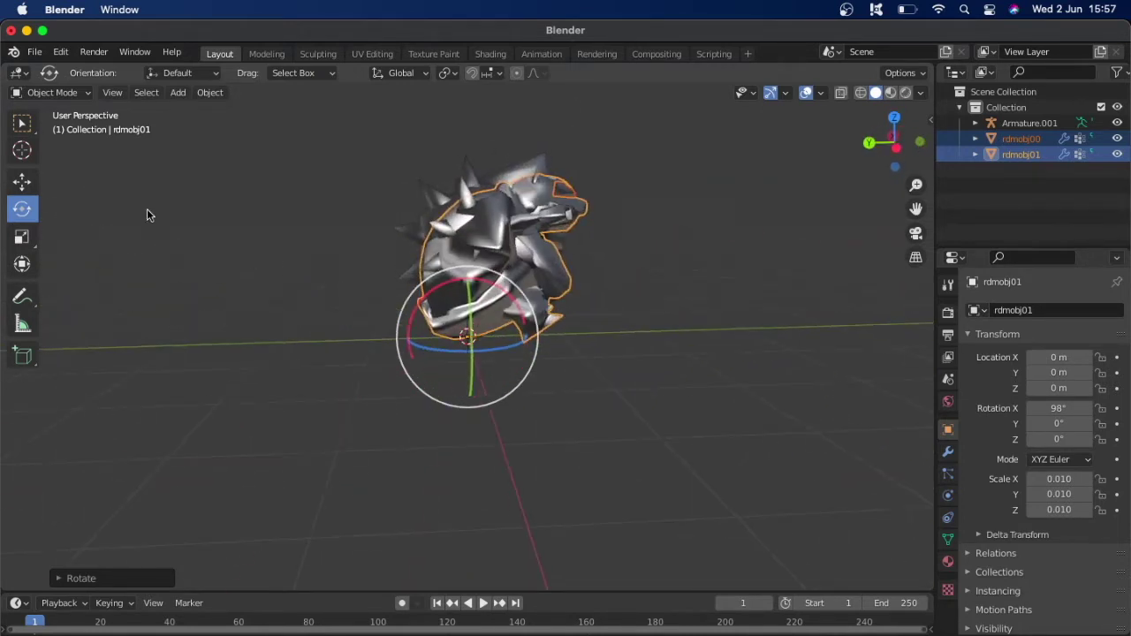
# Move the meshes to Location Y 0.042203 and Z 0.08556 m.
pyautogui.click(22, 181)
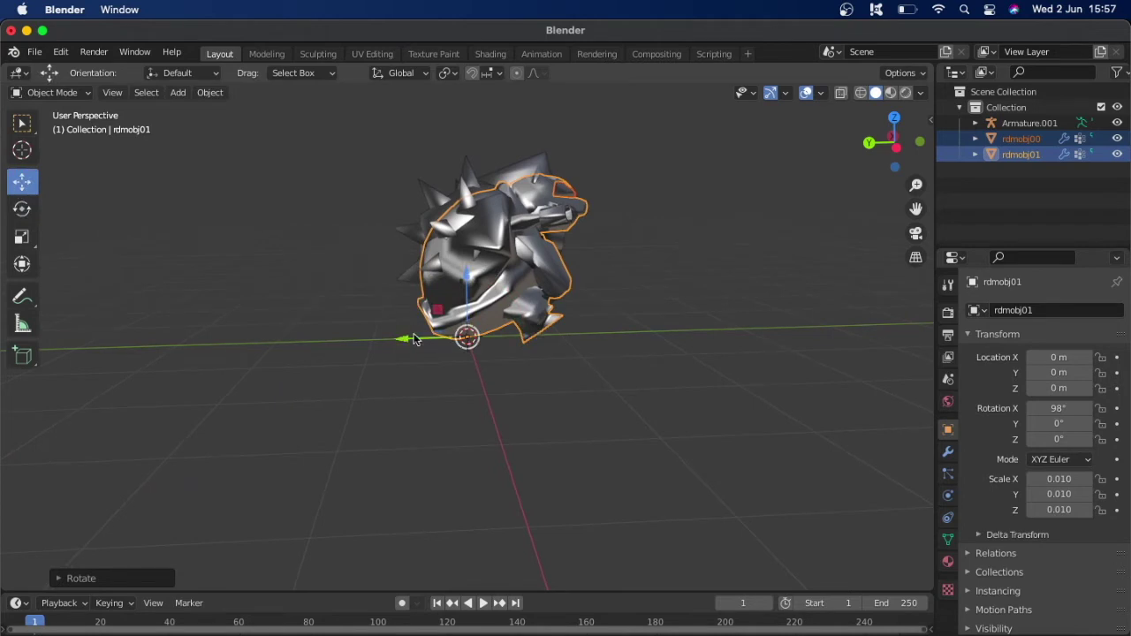
pyautogui.moveTo(415, 332); pyautogui.dragTo(408, 334)
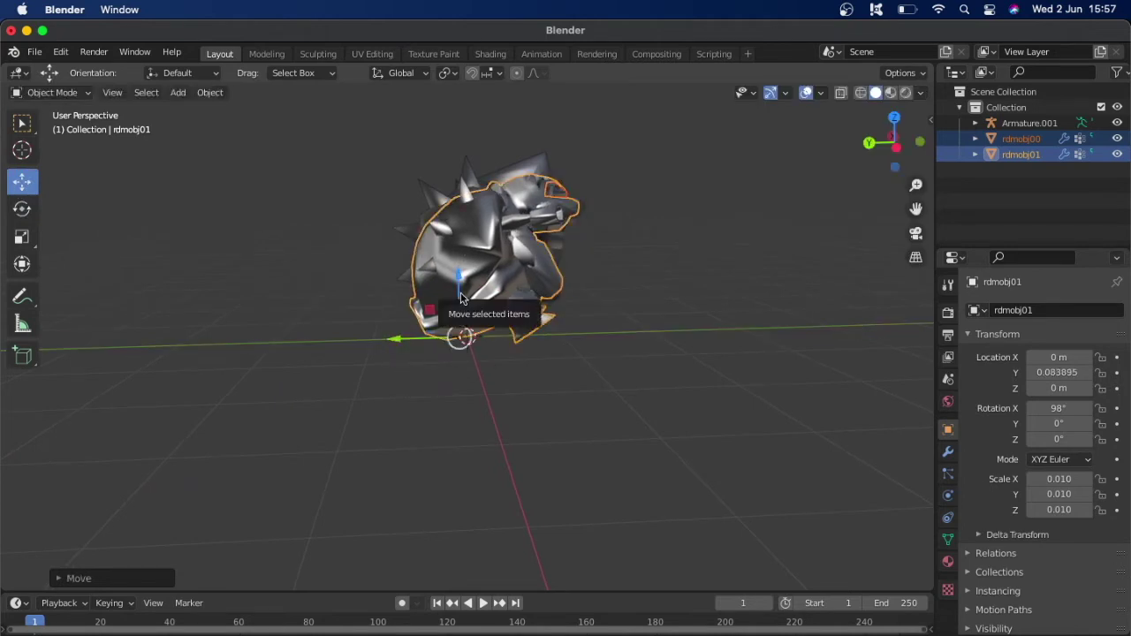
pyautogui.moveTo(460, 299); pyautogui.dragTo(460, 281)
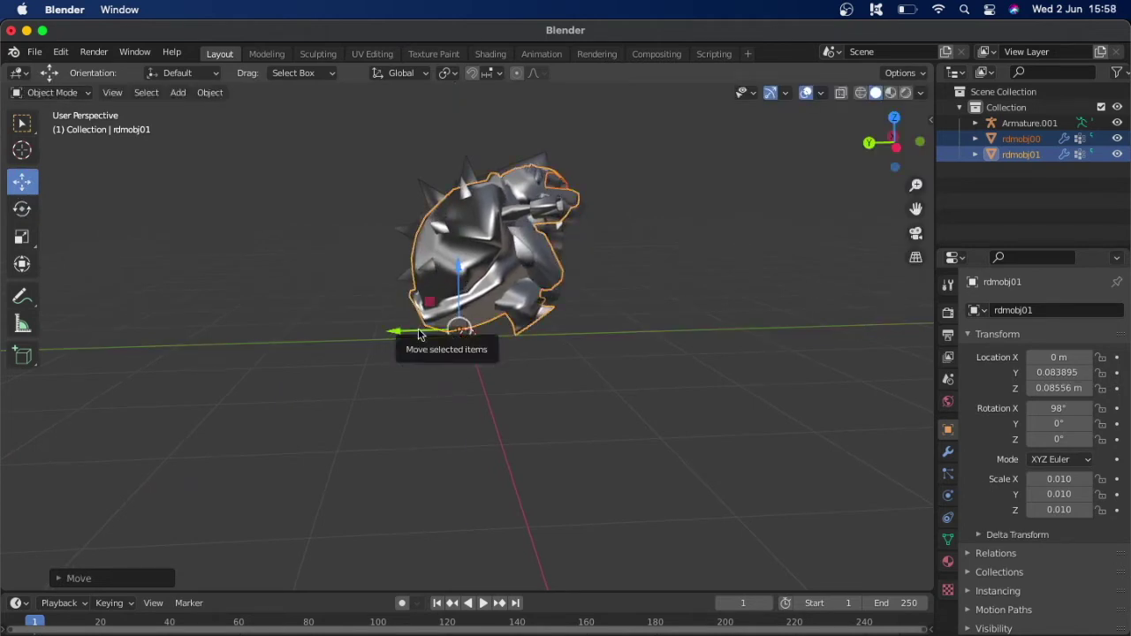
pyautogui.moveTo(420, 333); pyautogui.dragTo(425, 334)
pyautogui.hscroll(5, 425, 334)
pyautogui.hscroll(10, 425, 328)
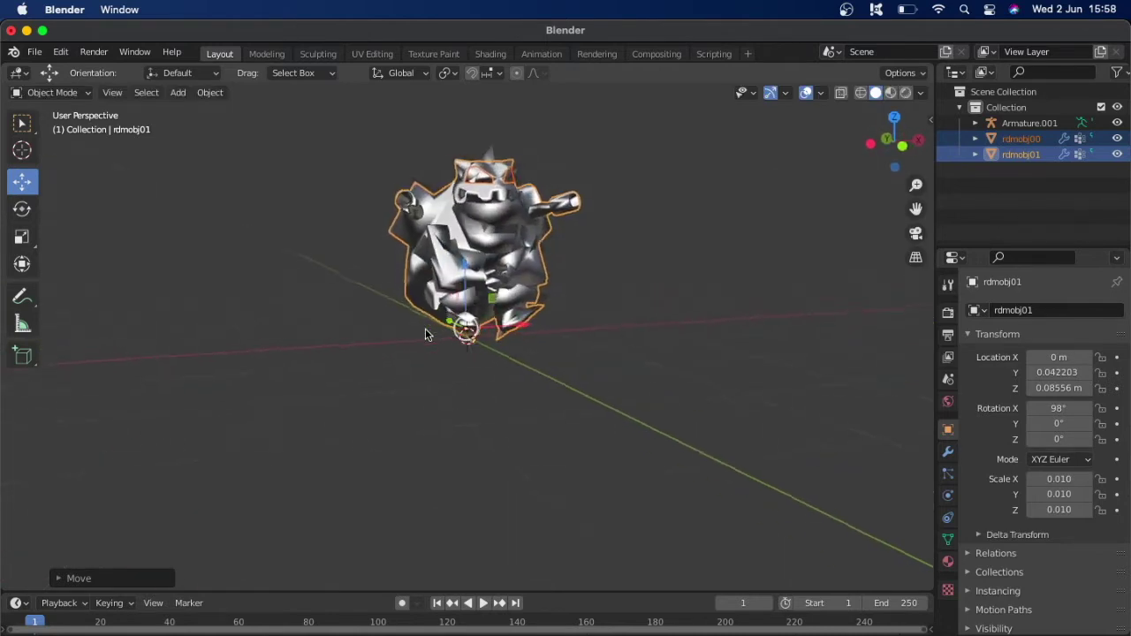
pyautogui.click(974, 123)
# Delete Bowser's polygon0 mesh and parent rdmobj00 and rdmobj01 to Armature.001 with empty groups.
pyautogui.click(1036, 171)
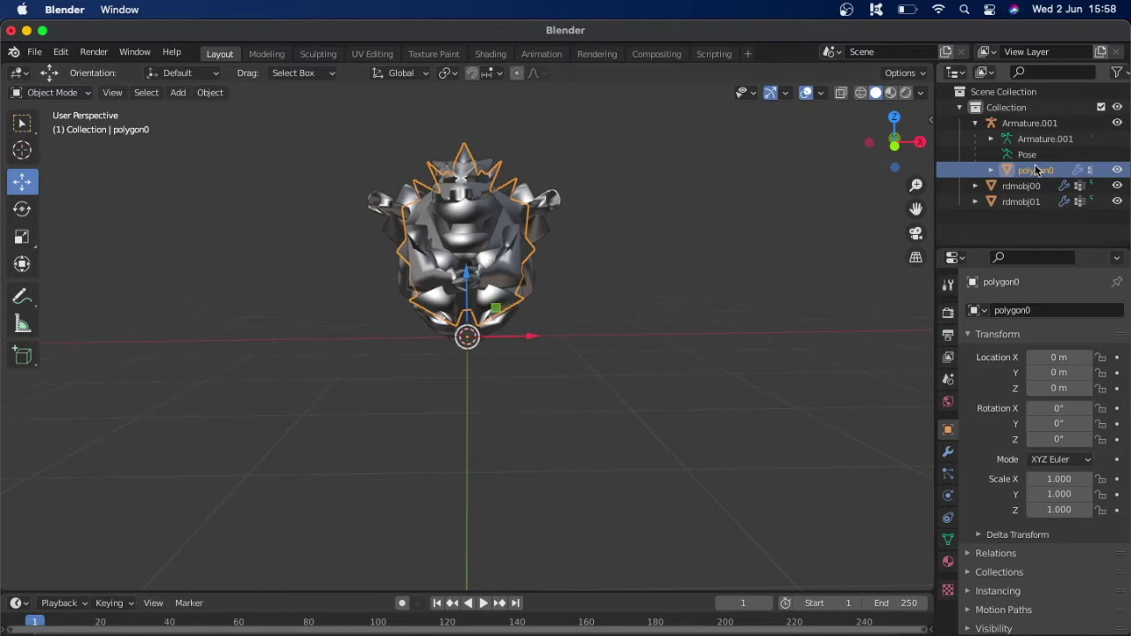
pyautogui.press('x')
pyautogui.click(1036, 170)
pyautogui.keyDown('ctrl'); pyautogui.click(1027, 186); pyautogui.keyUp('ctrl')
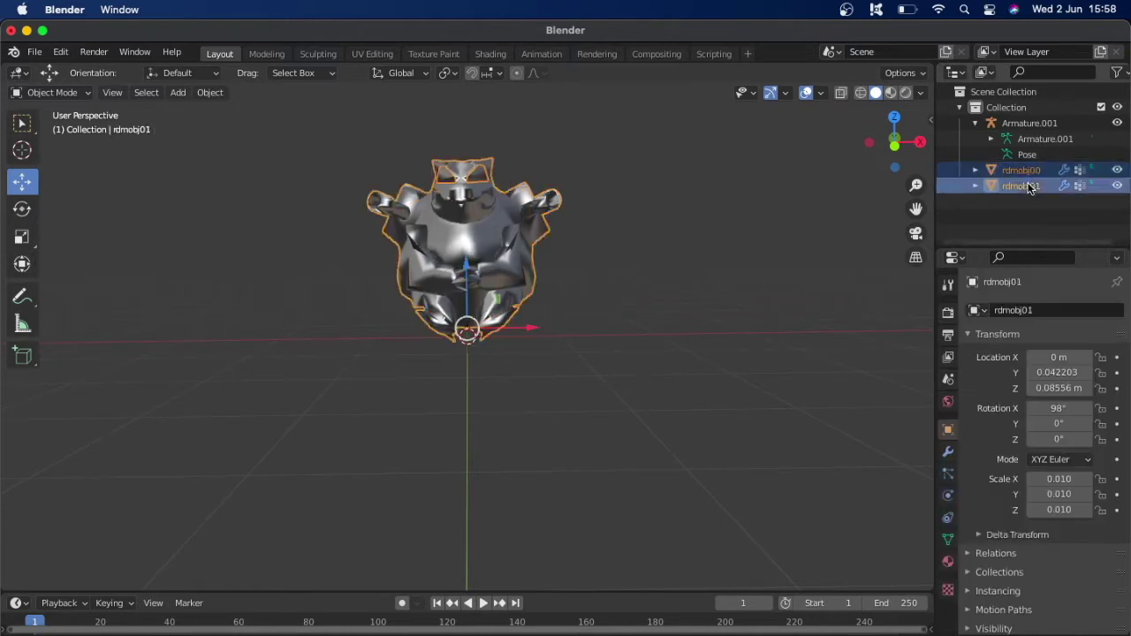
pyautogui.keyDown('ctrl'); pyautogui.click(1029, 123); pyautogui.keyUp('ctrl')
pyautogui.rightClick(733, 245)
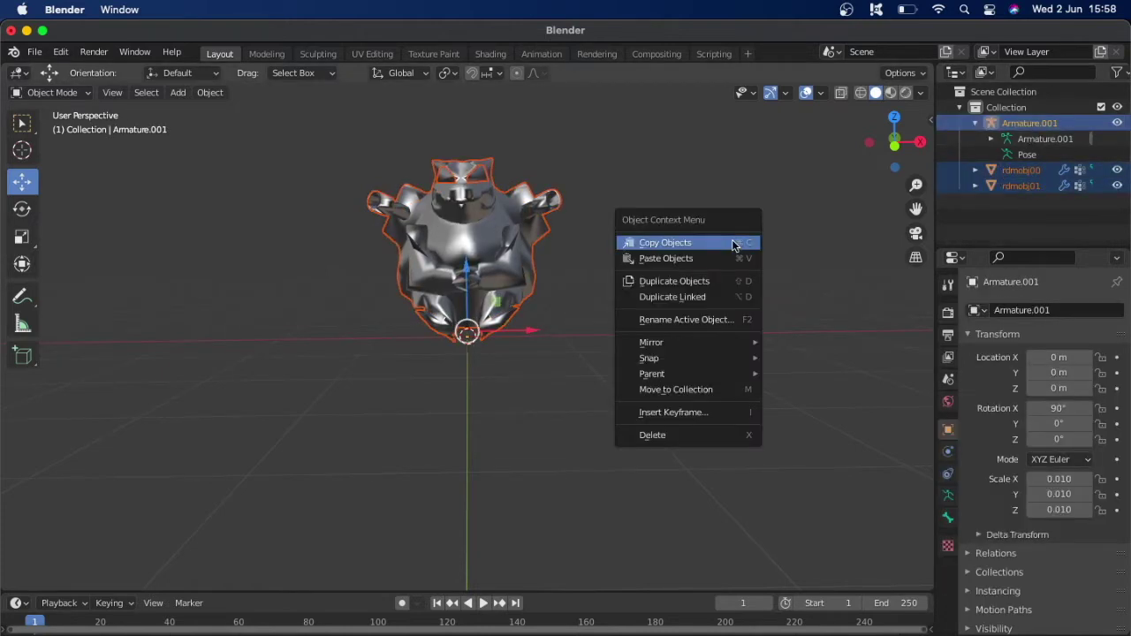
pyautogui.moveTo(693, 375)
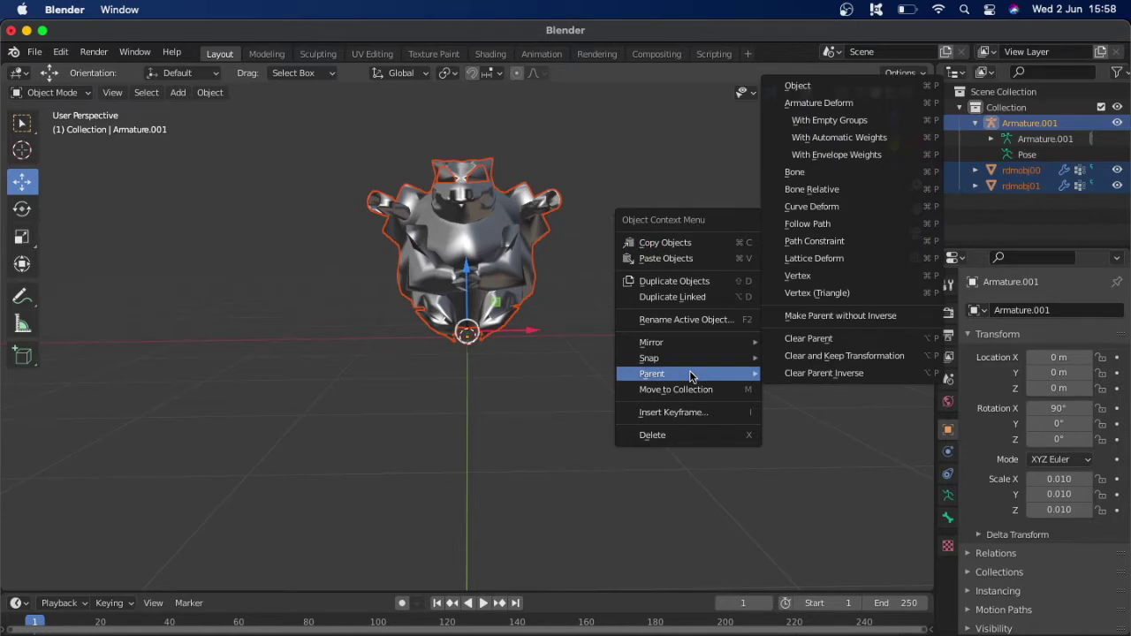
pyautogui.click(849, 123)
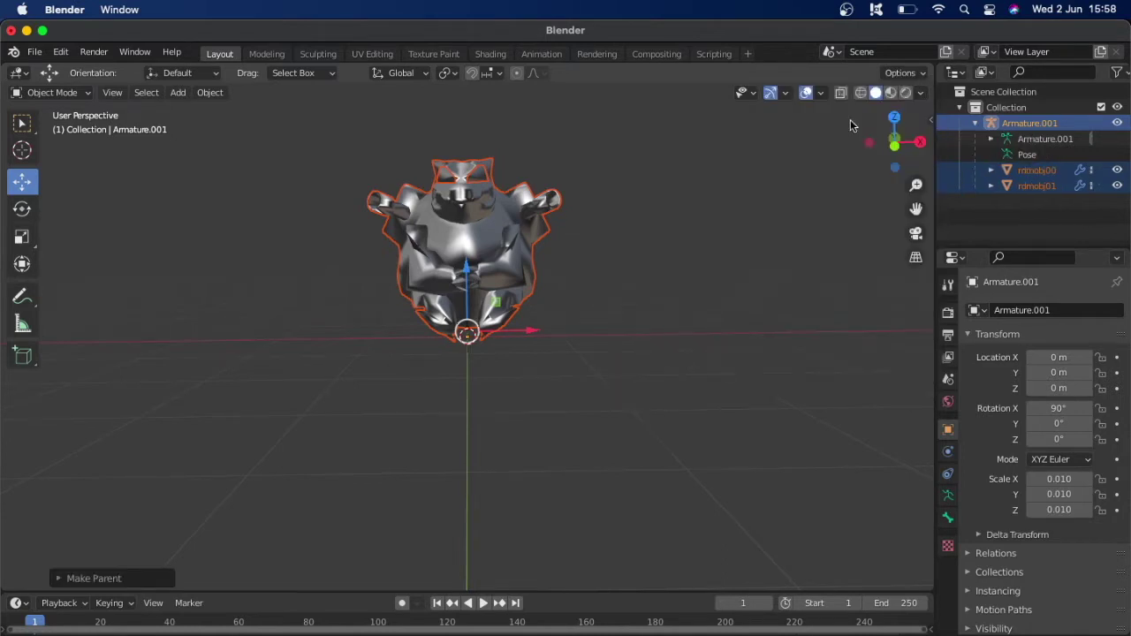
pyautogui.click(1026, 170)
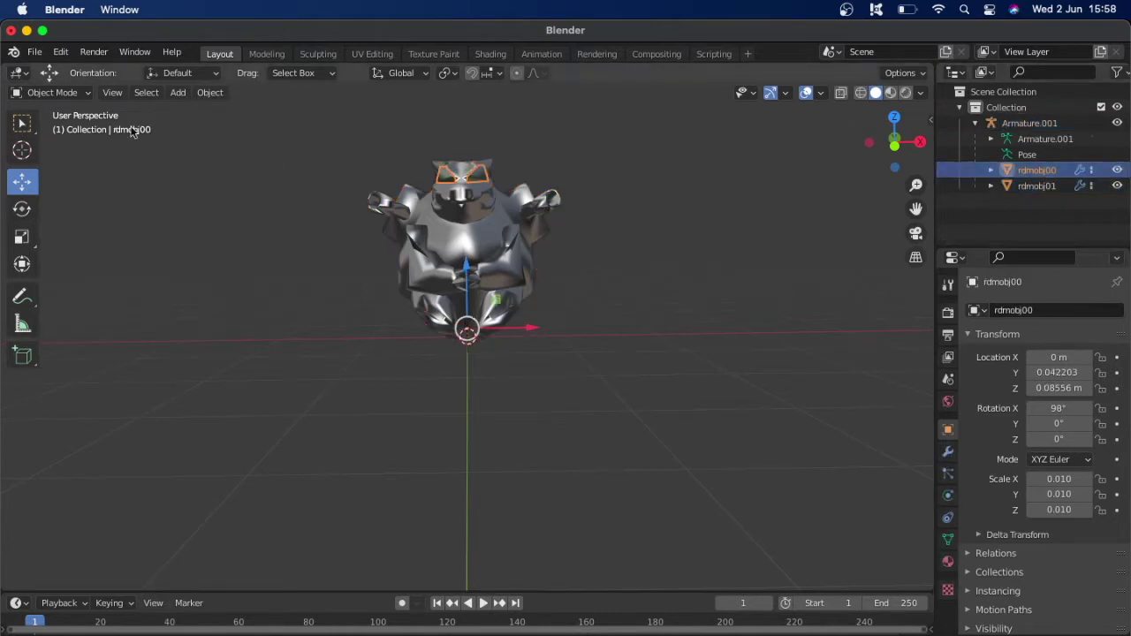
# Remove the face_1 vertex group from rdmobj00 in Edit Mode.
pyautogui.click(64, 93)
pyautogui.click(59, 129)
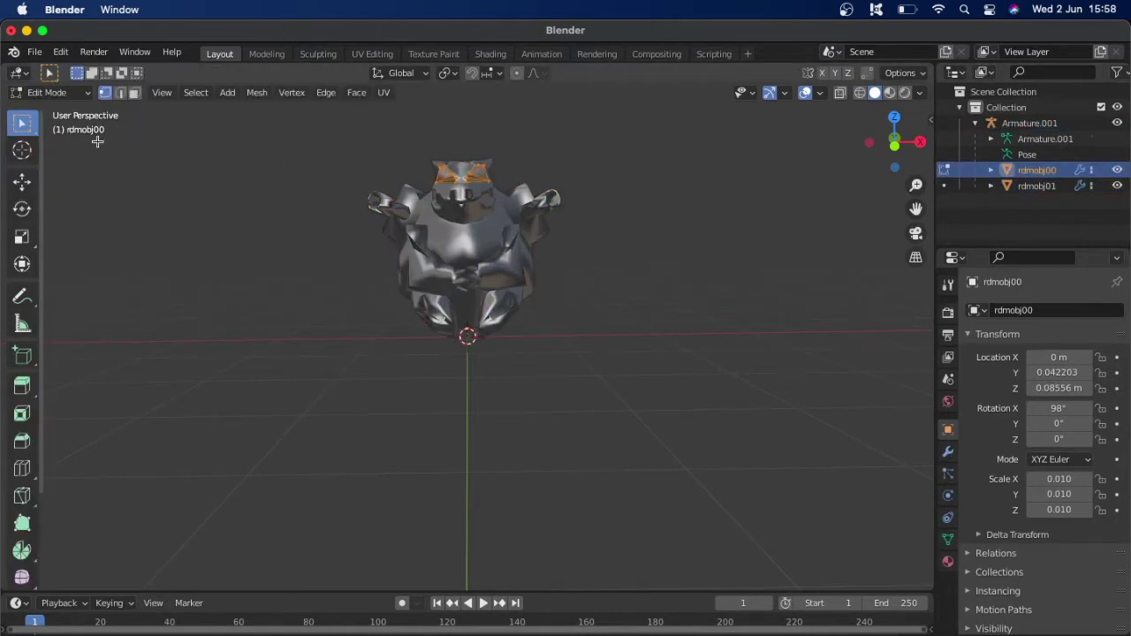
pyautogui.click(947, 540)
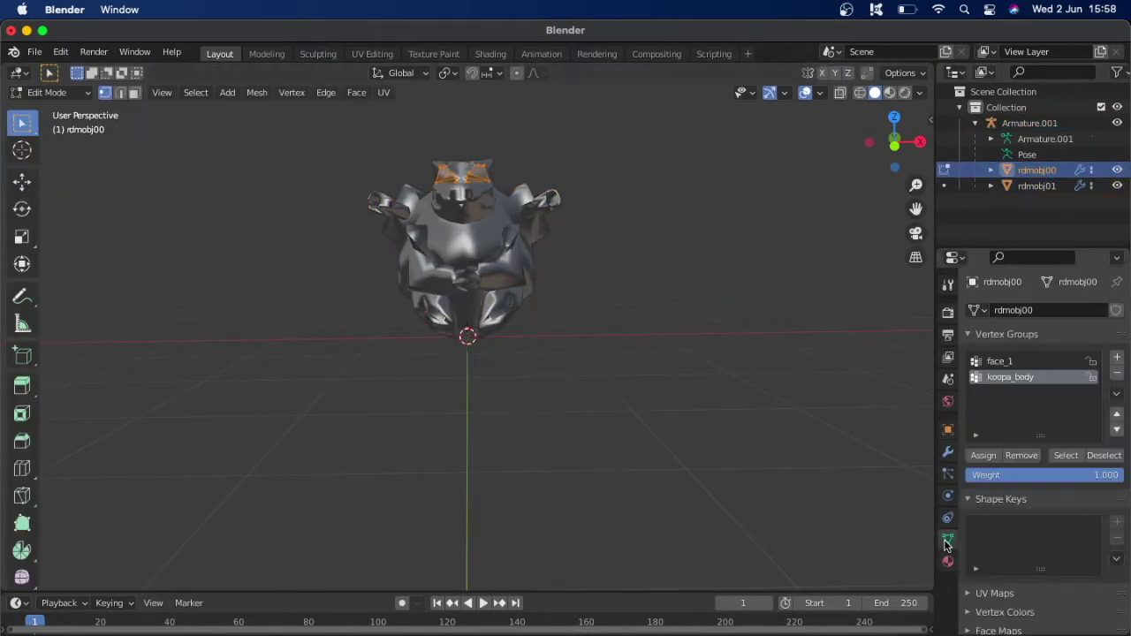
pyautogui.click(1016, 362)
pyautogui.click(1117, 374)
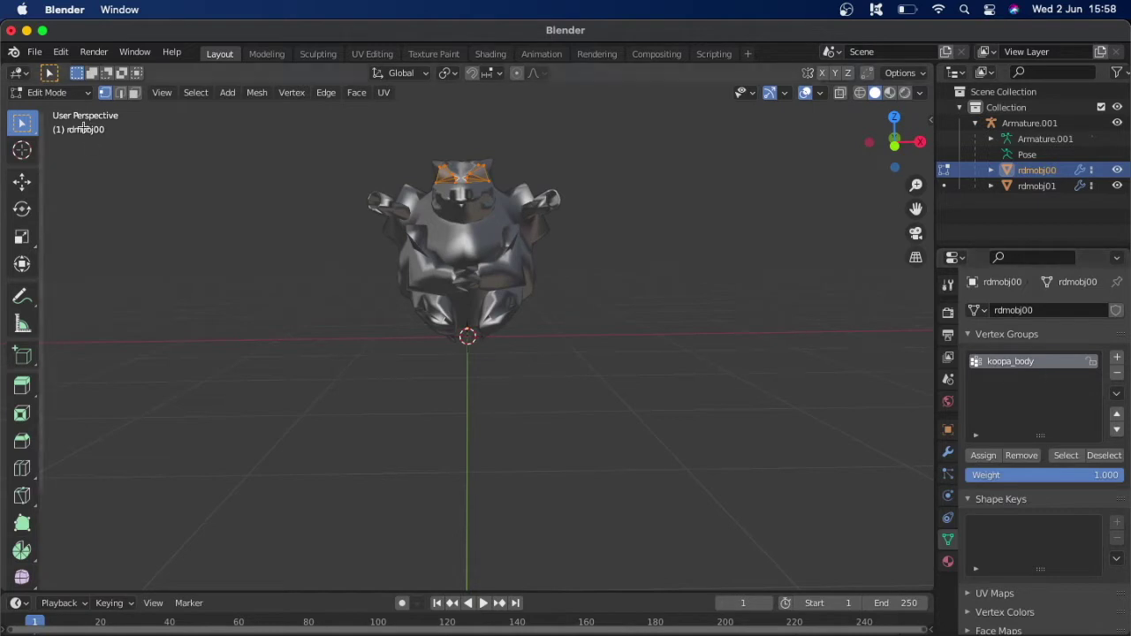
pyautogui.click(50, 92)
pyautogui.click(46, 110)
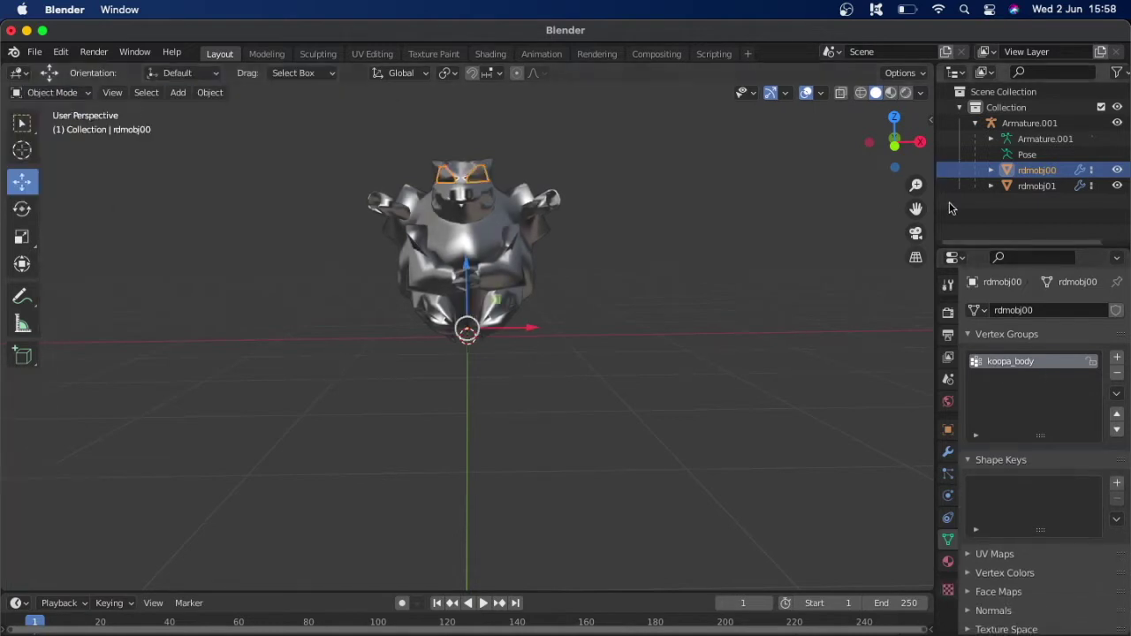
# Delete rdmobj01's vertex groups from skl_root onward, leaving only koopa_body.
pyautogui.click(1016, 185)
pyautogui.click(77, 93)
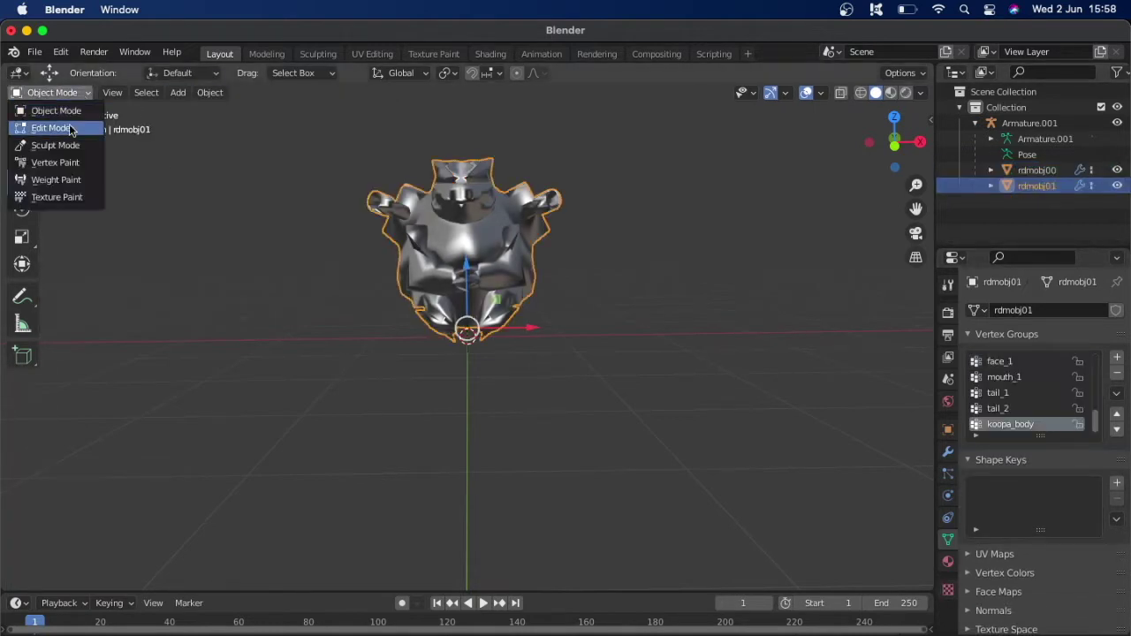
pyautogui.click(50, 127)
pyautogui.scroll(10, 1041, 398)
pyautogui.scroll(3, 1041, 398)
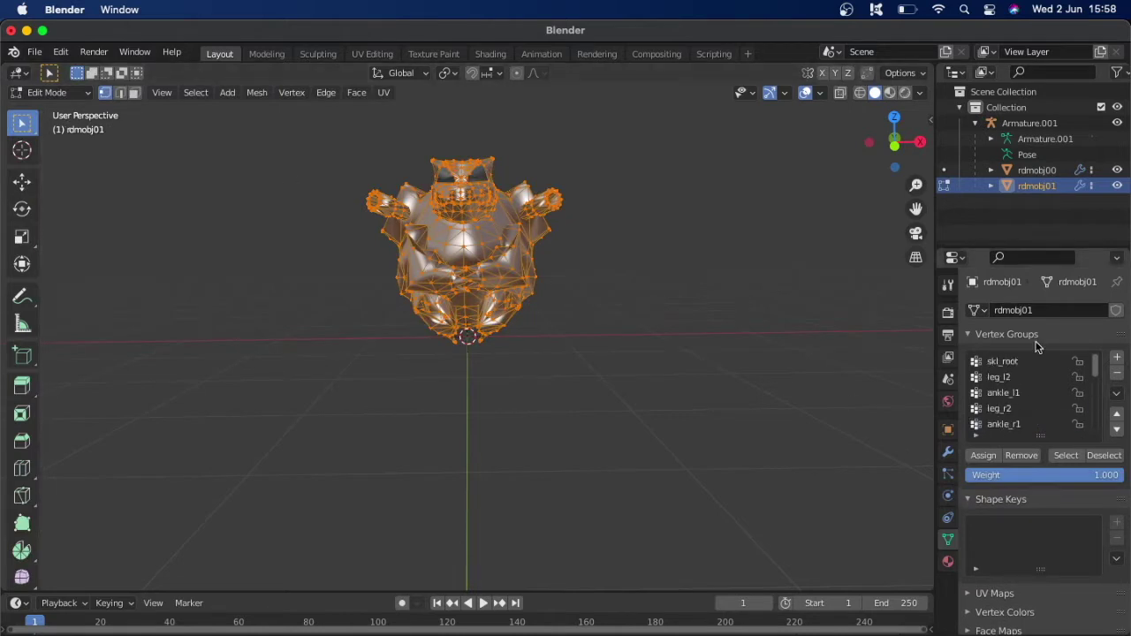
pyautogui.click(1029, 362)
pyautogui.click(1118, 374)
pyautogui.click(1117, 374)
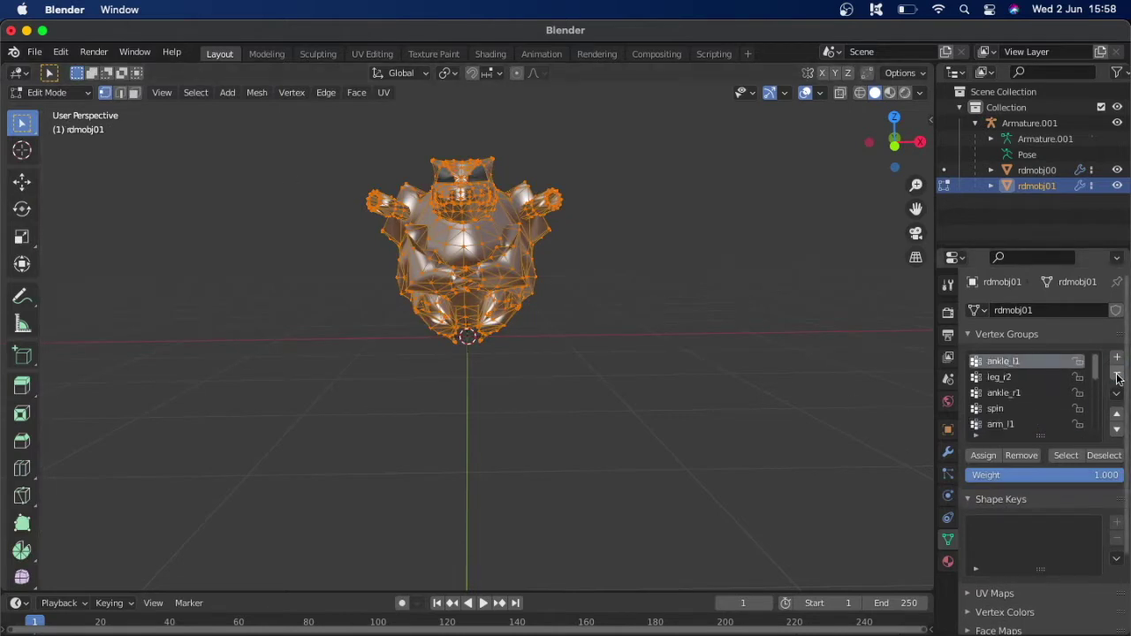
pyautogui.click(1117, 375)
pyautogui.click(1118, 375)
pyautogui.click(1118, 374)
pyautogui.click(1117, 375)
pyautogui.click(1118, 374)
pyautogui.click(1118, 375)
pyautogui.click(1117, 374)
pyautogui.click(1118, 374)
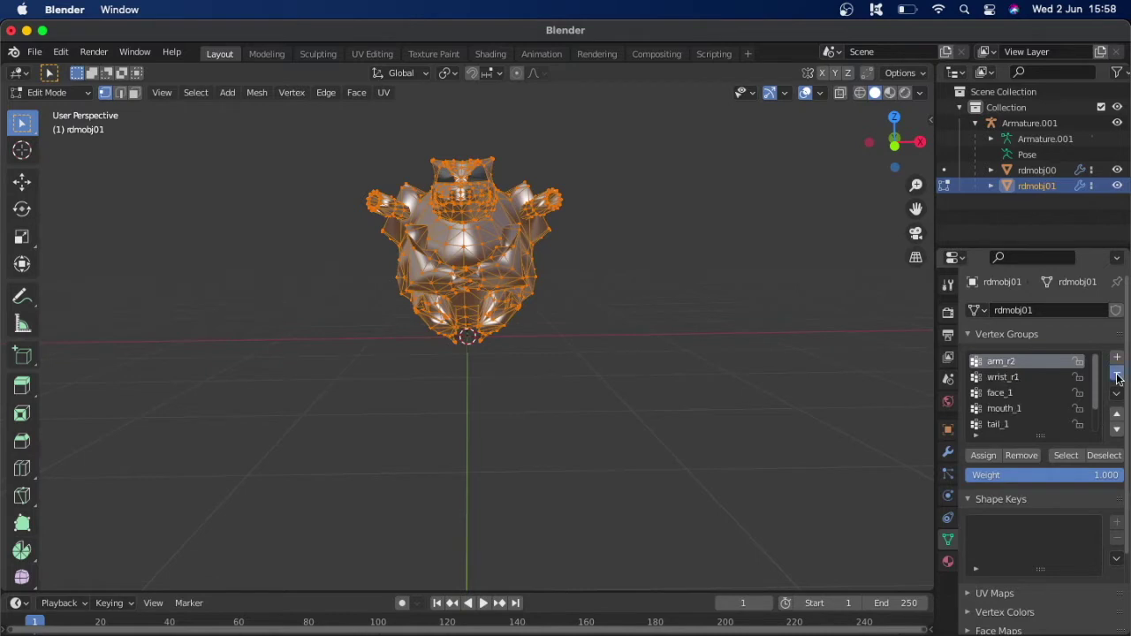
pyautogui.click(1118, 375)
pyautogui.click(1117, 374)
pyautogui.click(1117, 375)
pyautogui.click(1117, 375)
pyautogui.click(1117, 375)
pyautogui.click(1118, 374)
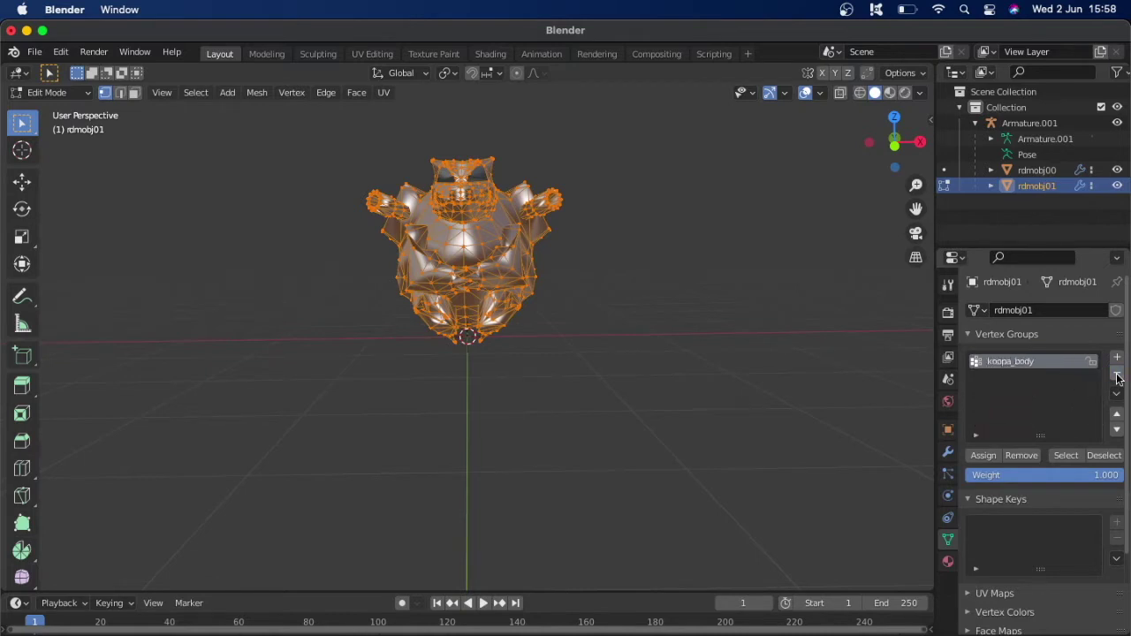
# Assign all of rdmobj01's vertices to koopa_body and return to Object Mode.
pyautogui.click(983, 458)
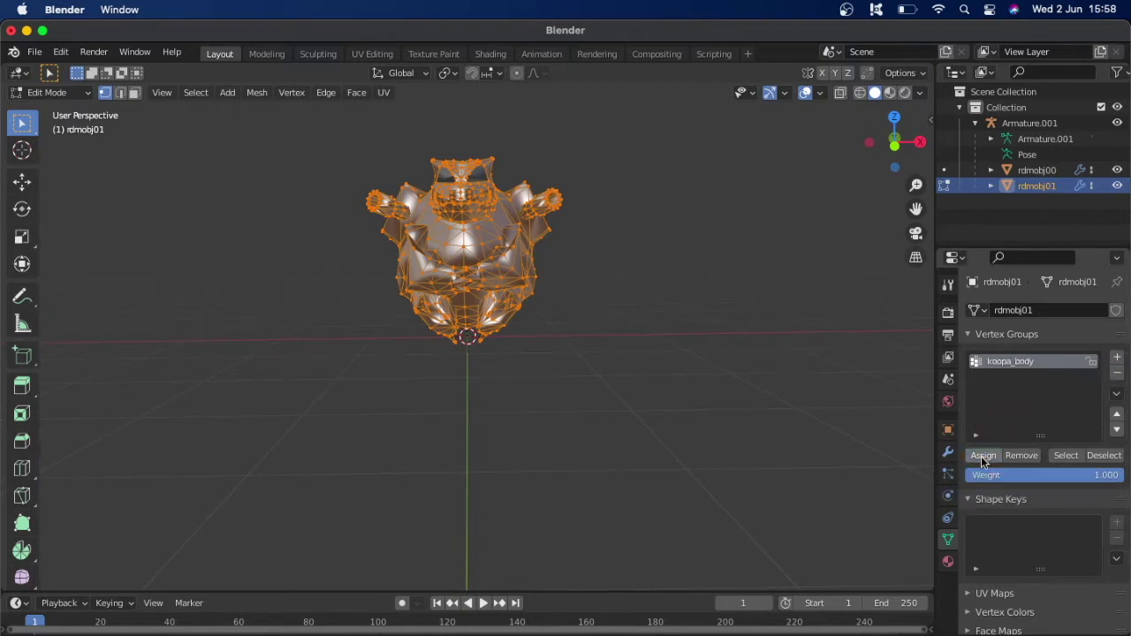
pyautogui.click(81, 92)
pyautogui.click(61, 111)
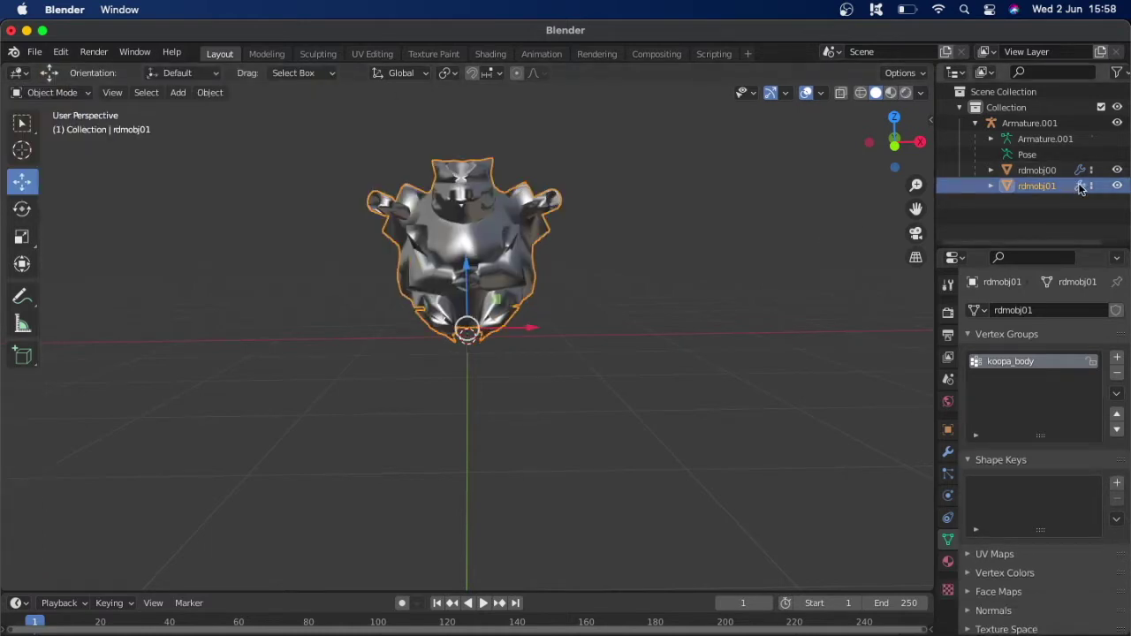
pyautogui.click(1080, 186)
# Add a Decimate modifier to rdmobj01 with ratio 0.2 and apply it, reducing the mesh to 302 faces.
pyautogui.click(1055, 311)
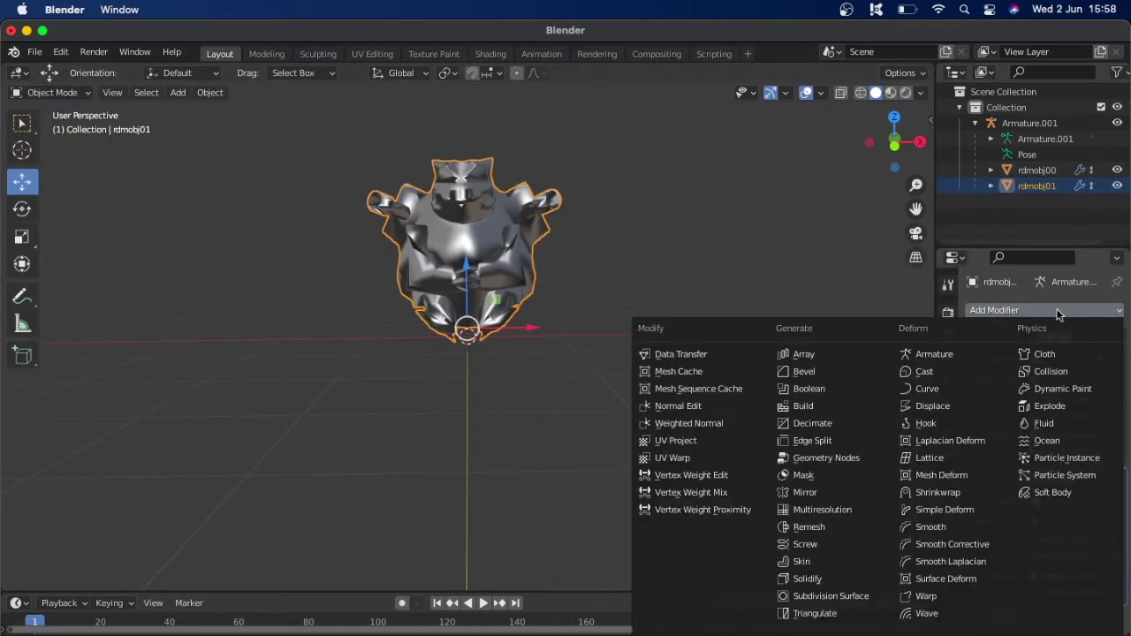
pyautogui.click(835, 428)
pyautogui.scroll(-5, 1042, 495)
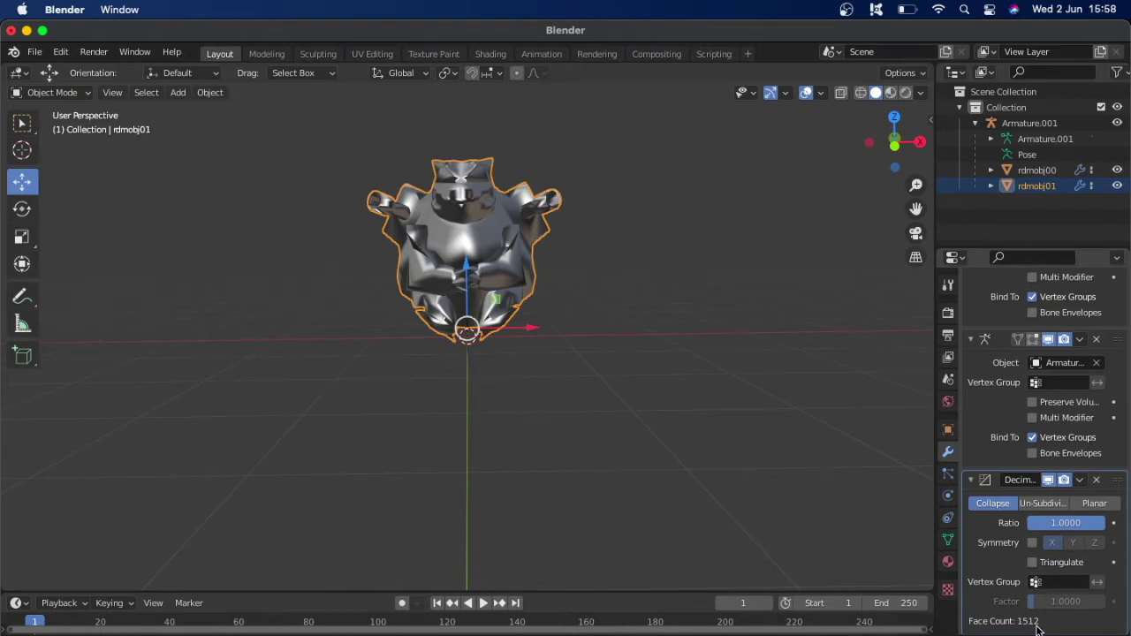
pyautogui.click(1079, 523)
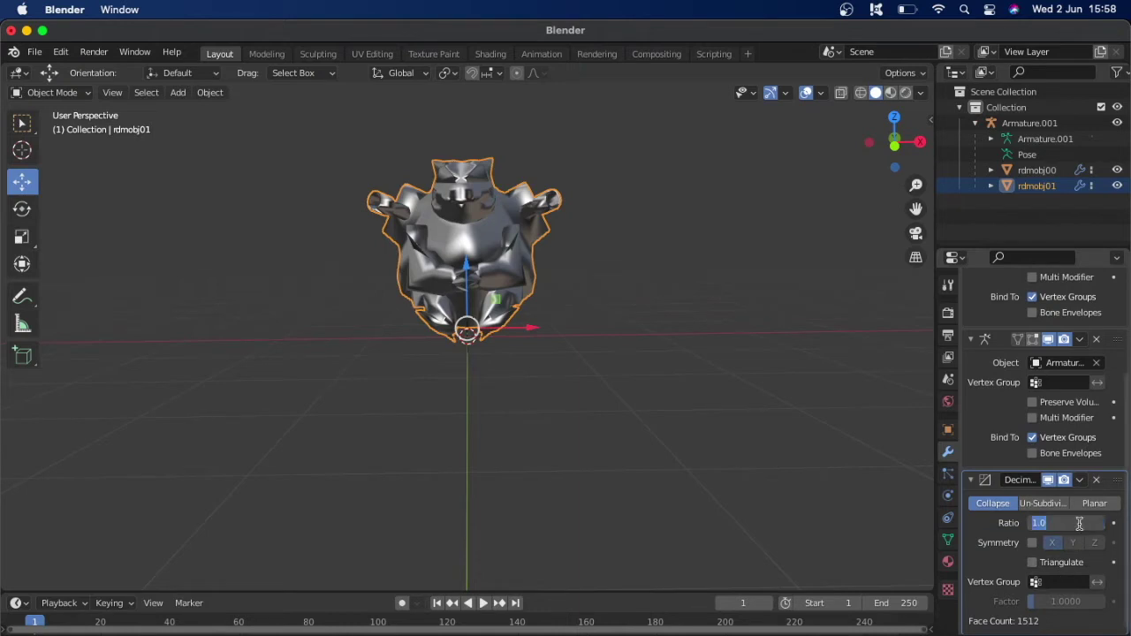
pyautogui.write('0.15')
pyautogui.press('Return')
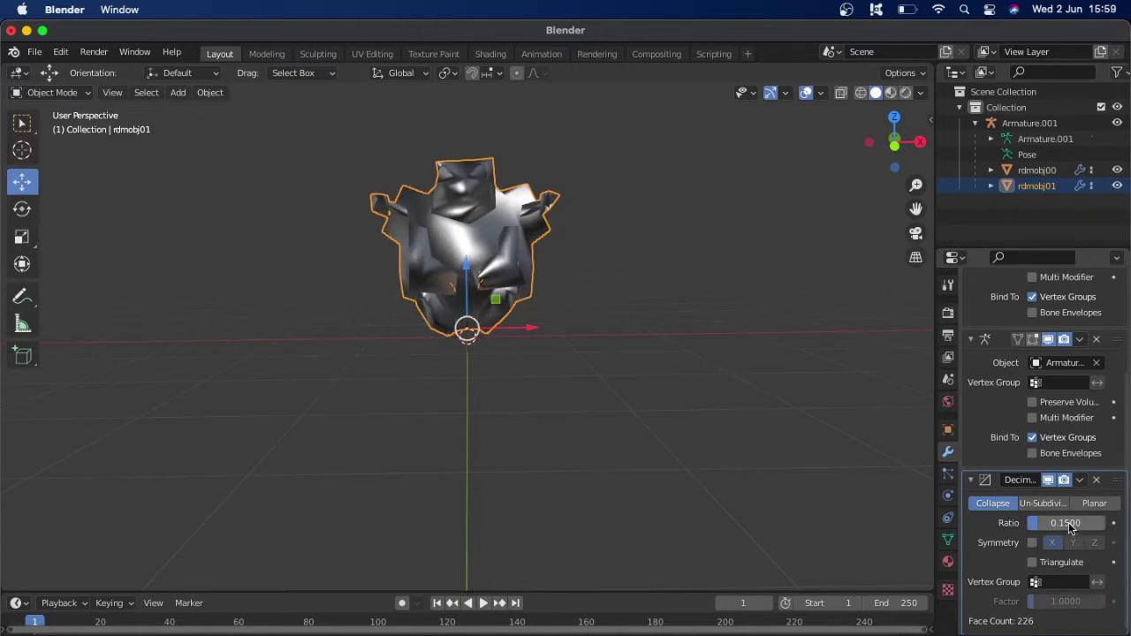
pyautogui.click(1069, 526)
pyautogui.write('0')
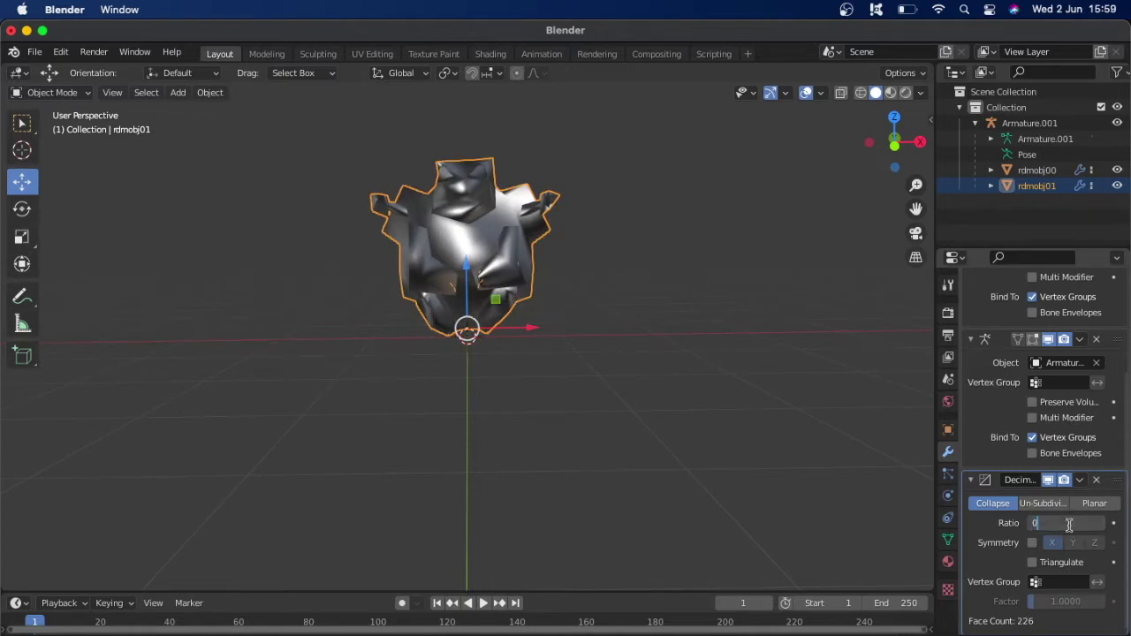
pyautogui.write('.2')
pyautogui.press('Return')
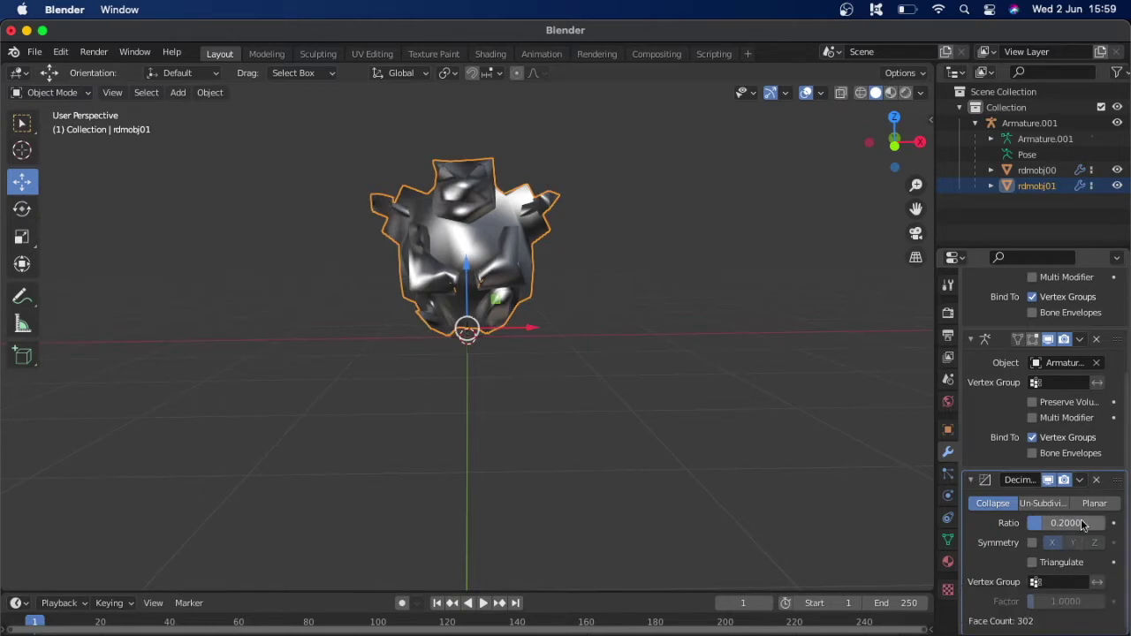
pyautogui.click(1078, 480)
pyautogui.click(1038, 496)
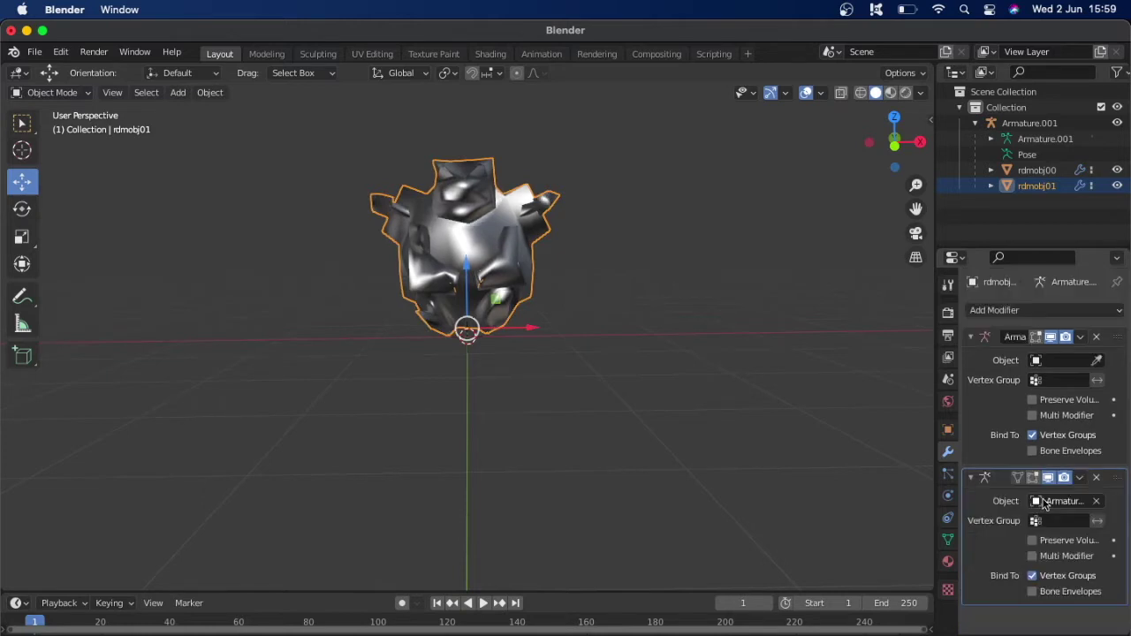
# Add a Decimate modifier to rdmobj00, then remove it so its geometry stays unchanged.
pyautogui.click(1085, 170)
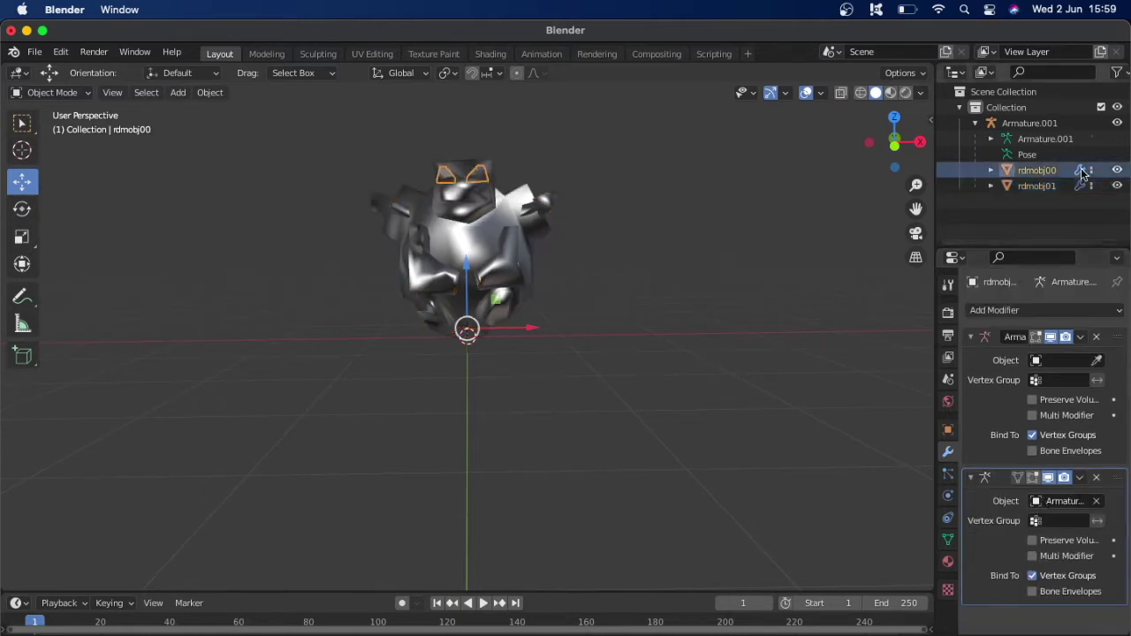
pyautogui.click(1027, 311)
pyautogui.click(843, 423)
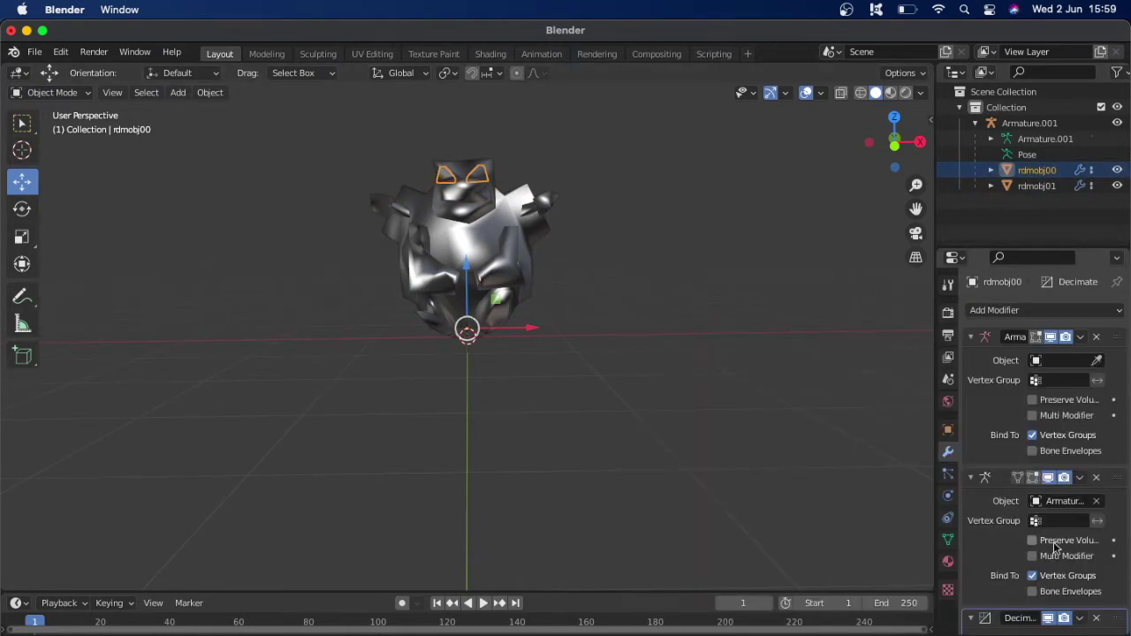
pyautogui.scroll(-3, 1058, 552)
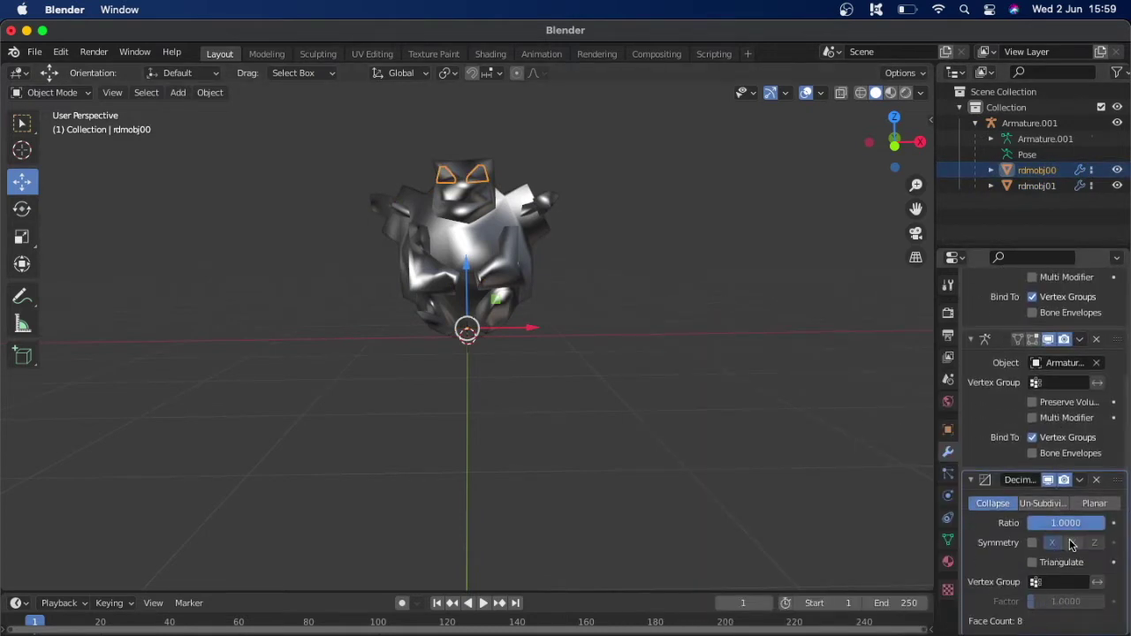
pyautogui.click(1096, 482)
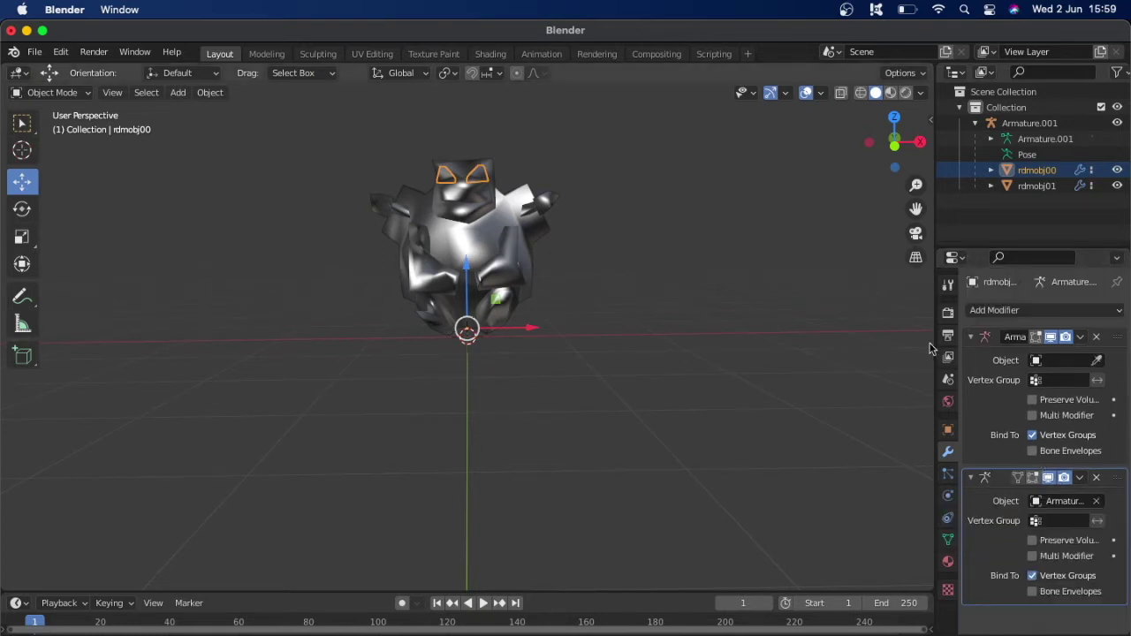
# Export the scene as FBX to Downloads, overwriting blastoise kart lod.fbx.
pyautogui.click(37, 55)
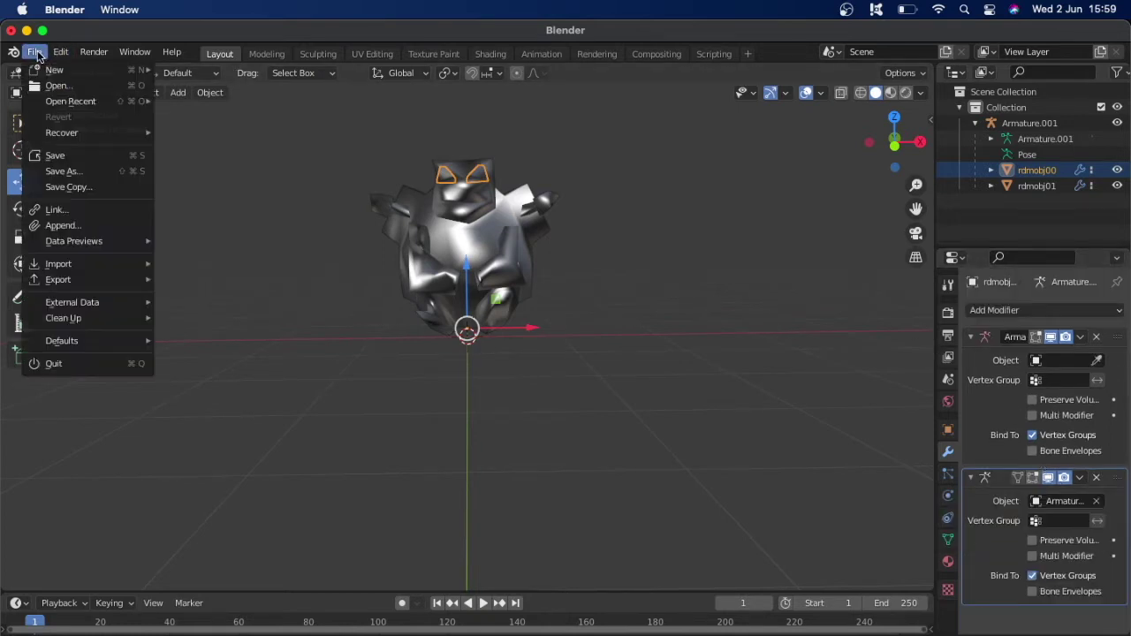
pyautogui.moveTo(78, 281)
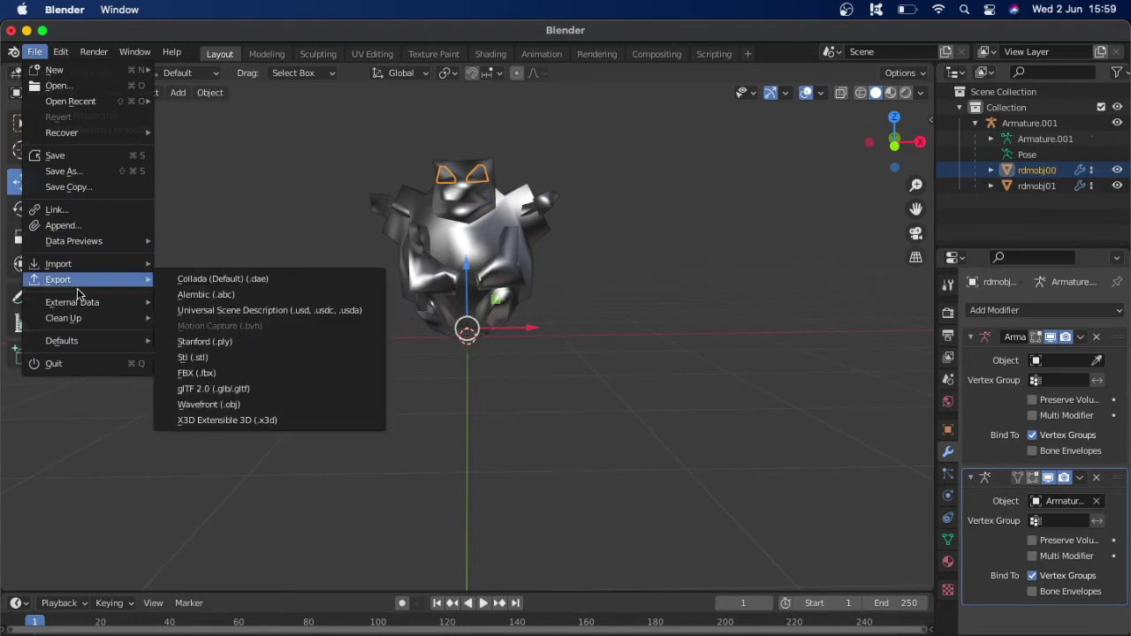
pyautogui.click(201, 373)
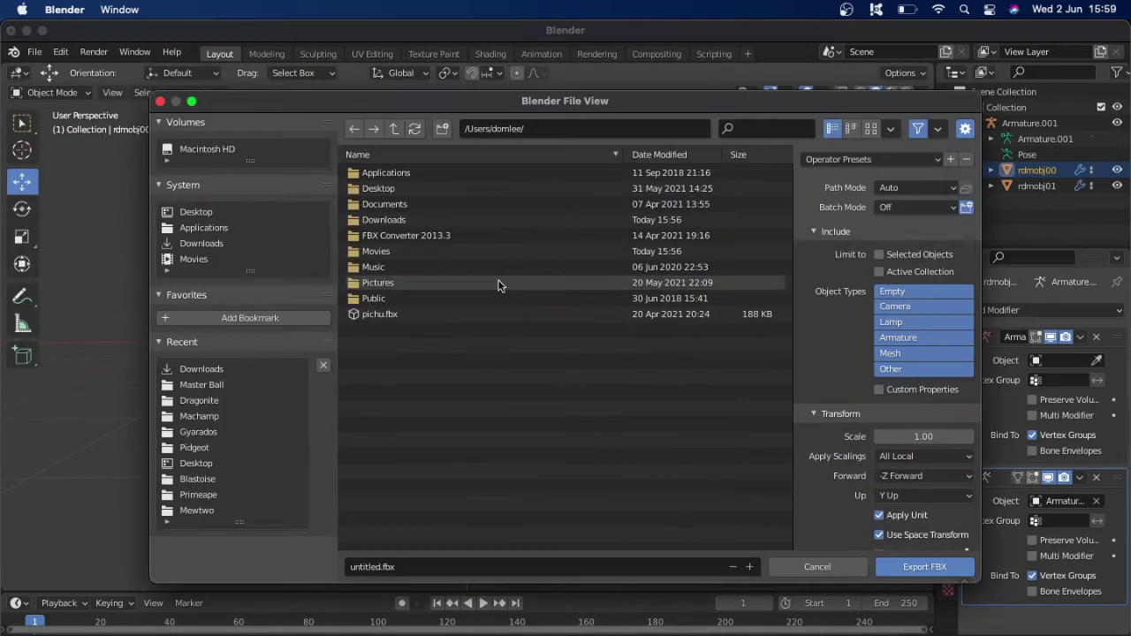
pyautogui.doubleClick(411, 221)
pyautogui.click(421, 378)
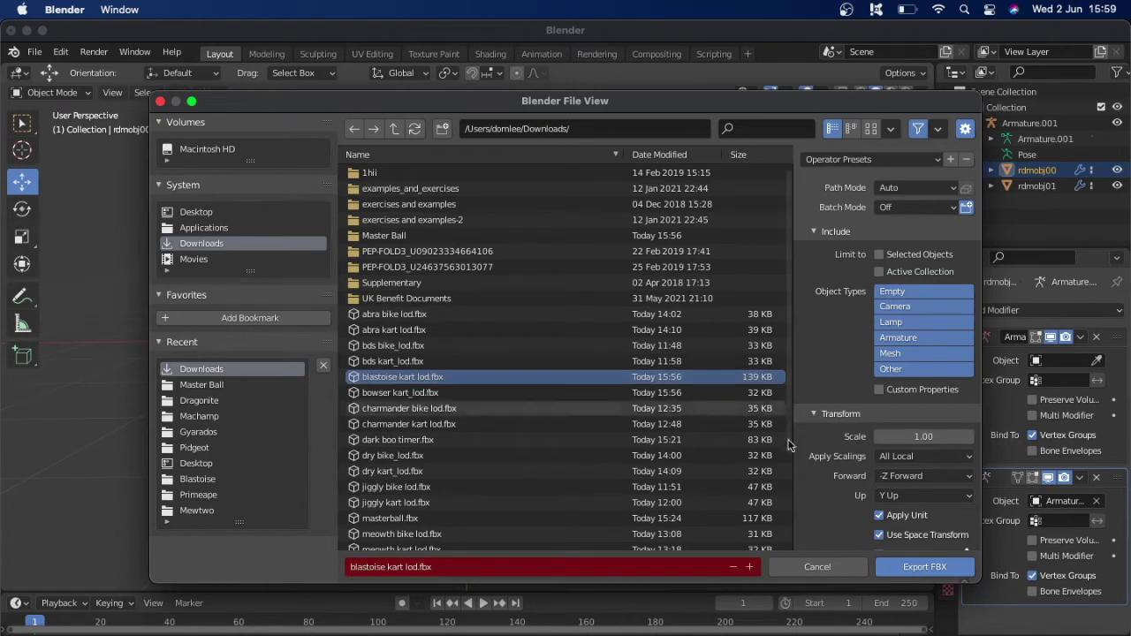
pyautogui.scroll(-3, 873, 530)
pyautogui.scroll(-3, 872, 530)
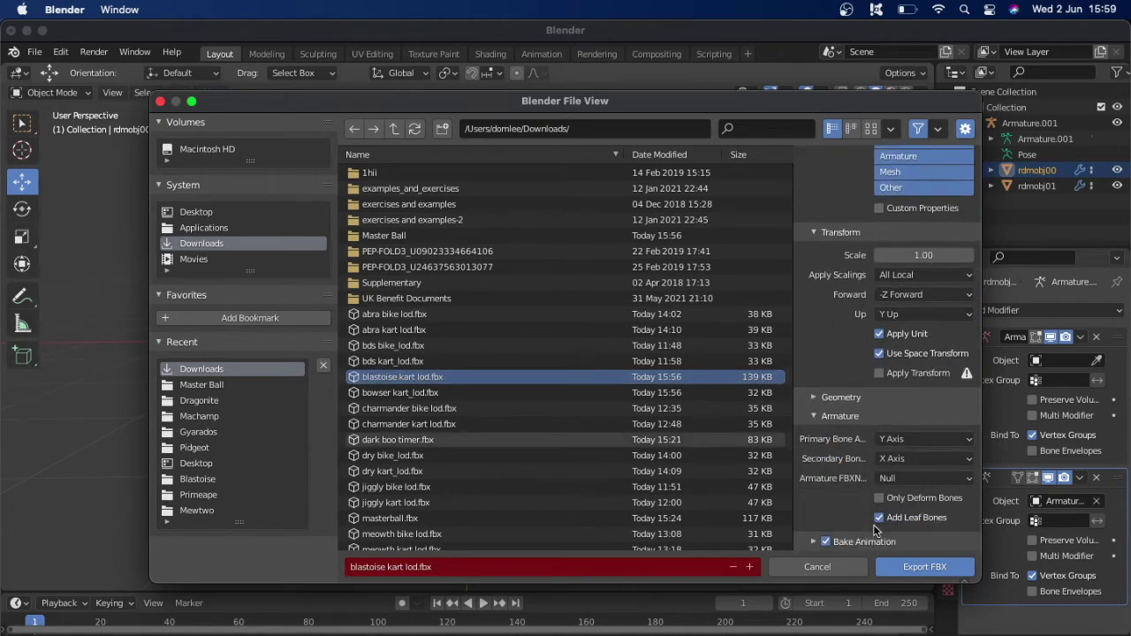
pyautogui.click(908, 566)
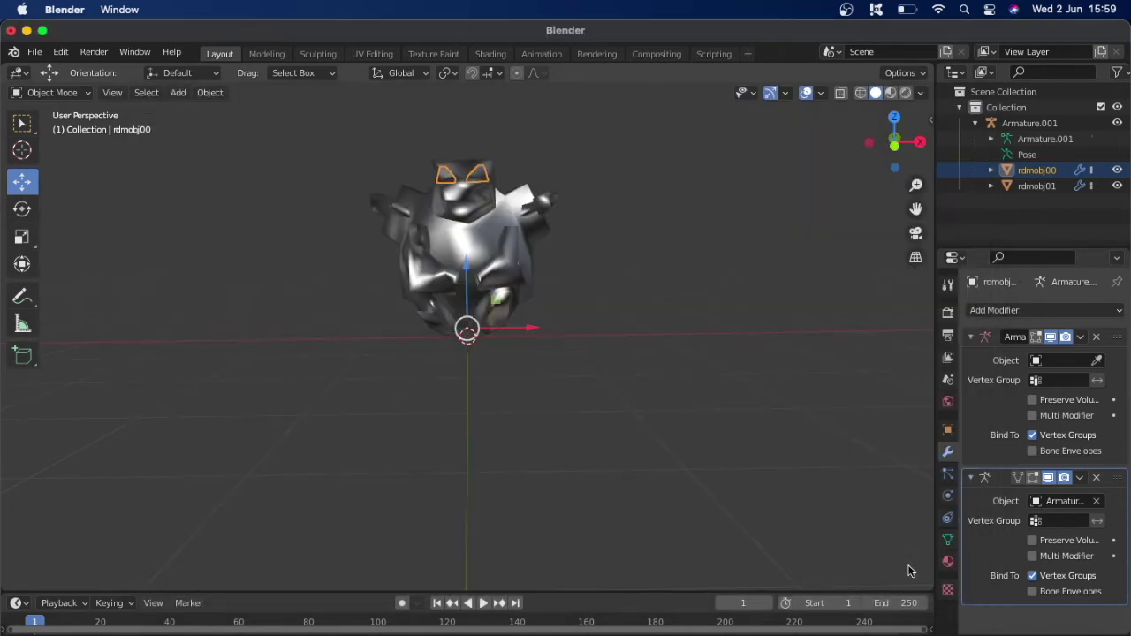
# Clear the FBX Converter's file list and add blastoise kart lod.fbx from Downloads as the source.
pyautogui.click(1034, 629)
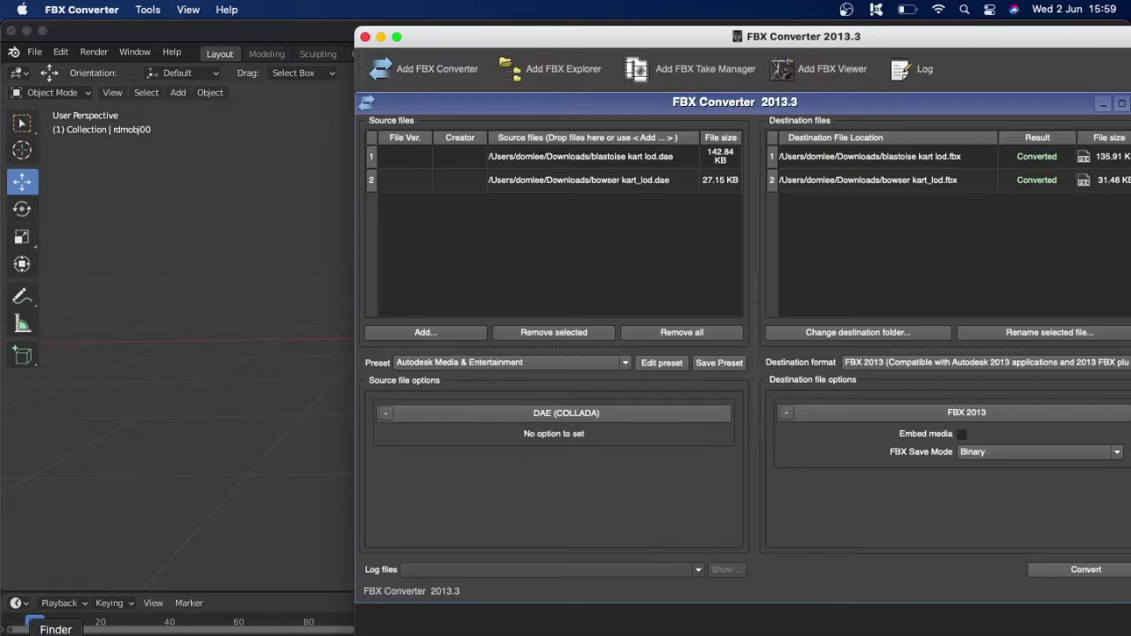
pyautogui.click(56, 631)
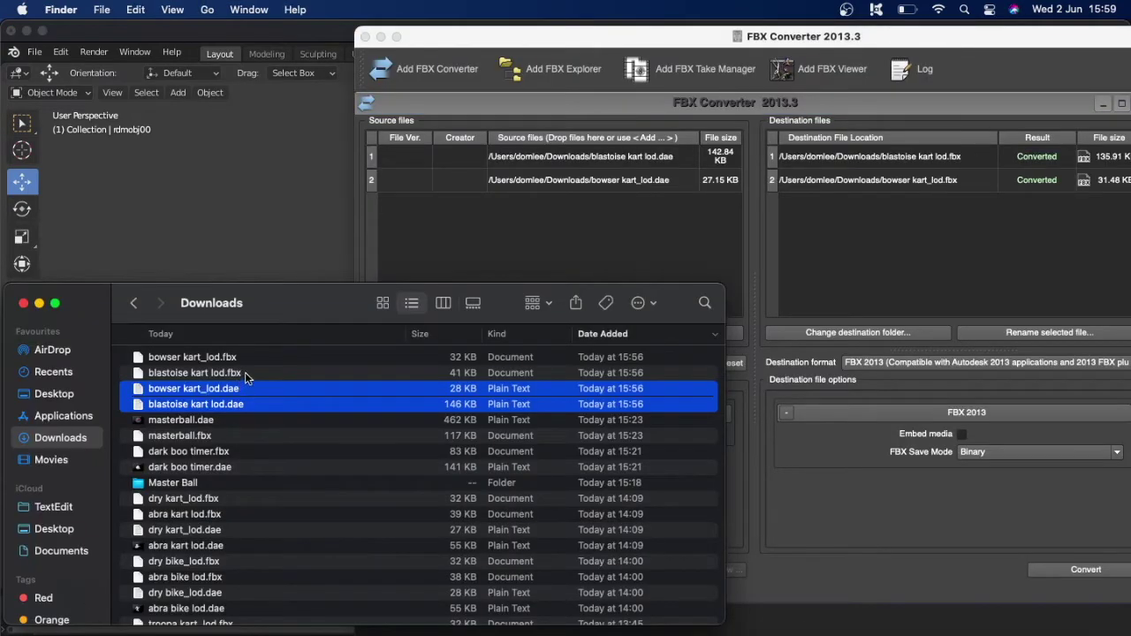
pyautogui.click(560, 222)
pyautogui.click(665, 332)
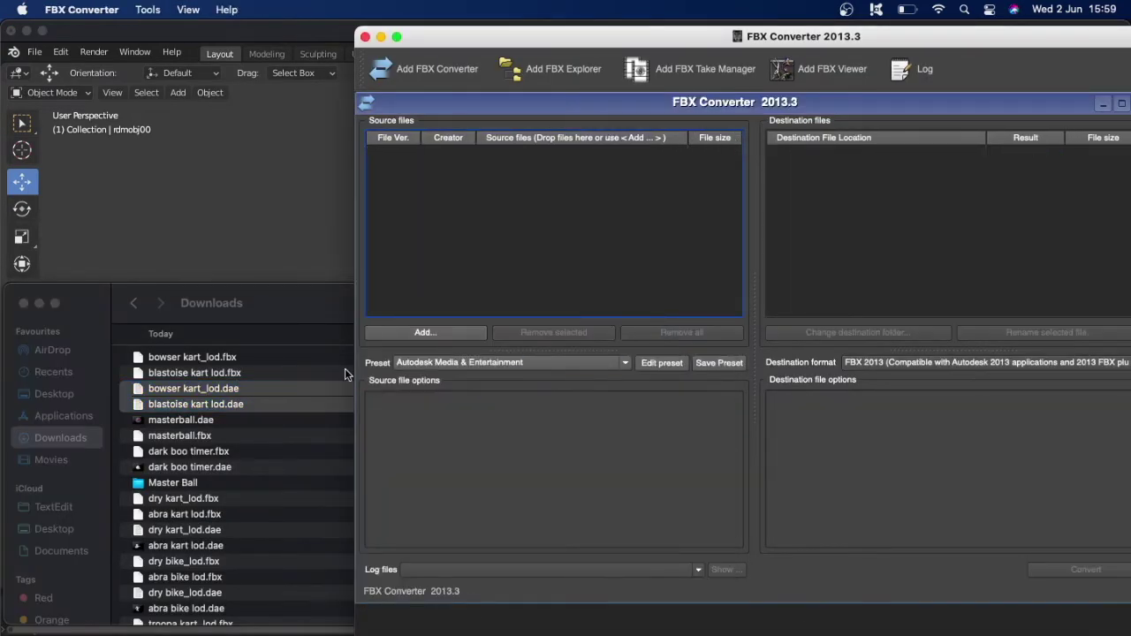
pyautogui.click(239, 375)
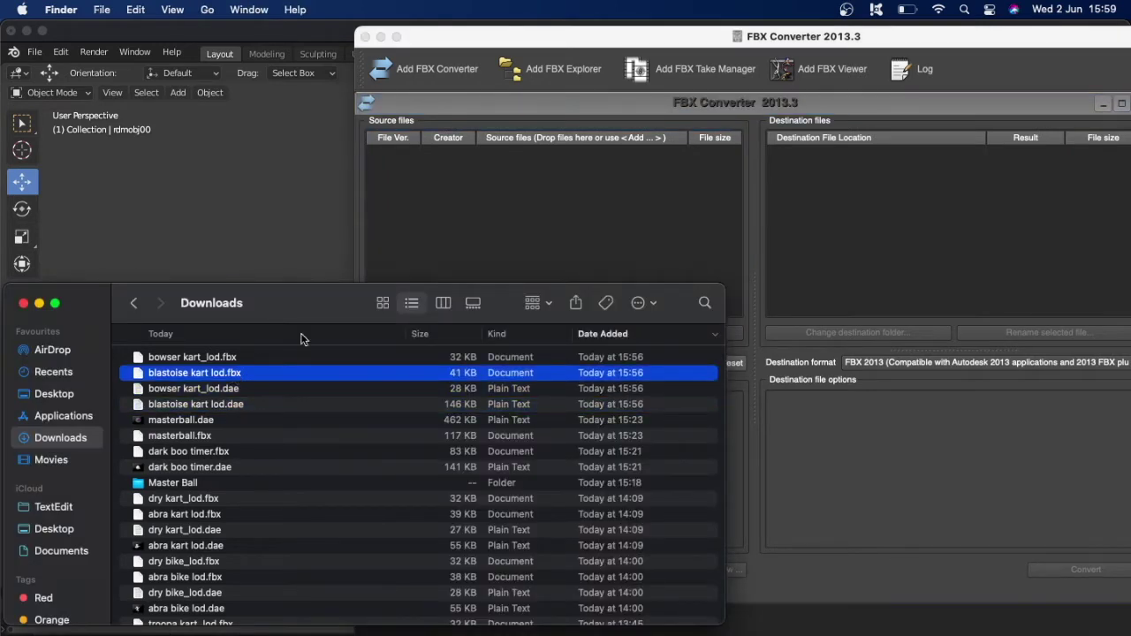
pyautogui.moveTo(300, 338); pyautogui.dragTo(550, 234)
# Convert it to DAE Collada, overwriting the existing blastoise kart lod.dae.
pyautogui.click(869, 369)
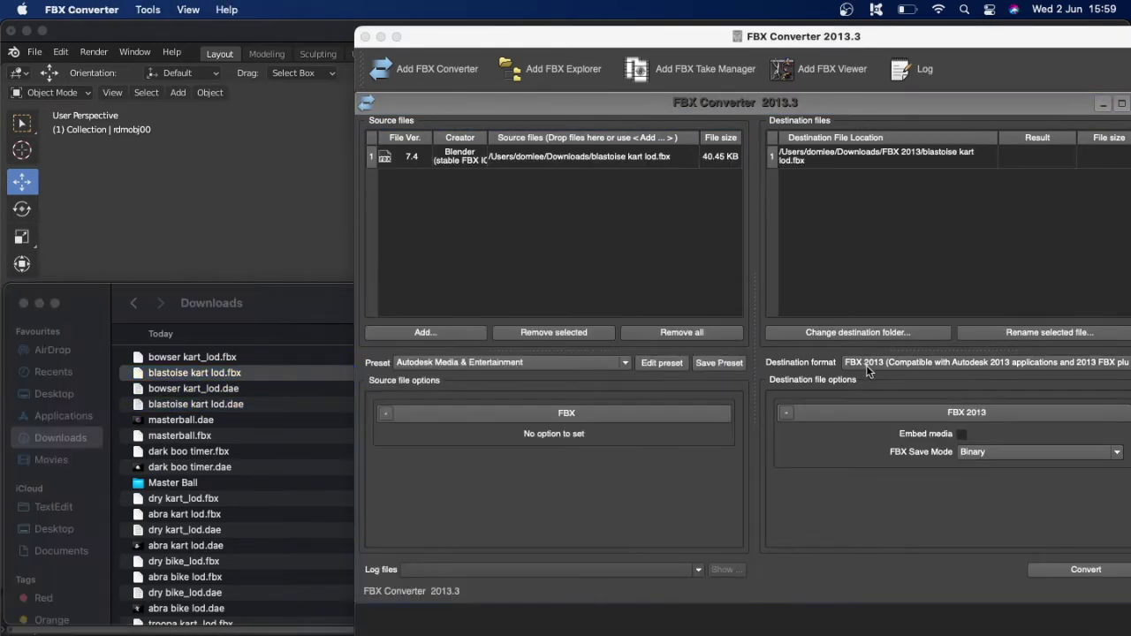
pyautogui.click(869, 369)
pyautogui.click(865, 451)
pyautogui.click(1057, 570)
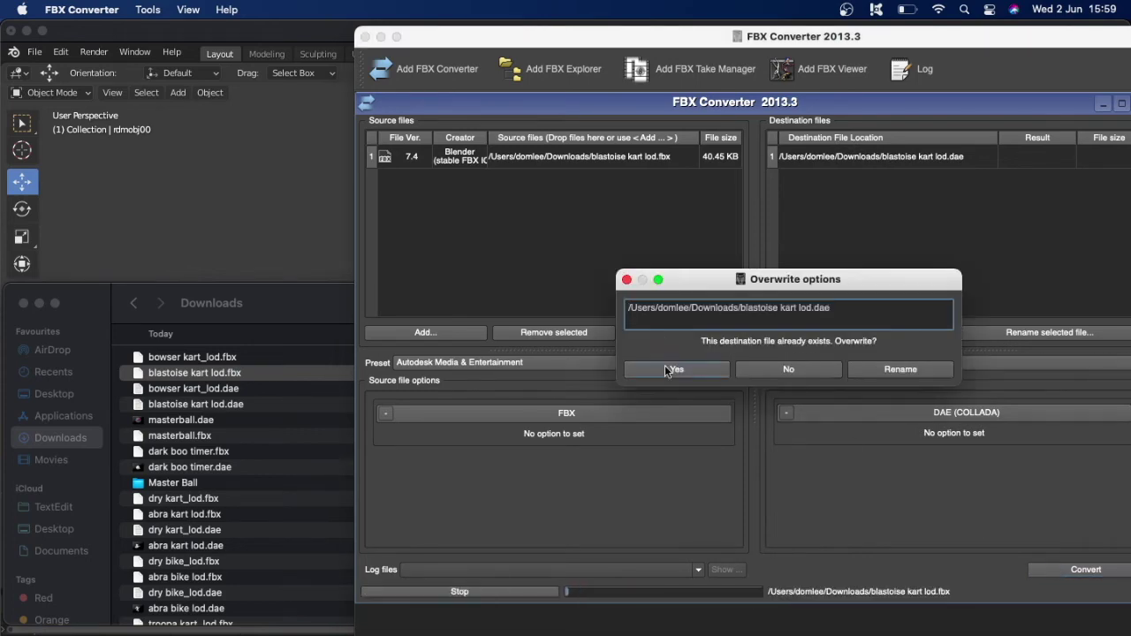
pyautogui.click(668, 370)
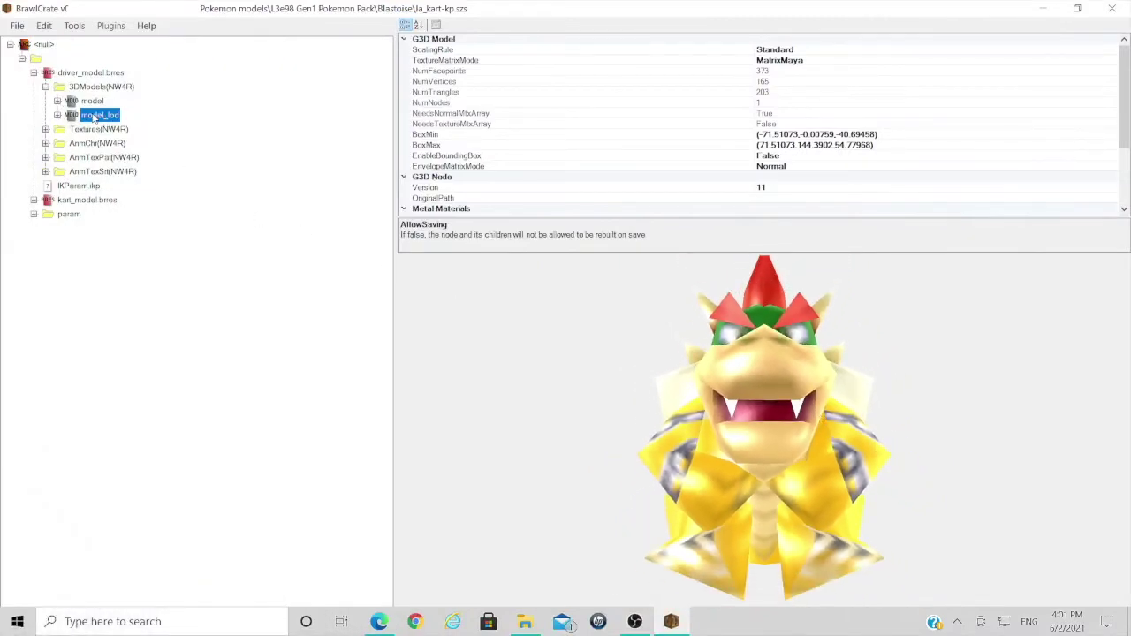
# Replace model_lod with blastoise kart lod.dae from Downloads, accepting the import settings.
pyautogui.rightClick(94, 116)
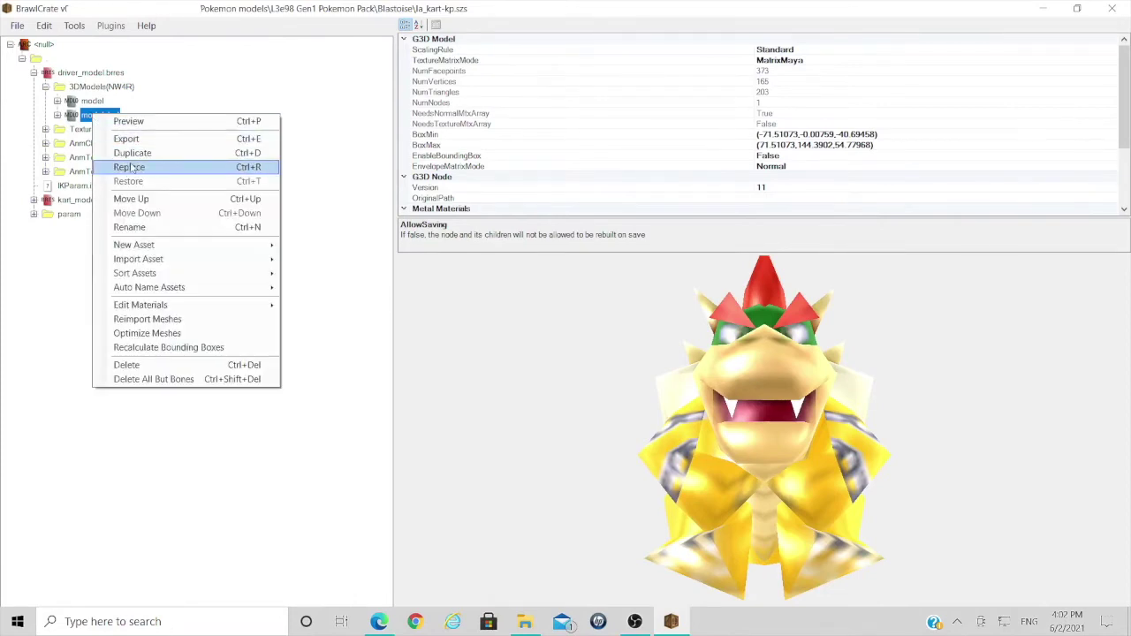
pyautogui.click(131, 168)
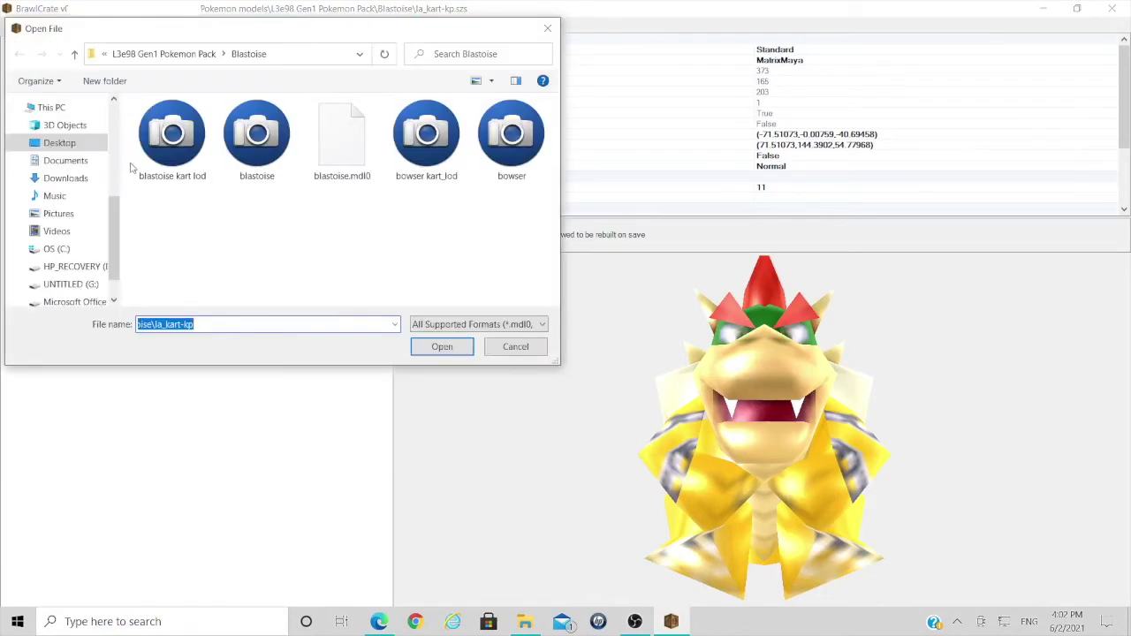
pyautogui.click(84, 181)
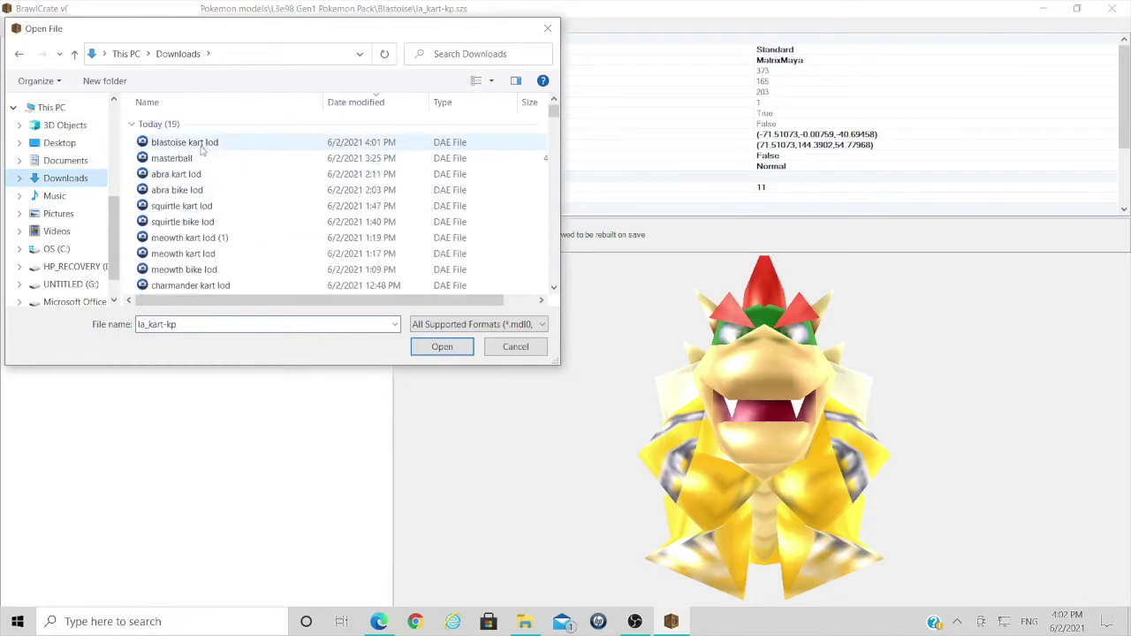
pyautogui.doubleClick(199, 145)
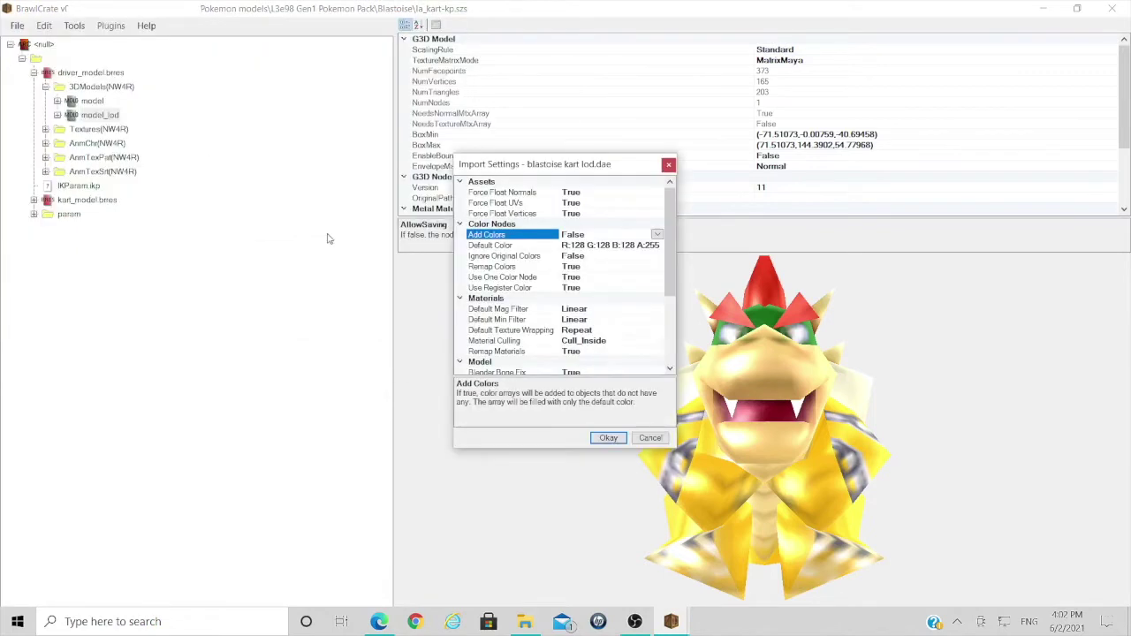
pyautogui.scroll(-4, 600, 312)
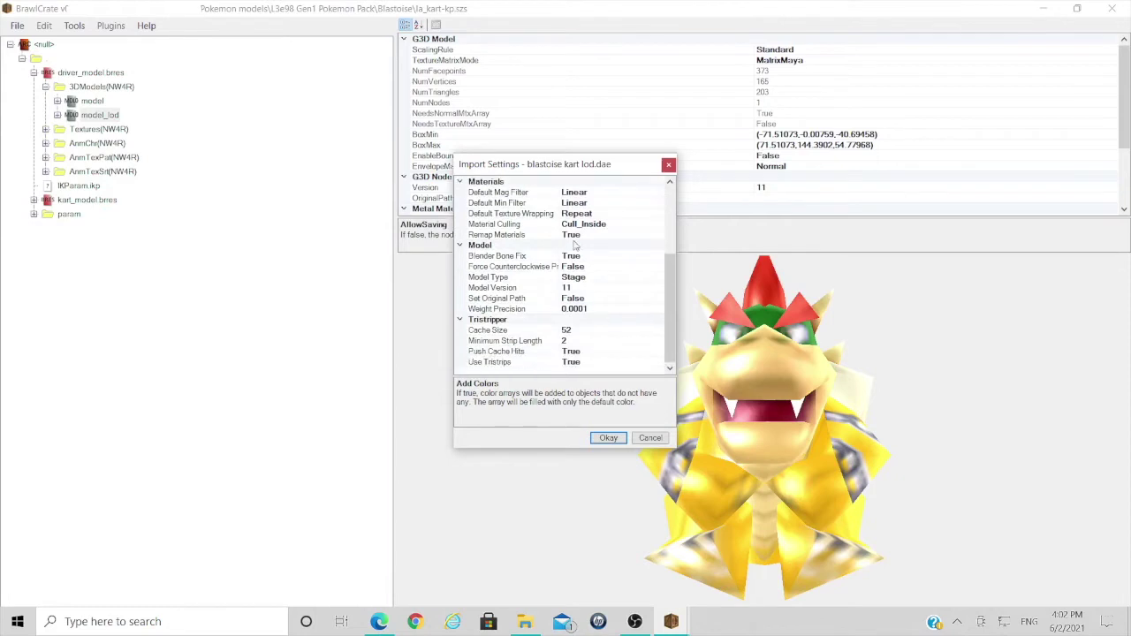
pyautogui.click(609, 439)
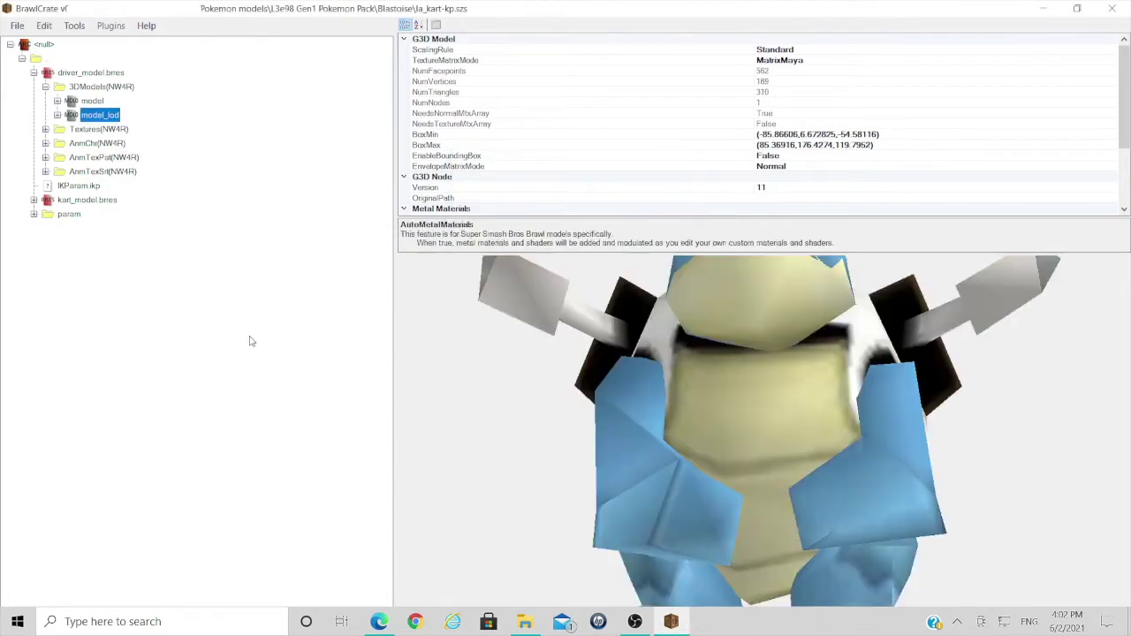
pyautogui.scroll(-6, 741, 404)
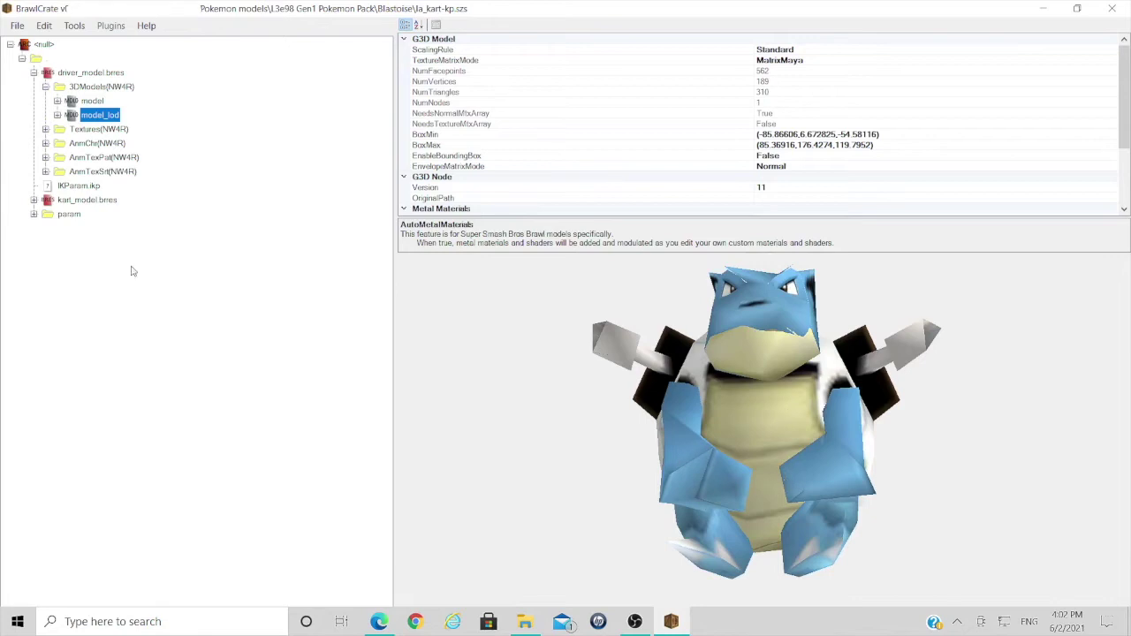
# Add two new texture references each to the KamexDh and KamexEyeDh materials.
pyautogui.doubleClick(98, 119)
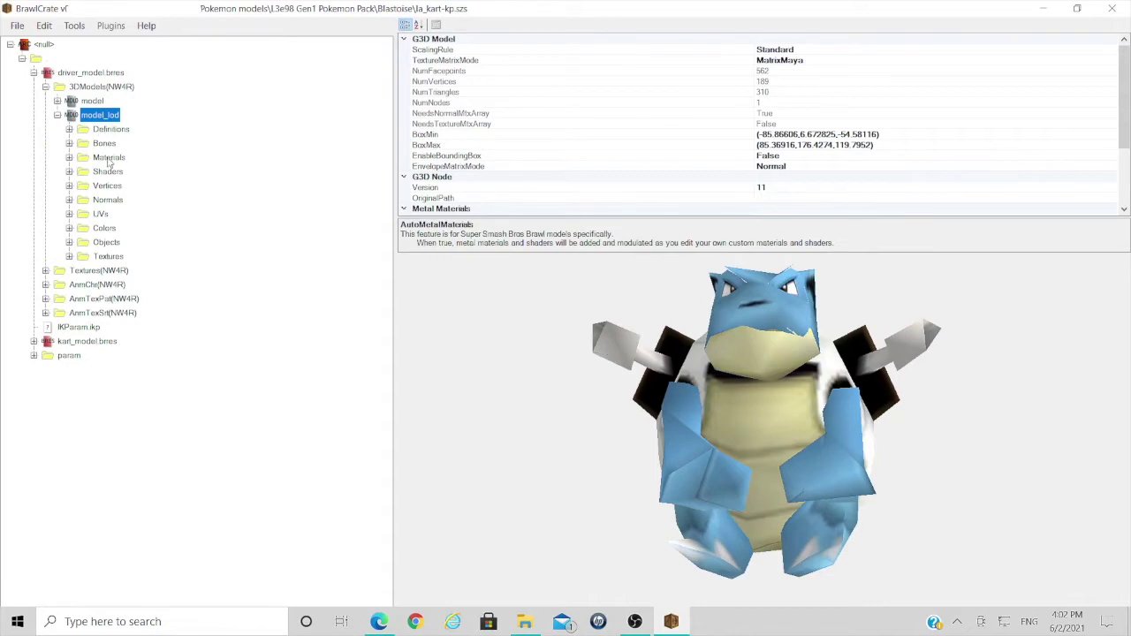
pyautogui.doubleClick(109, 159)
pyautogui.doubleClick(122, 172)
pyautogui.doubleClick(121, 200)
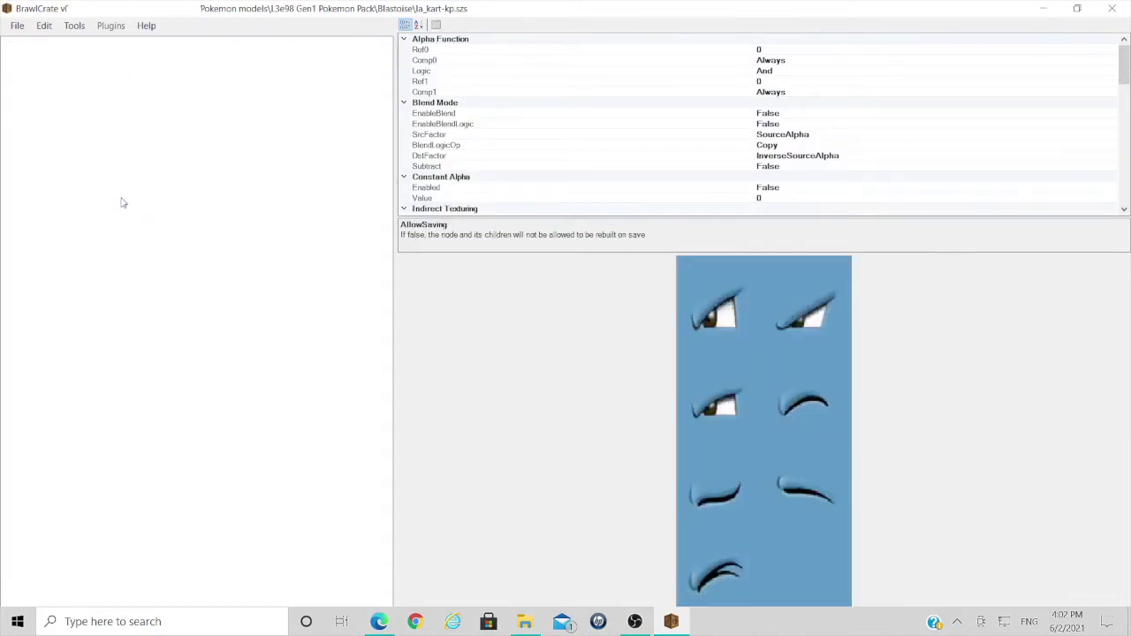
pyautogui.rightClick(125, 172)
pyautogui.click(159, 270)
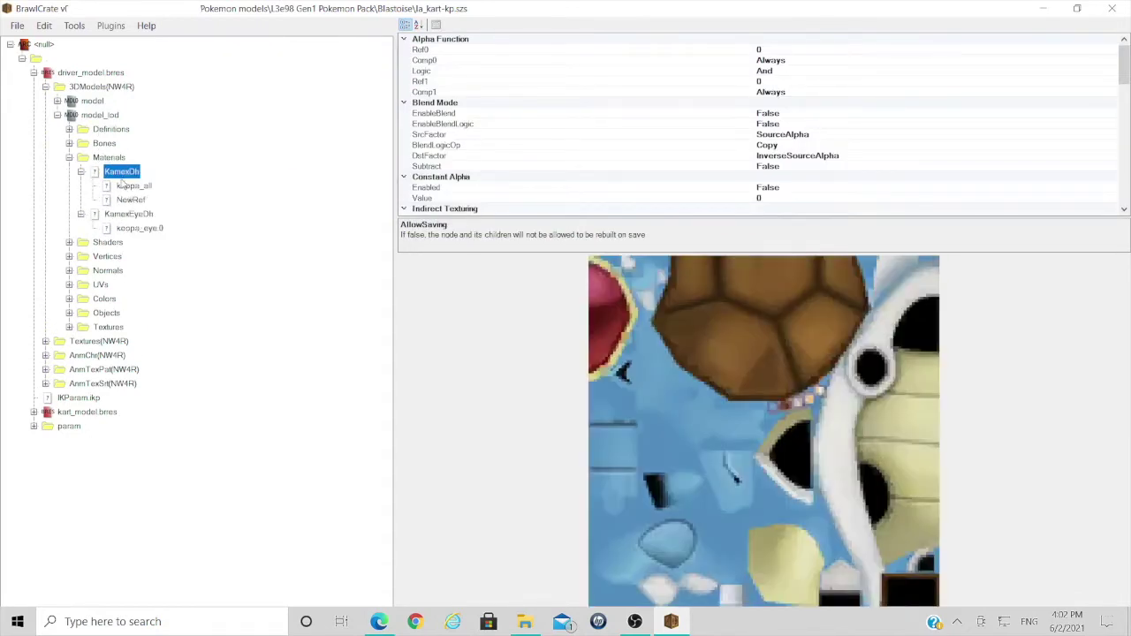
pyautogui.rightClick(122, 174)
pyautogui.click(162, 274)
pyautogui.rightClick(124, 229)
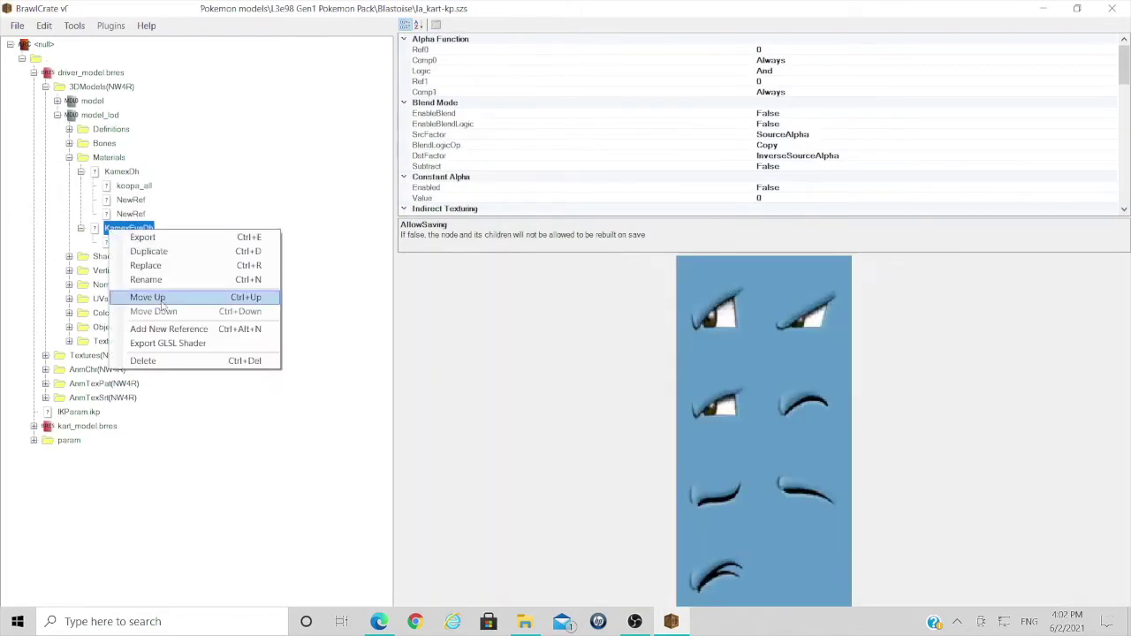
pyautogui.click(167, 329)
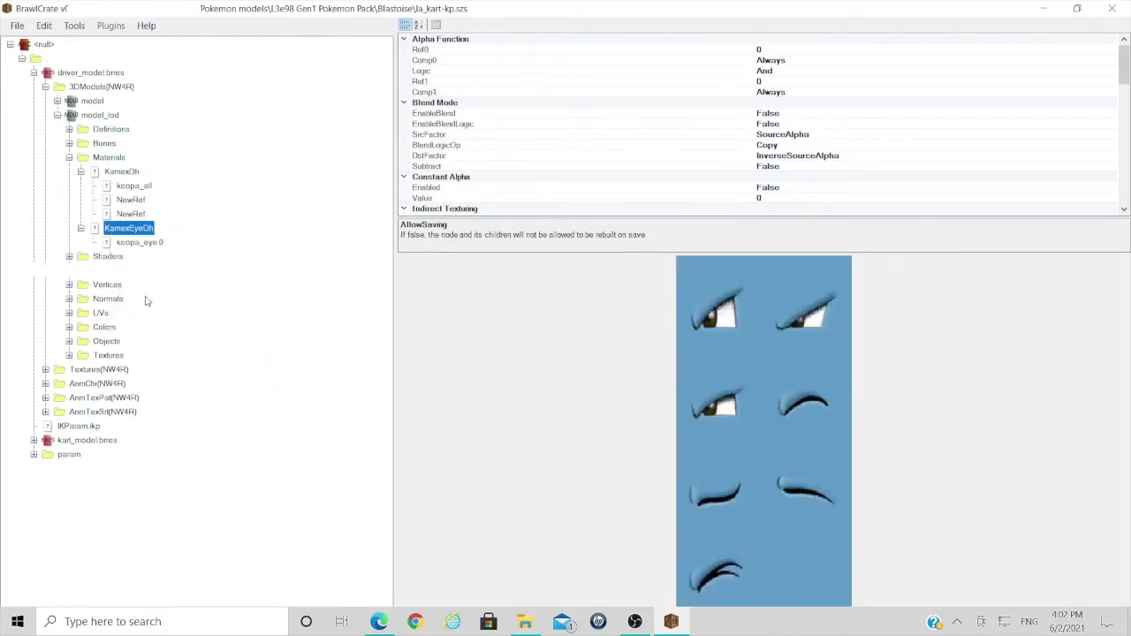
pyautogui.rightClick(127, 228)
pyautogui.click(179, 329)
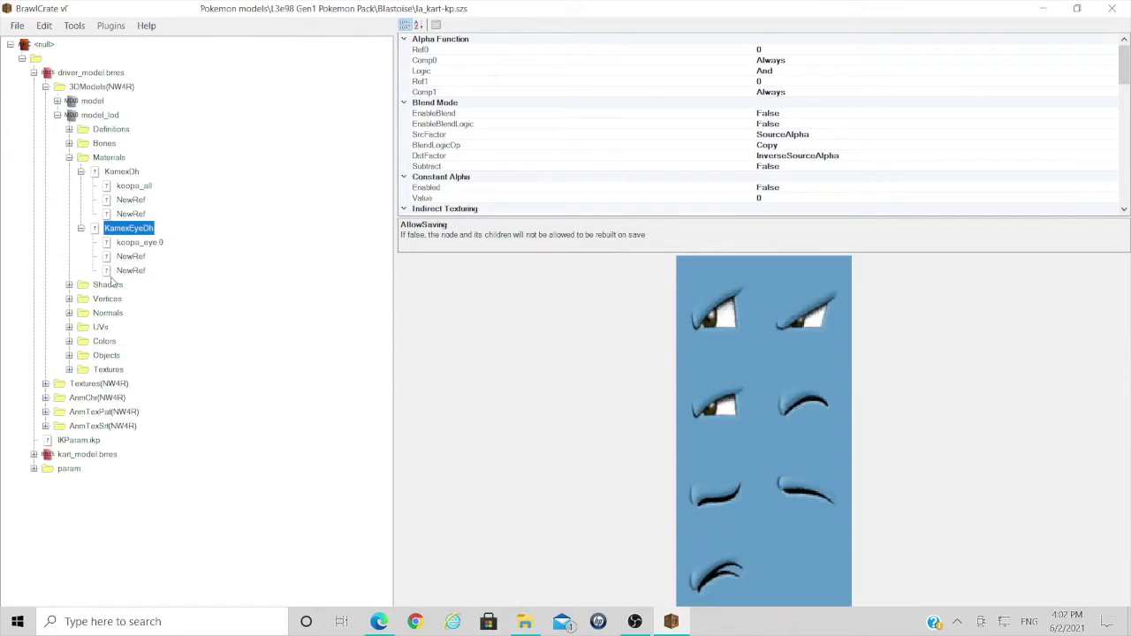
pyautogui.click(131, 271)
# Replace Shader 0 with Shader_0.mdl0shade from the Pokemon models folder.
pyautogui.doubleClick(107, 284)
pyautogui.rightClick(119, 300)
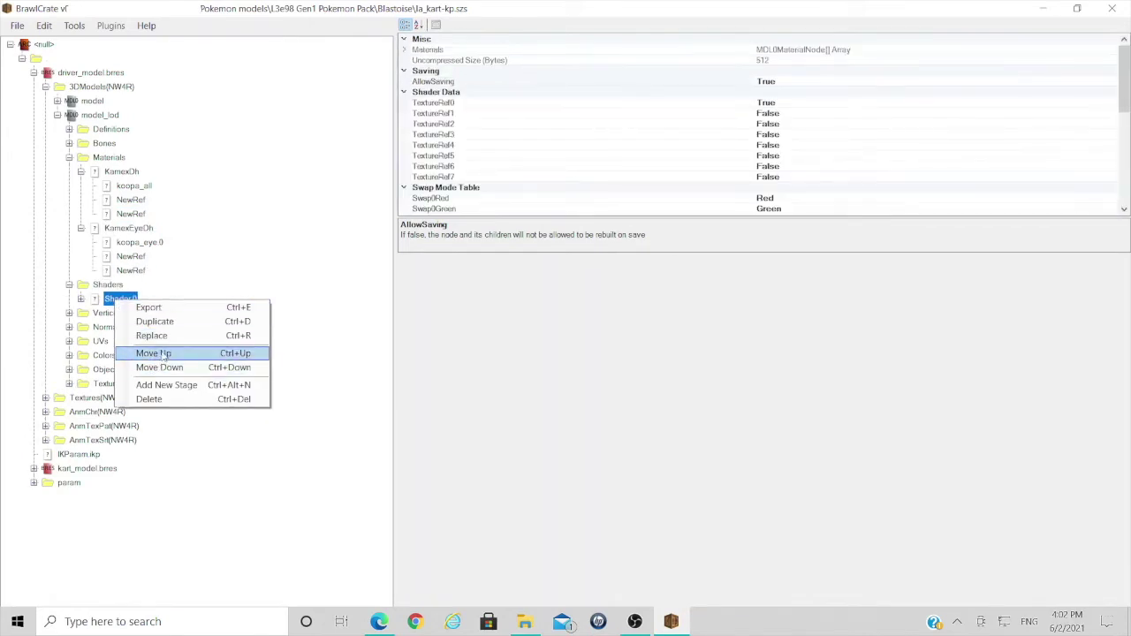
pyautogui.click(146, 324)
pyautogui.scroll(3, 62, 194)
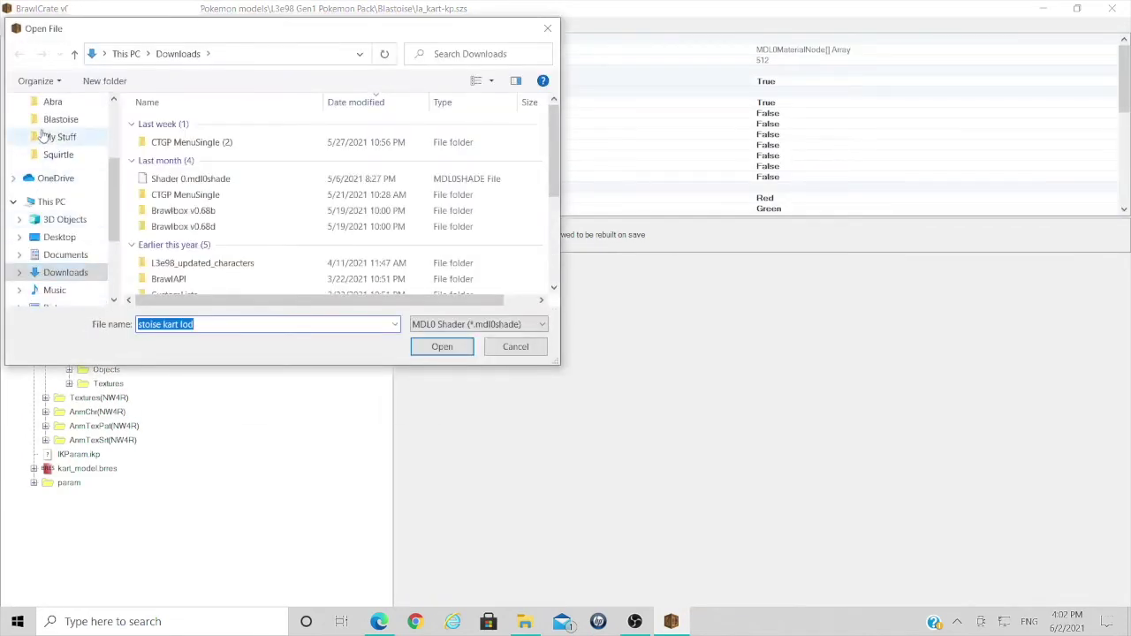
pyautogui.click(73, 140)
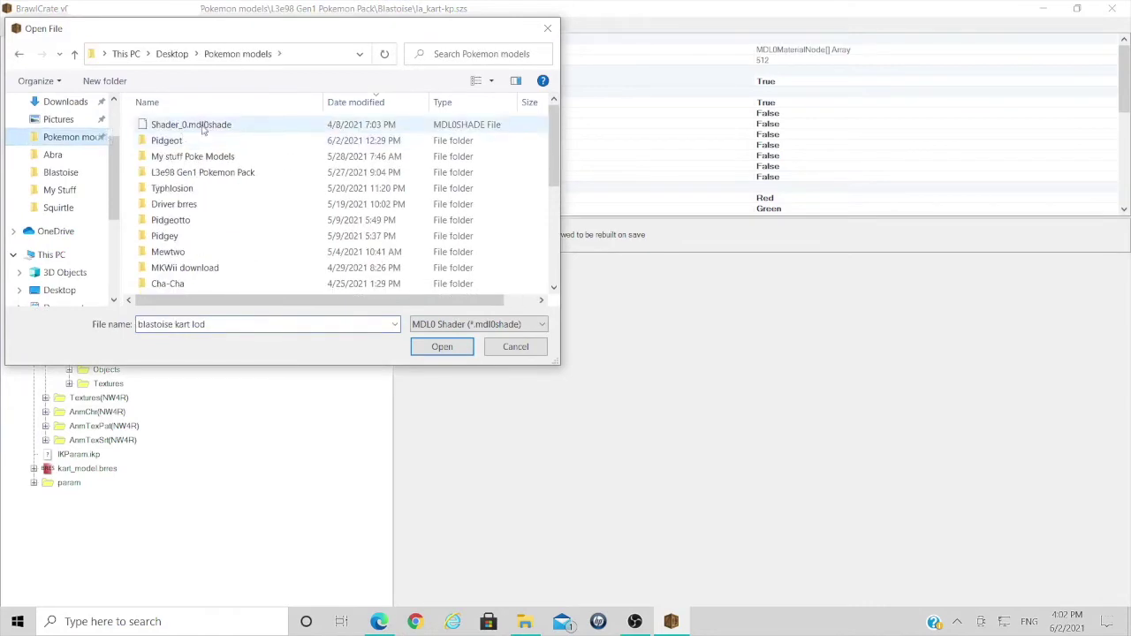
pyautogui.doubleClick(203, 125)
# Rename the new NewRef texture references to Im_0 and Im_1.
pyautogui.rightClick(131, 201)
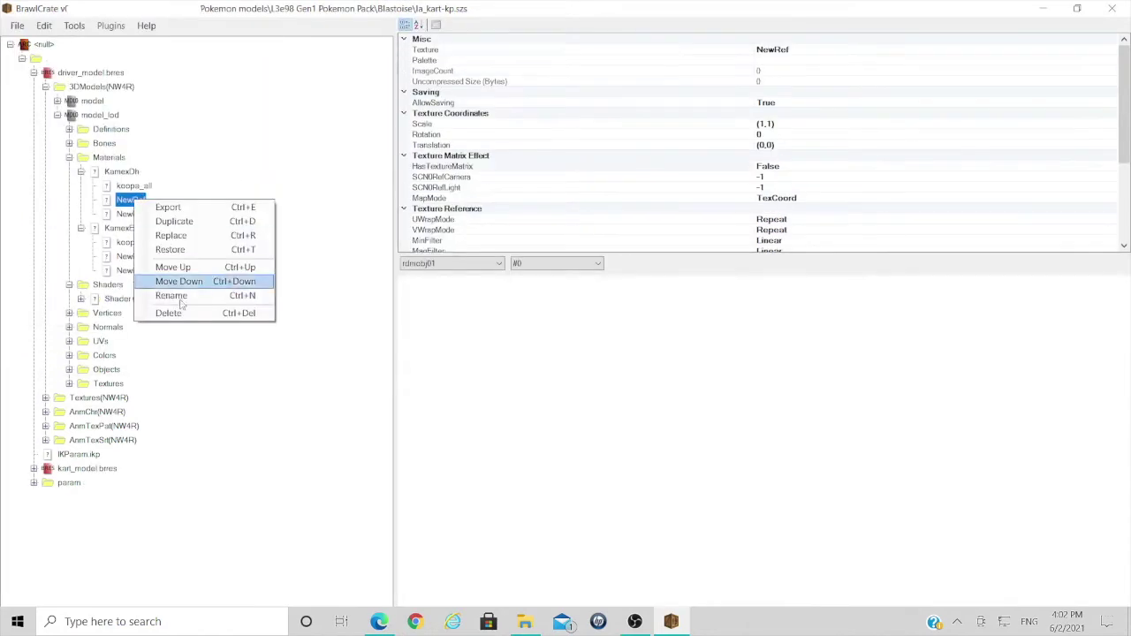
pyautogui.click(181, 297)
pyautogui.write('Im')
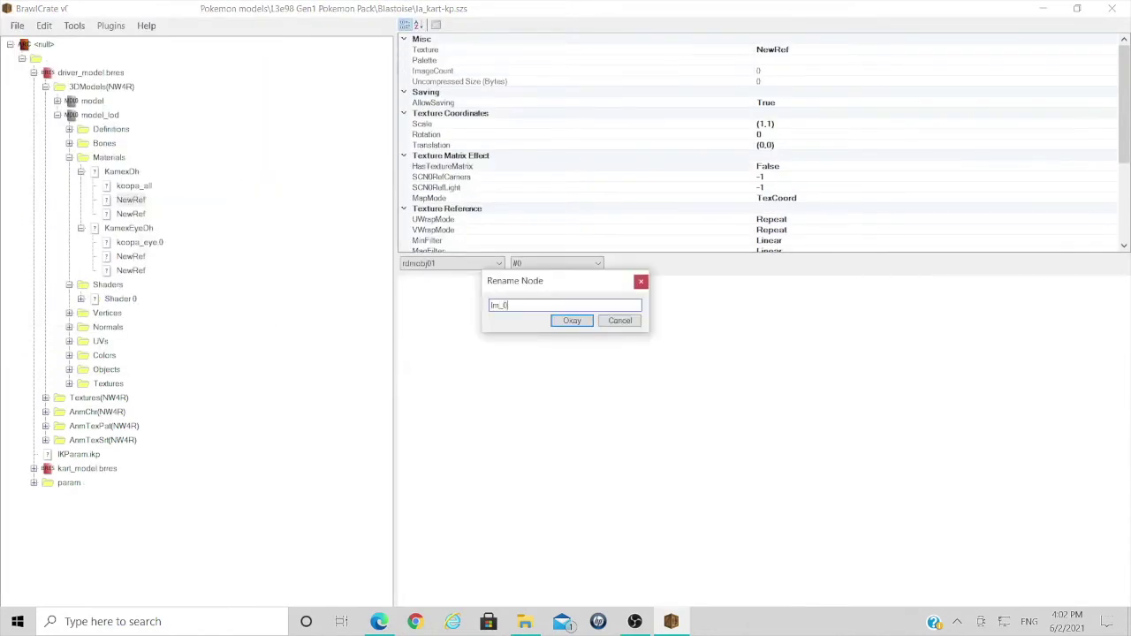
pyautogui.write('_0')
pyautogui.click(572, 320)
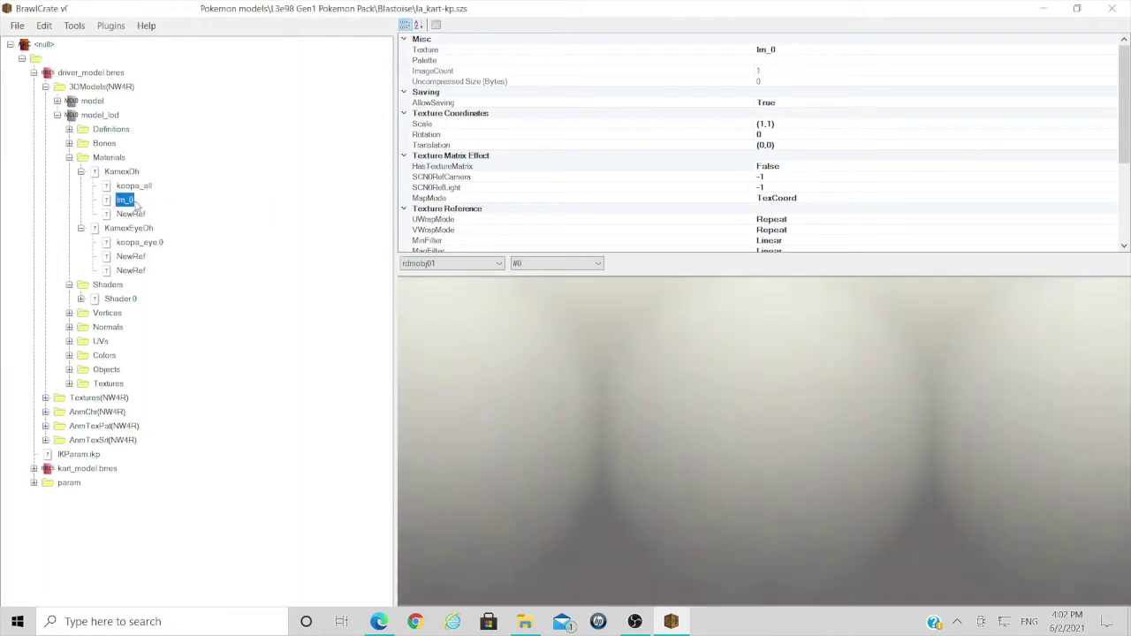
pyautogui.rightClick(131, 214)
pyautogui.click(174, 306)
pyautogui.write('Im_0')
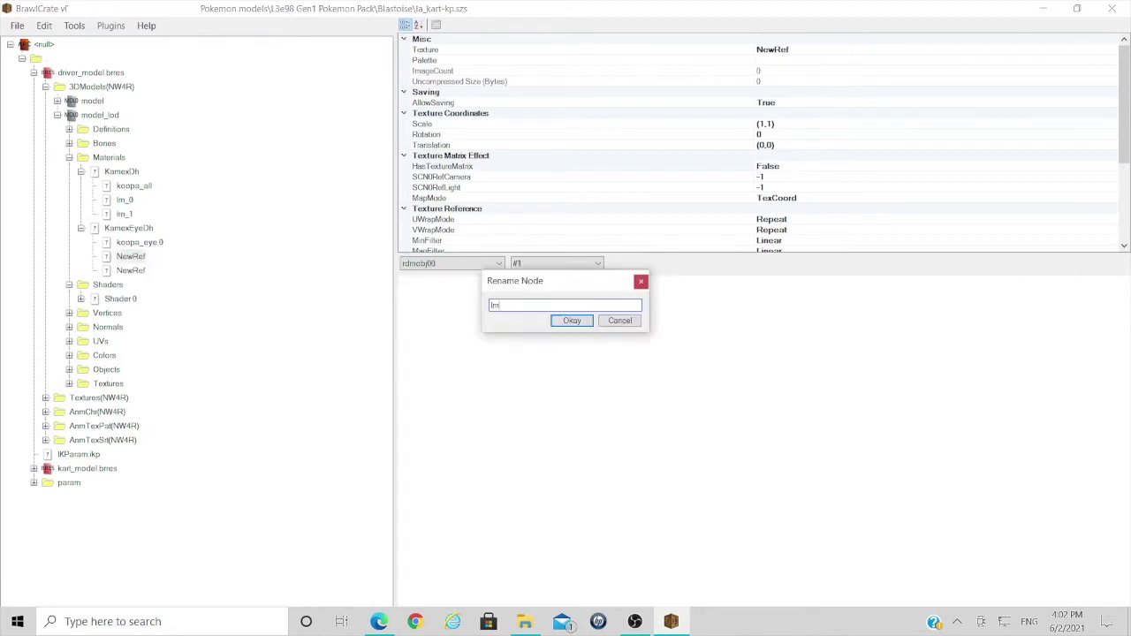
pyautogui.click(571, 320)
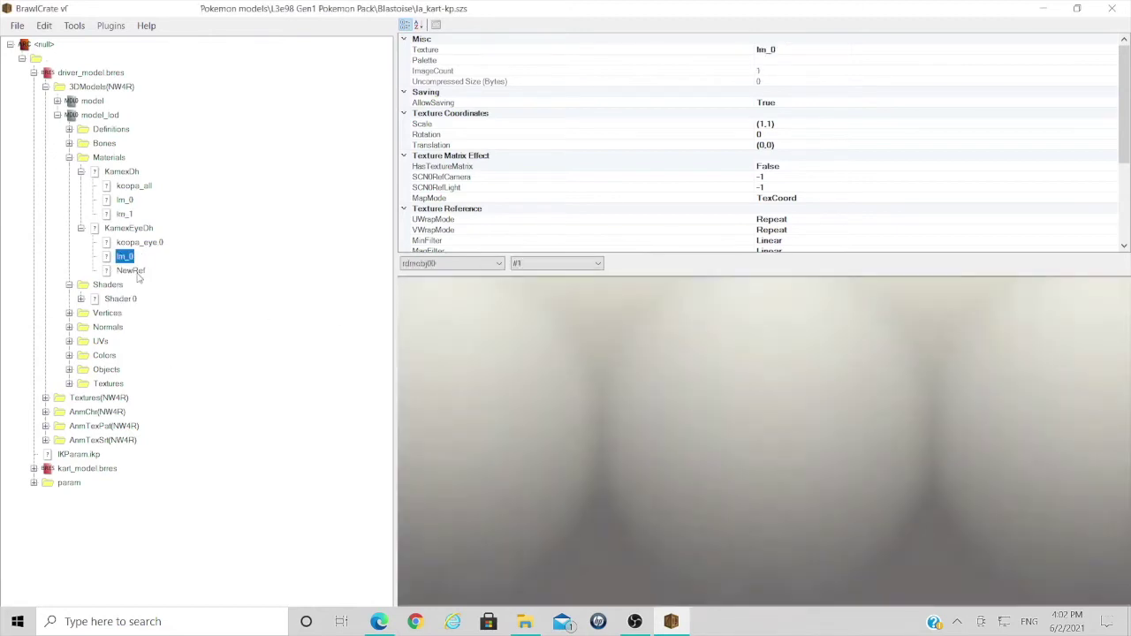
pyautogui.rightClick(134, 271)
pyautogui.click(164, 372)
pyautogui.write('I')
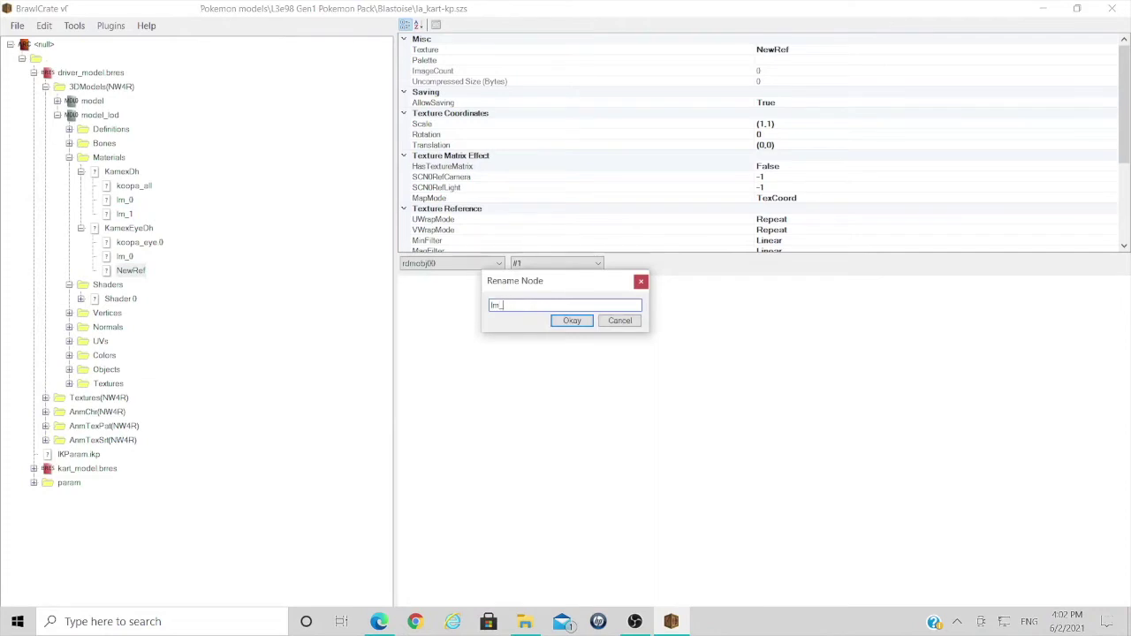
pyautogui.write('m_1')
pyautogui.click(571, 320)
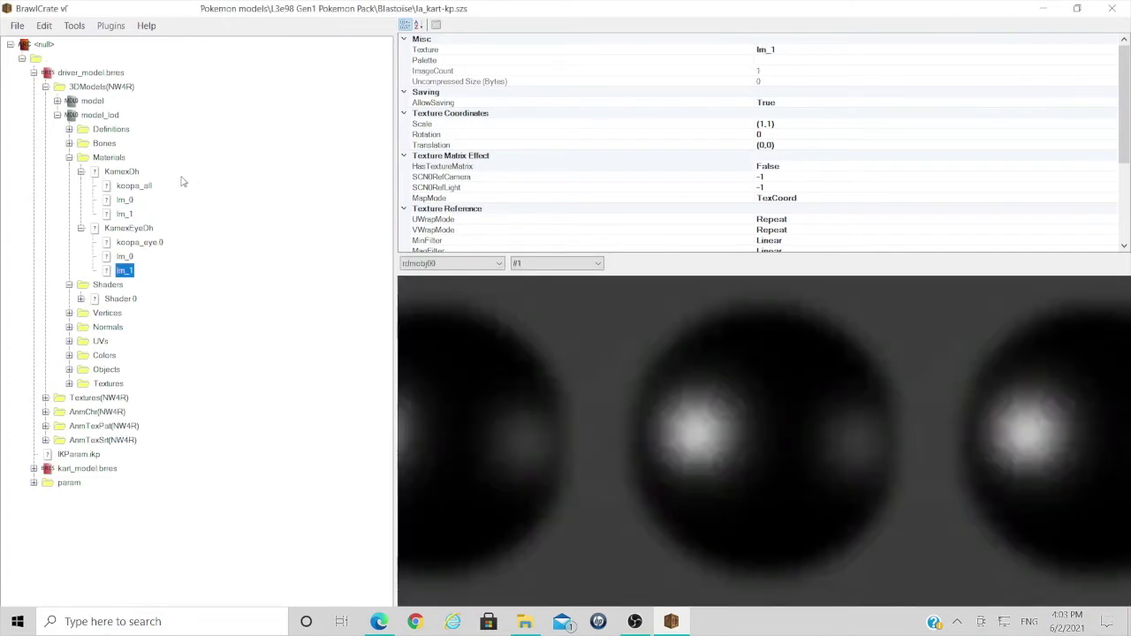
pyautogui.click(124, 199)
# Set KamexOh's Im_0 to EnvCamera mapping, Clamp U/V wrap, STQ projection, ABC1 input, normalized Normals coordinates.
pyautogui.scroll(-4, 838, 132)
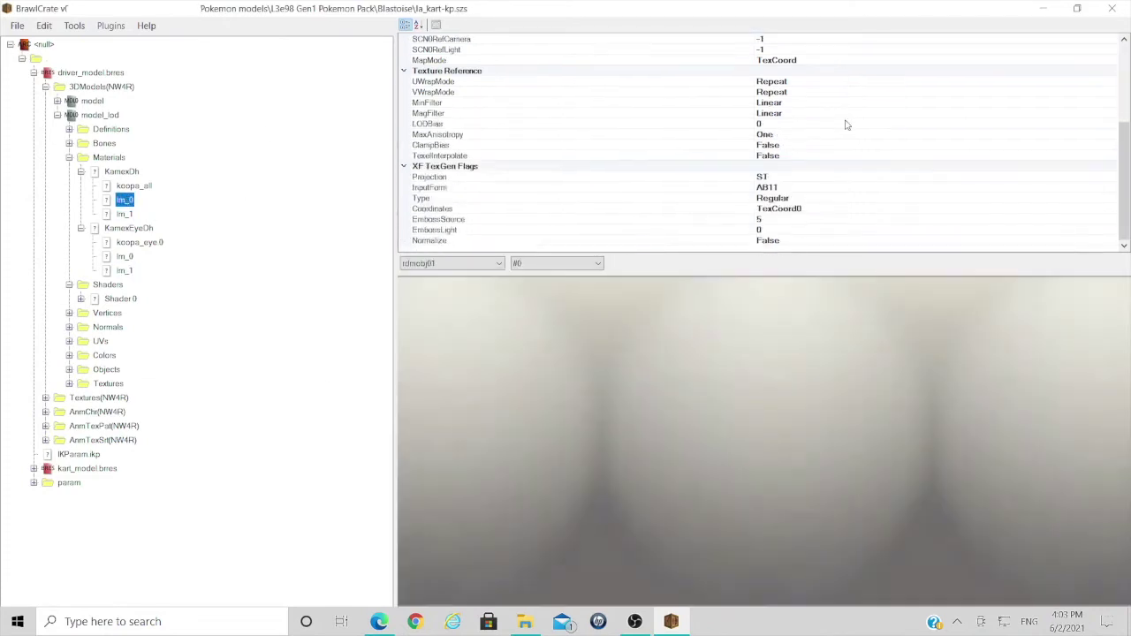
pyautogui.doubleClick(871, 62)
pyautogui.doubleClick(835, 81)
pyautogui.doubleClick(826, 81)
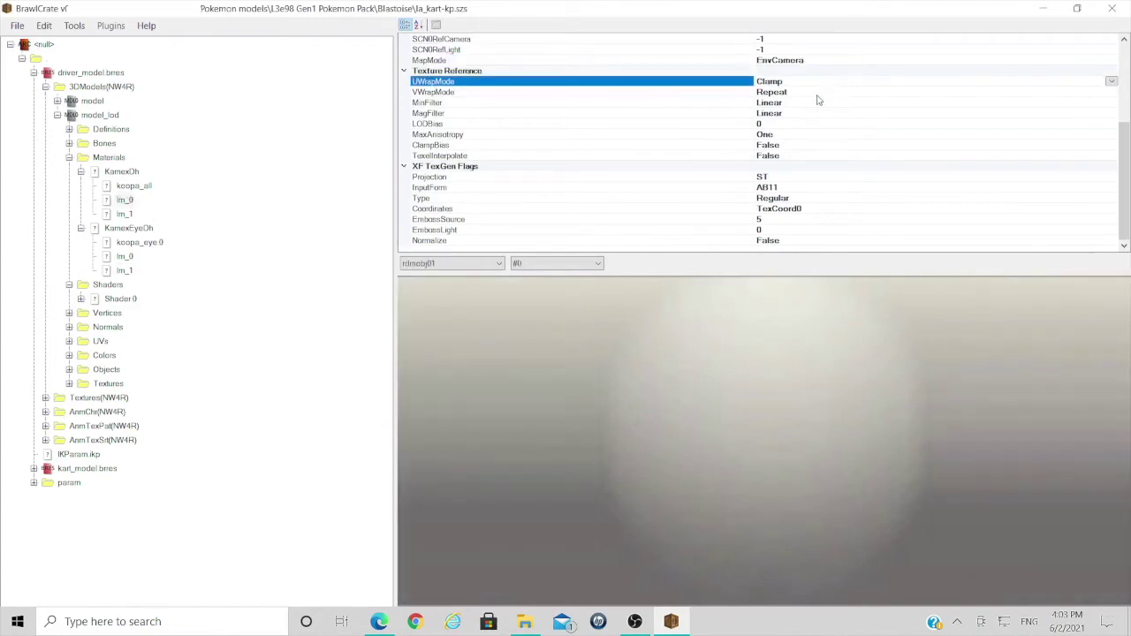
pyautogui.doubleClick(817, 92)
pyautogui.doubleClick(817, 92)
pyautogui.doubleClick(844, 177)
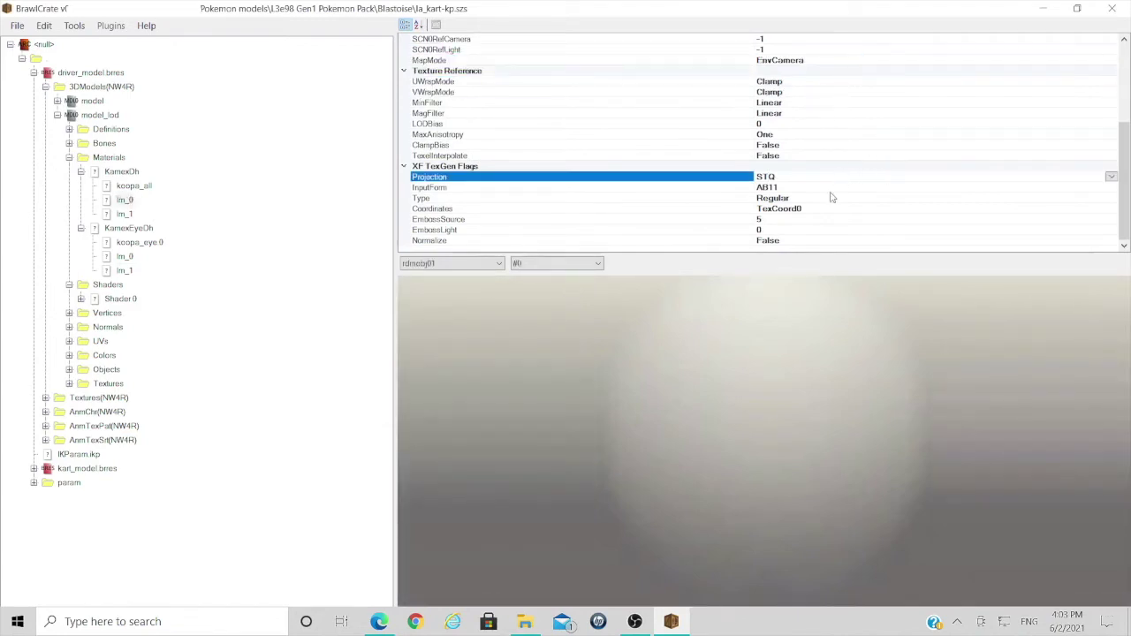
pyautogui.click(831, 189)
pyautogui.click(824, 210)
pyautogui.click(1110, 208)
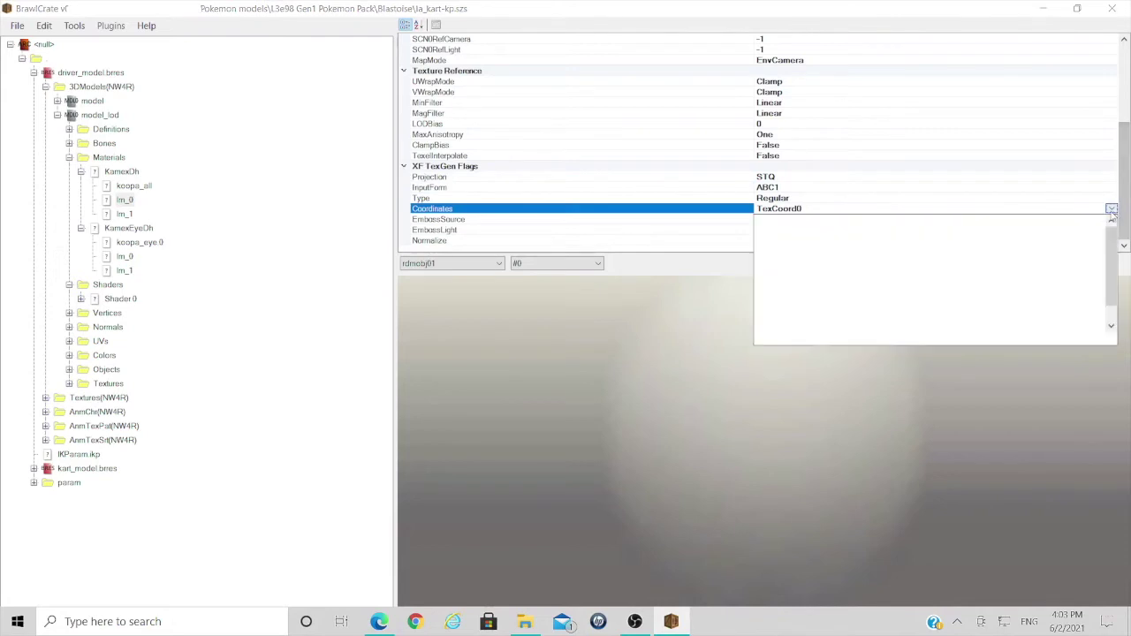
pyautogui.click(1007, 243)
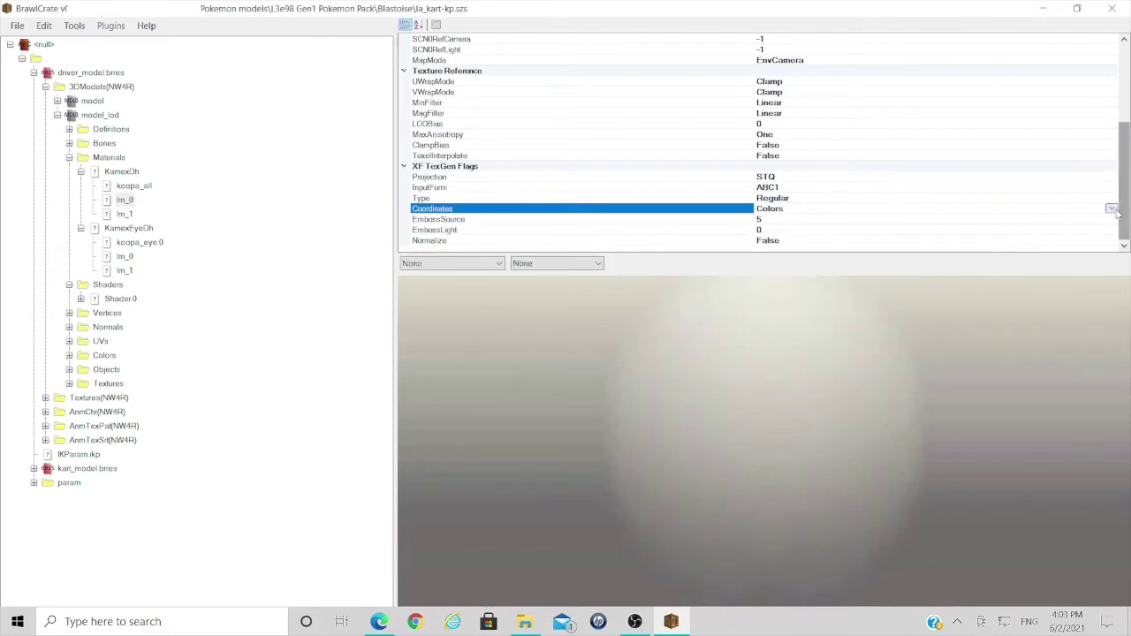
pyautogui.click(1111, 208)
pyautogui.click(1060, 228)
pyautogui.doubleClick(894, 242)
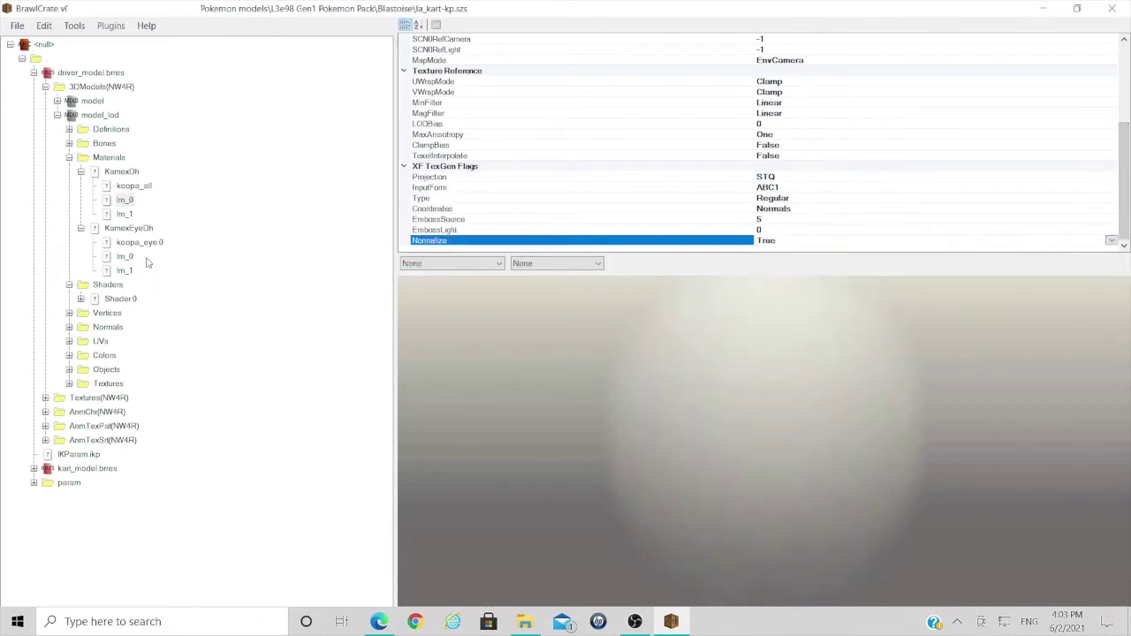
# Give KamexOh's Im_1 EnvCamera mapping, Clamp U/V wrap, STQ projection and ABC1 input form.
pyautogui.click(128, 216)
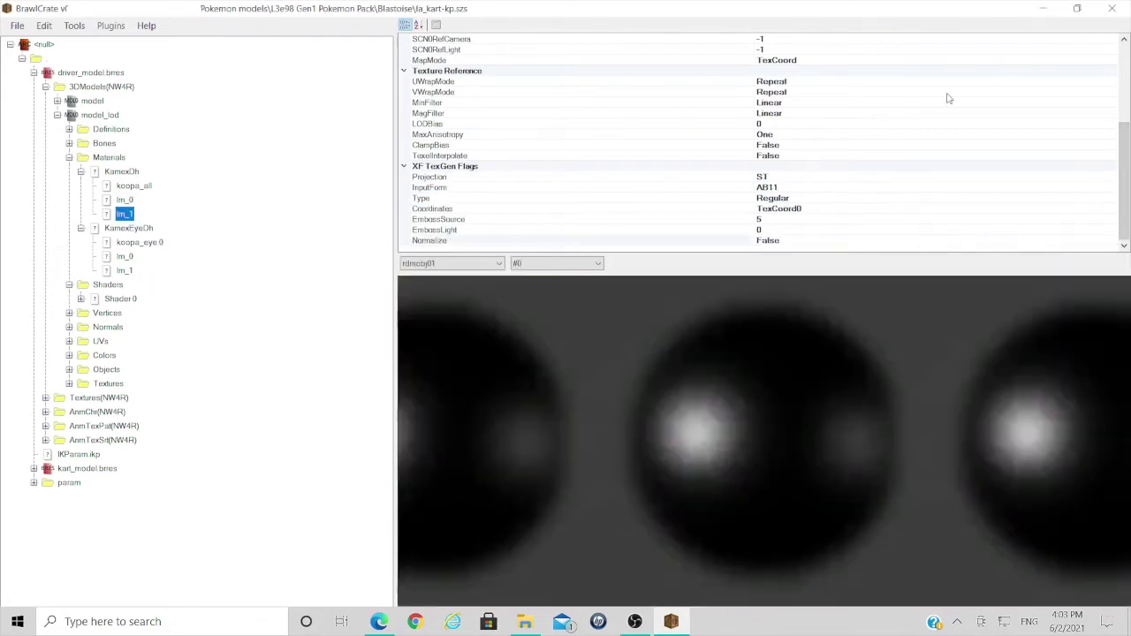
pyautogui.doubleClick(1007, 60)
pyautogui.doubleClick(979, 81)
pyautogui.doubleClick(965, 82)
pyautogui.doubleClick(961, 92)
pyautogui.doubleClick(962, 92)
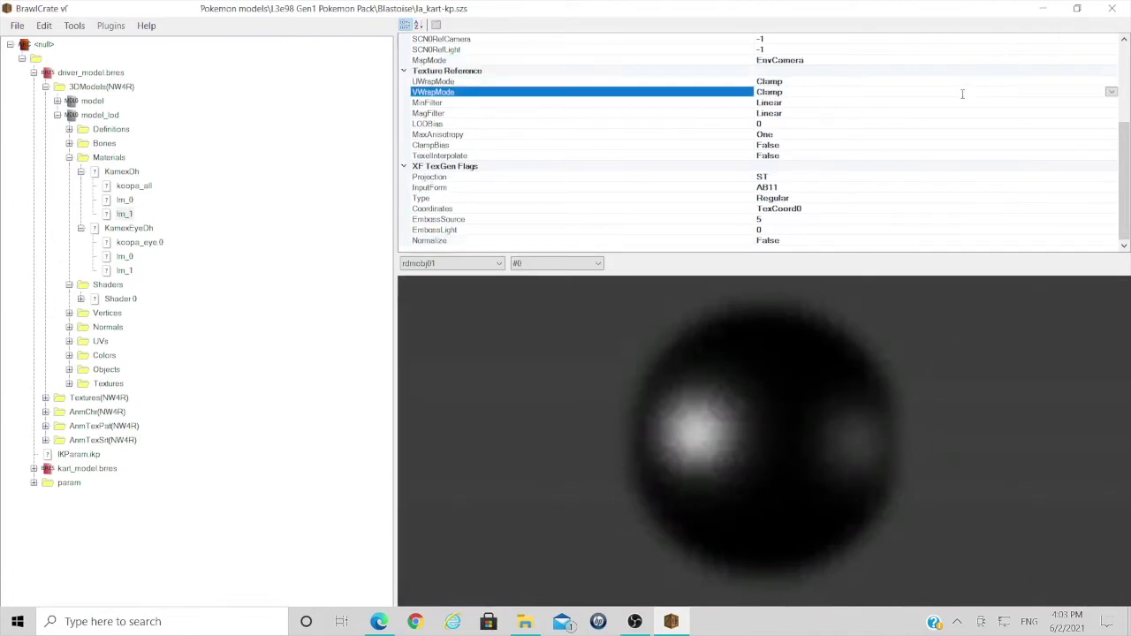
pyautogui.doubleClick(1071, 176)
pyautogui.doubleClick(1091, 187)
pyautogui.click(1110, 209)
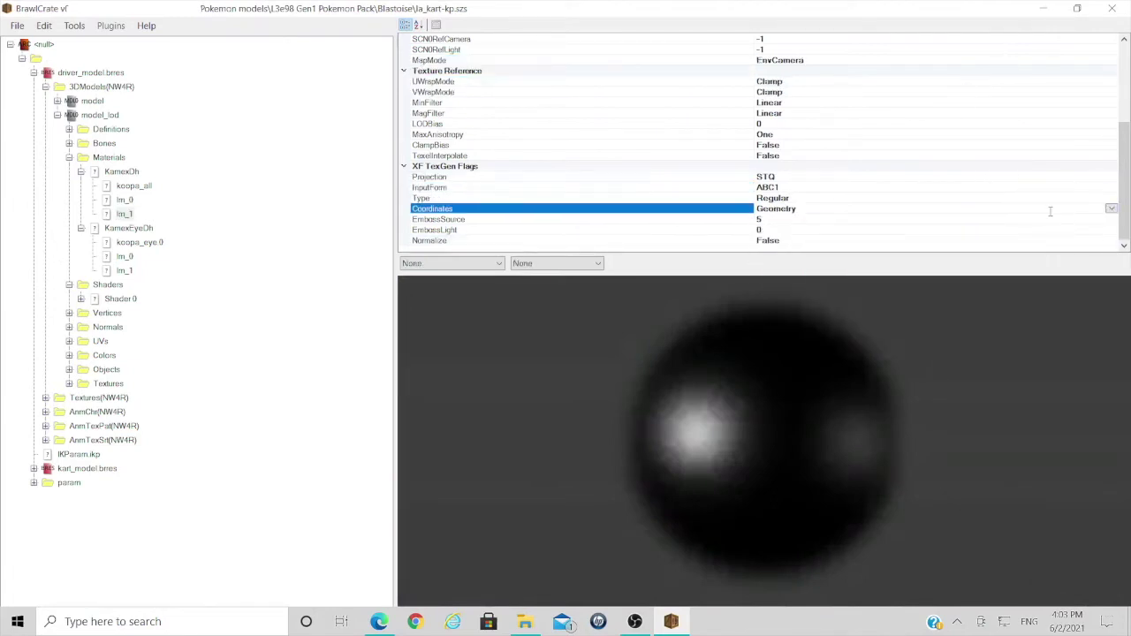
# Apply the same EnvCamera, Clamp, STQ, ABC1, normalized Normals settings to KamexEyeDh's Im_0 and Im_1.
pyautogui.click(124, 256)
pyautogui.click(989, 60)
pyautogui.click(945, 92)
pyautogui.click(980, 187)
pyautogui.click(1016, 209)
pyautogui.click(1001, 240)
pyautogui.click(125, 270)
pyautogui.click(963, 60)
pyautogui.click(986, 91)
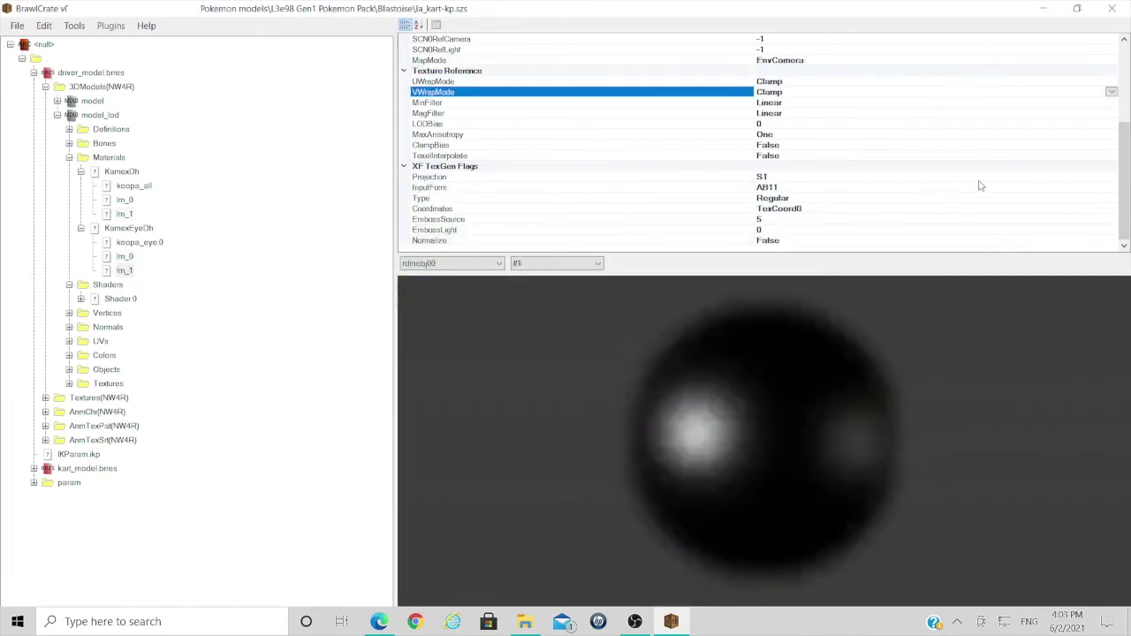
pyautogui.click(979, 187)
pyautogui.click(1016, 209)
pyautogui.click(972, 240)
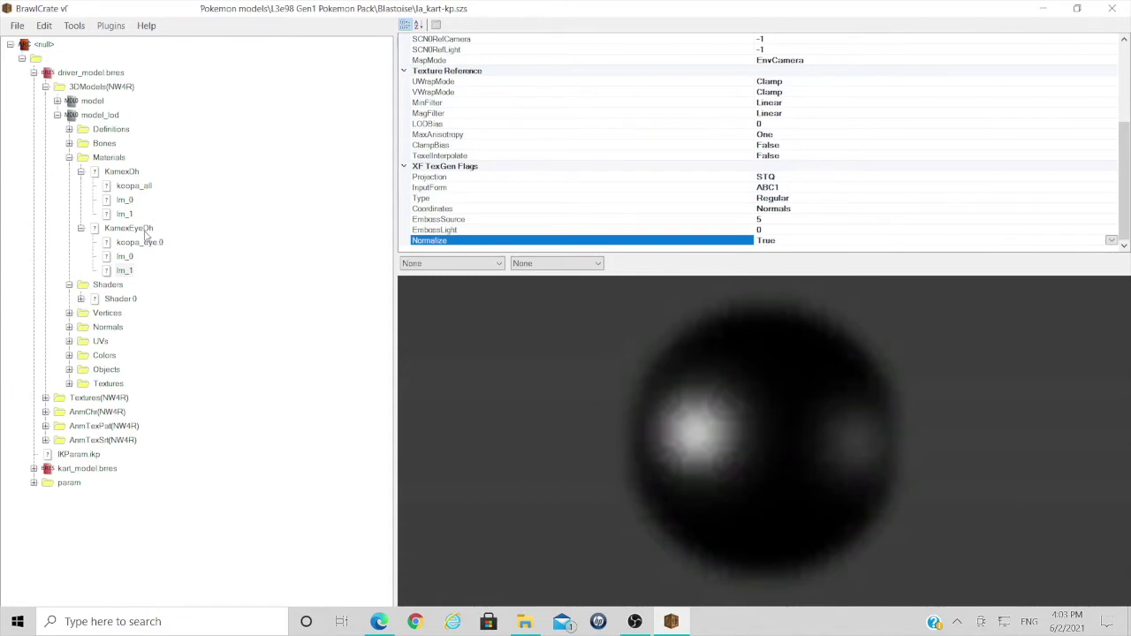
# Set KamexEyeDh's ActiveShaderStages to 3.
pyautogui.click(142, 229)
pyautogui.scroll(-10, 836, 189)
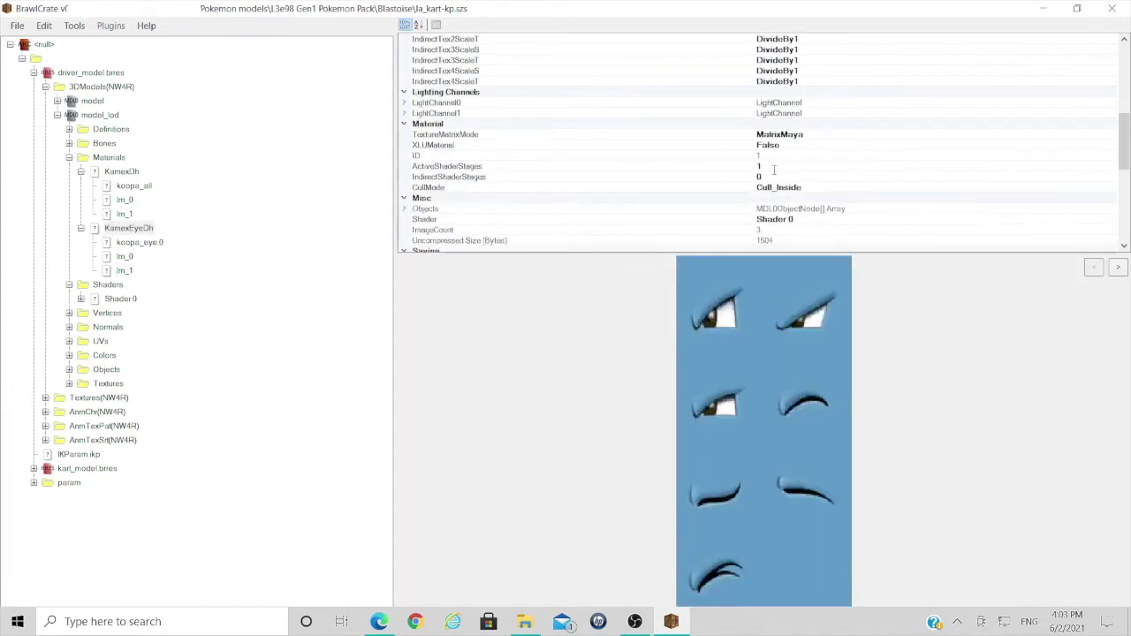
pyautogui.click(773, 168)
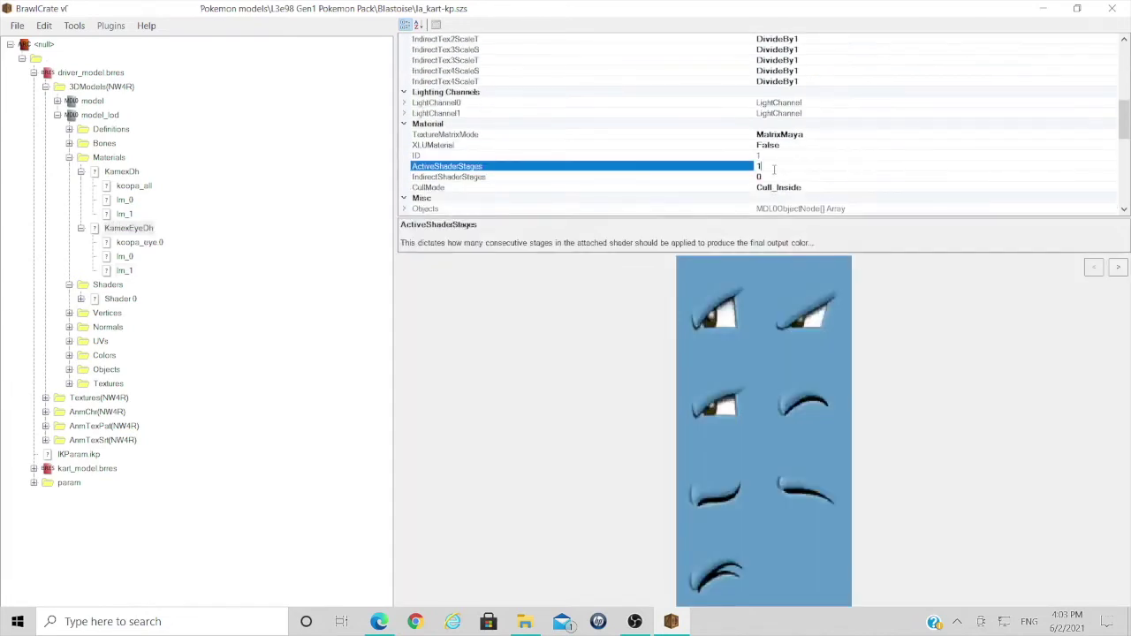
# Set KamexOh's Constant Color 3 alpha to 255.
pyautogui.click(122, 171)
pyautogui.click(757, 165)
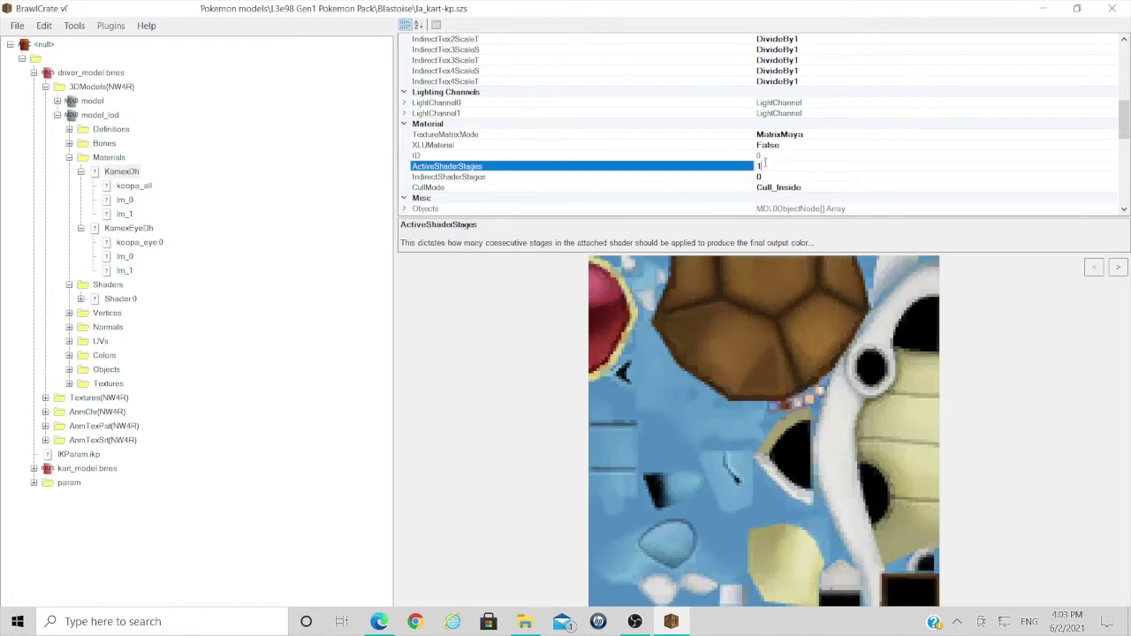
pyautogui.scroll(-10, 777, 159)
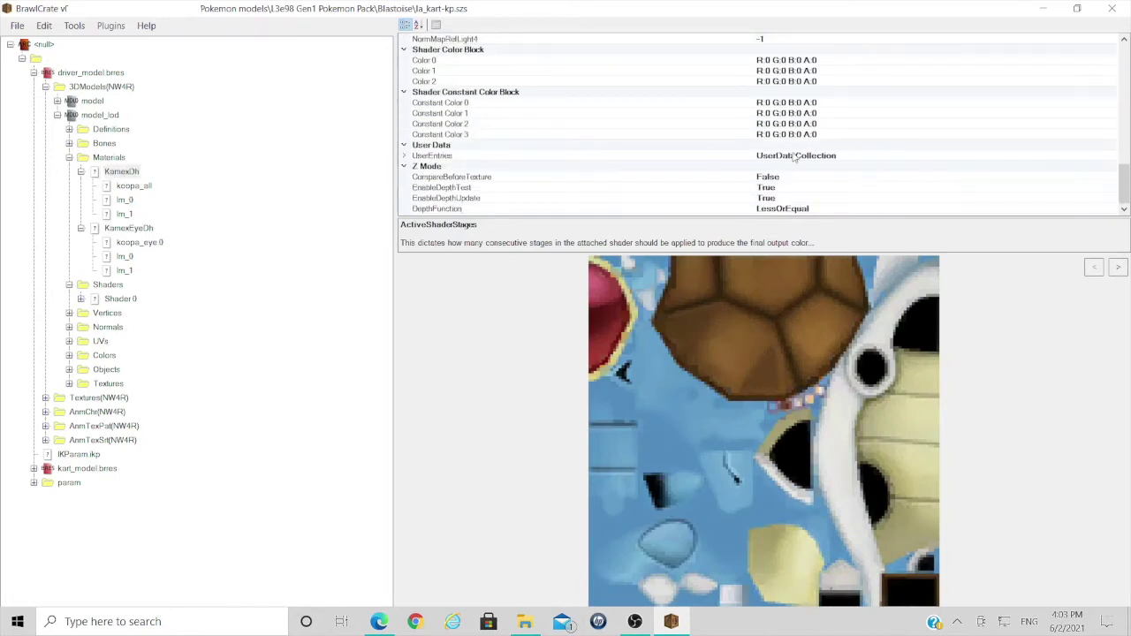
pyautogui.click(850, 133)
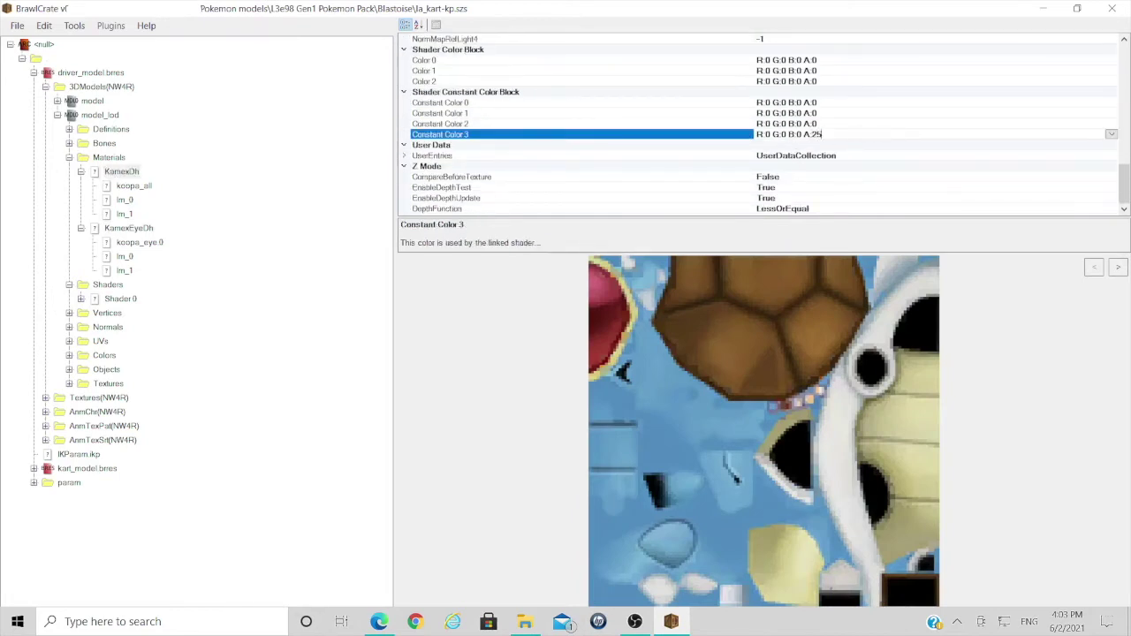
pyautogui.click(804, 179)
# Set KamexEyeDh's Constant Color 3 alpha to 255 and CompareBeforeTexture to True.
pyautogui.click(124, 228)
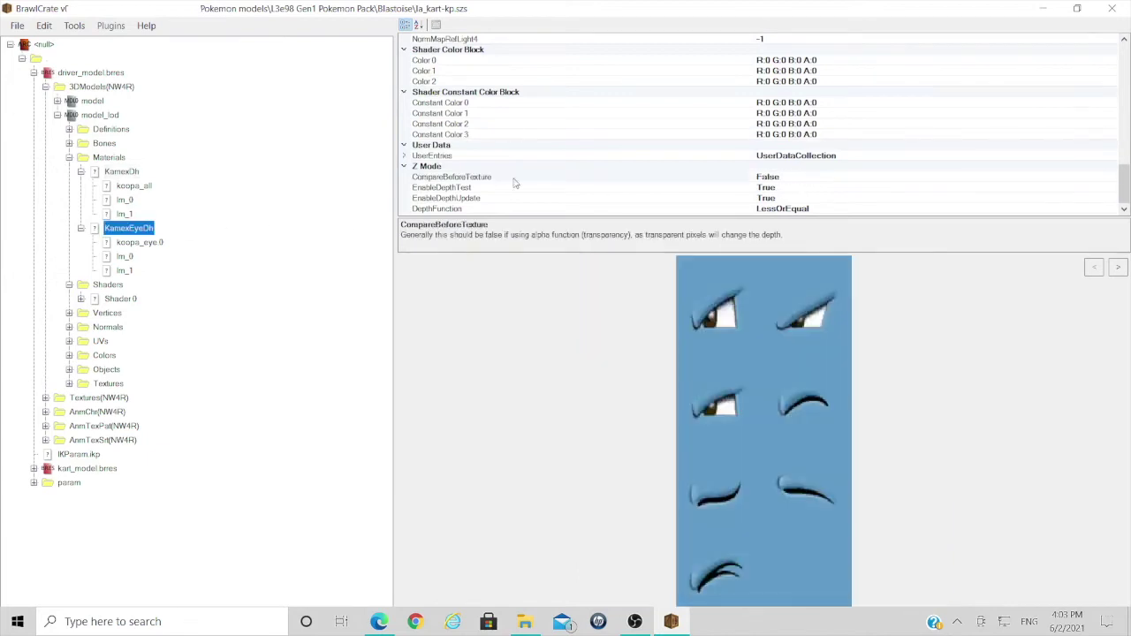
pyautogui.click(834, 133)
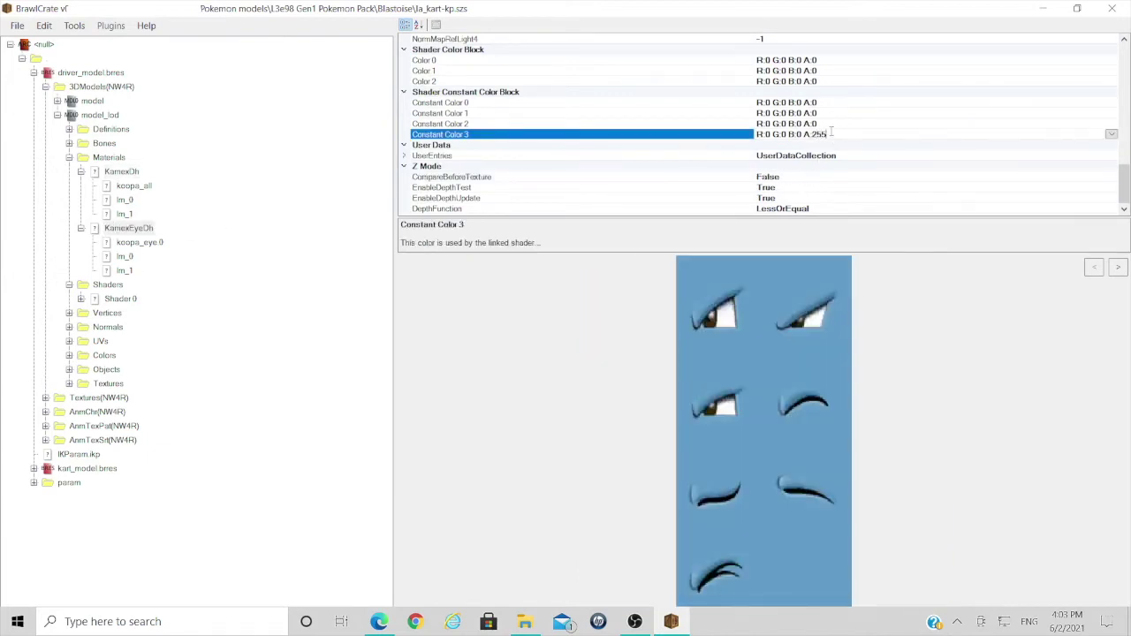
pyautogui.doubleClick(795, 178)
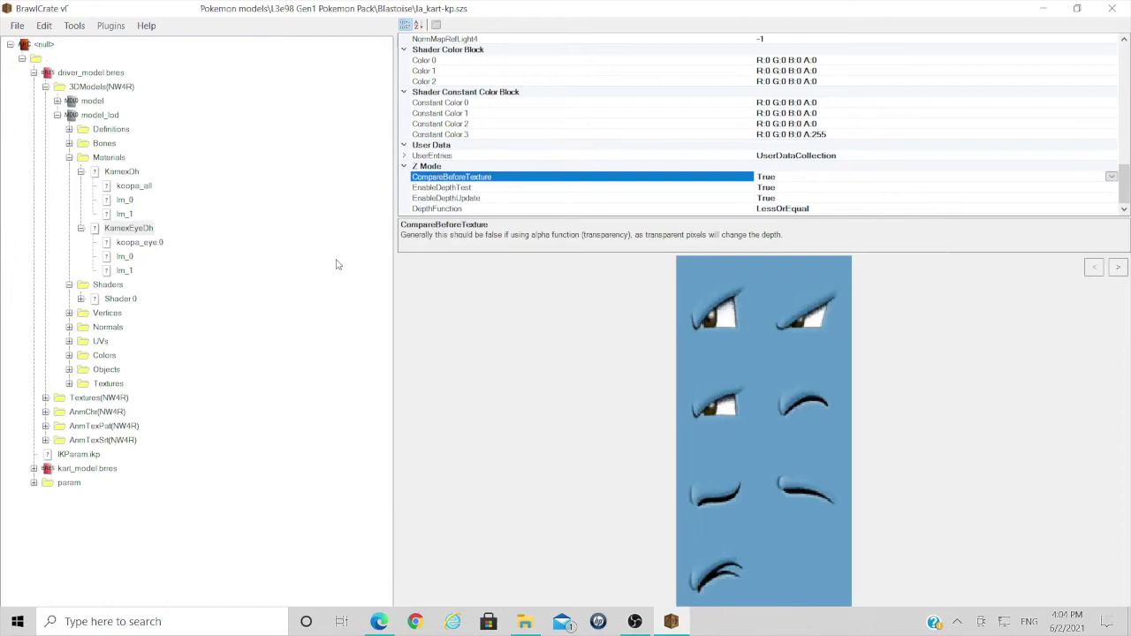
pyautogui.click(70, 158)
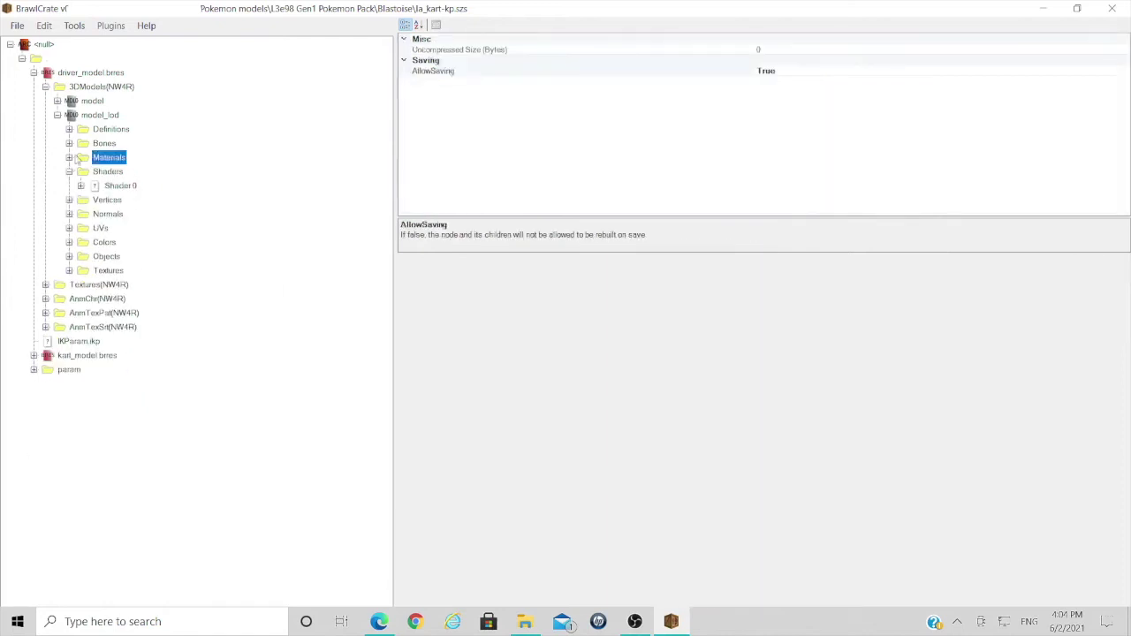
pyautogui.doubleClick(88, 288)
# Delete the leftover 64×64 kart texture and save the kart file.
pyautogui.click(99, 327)
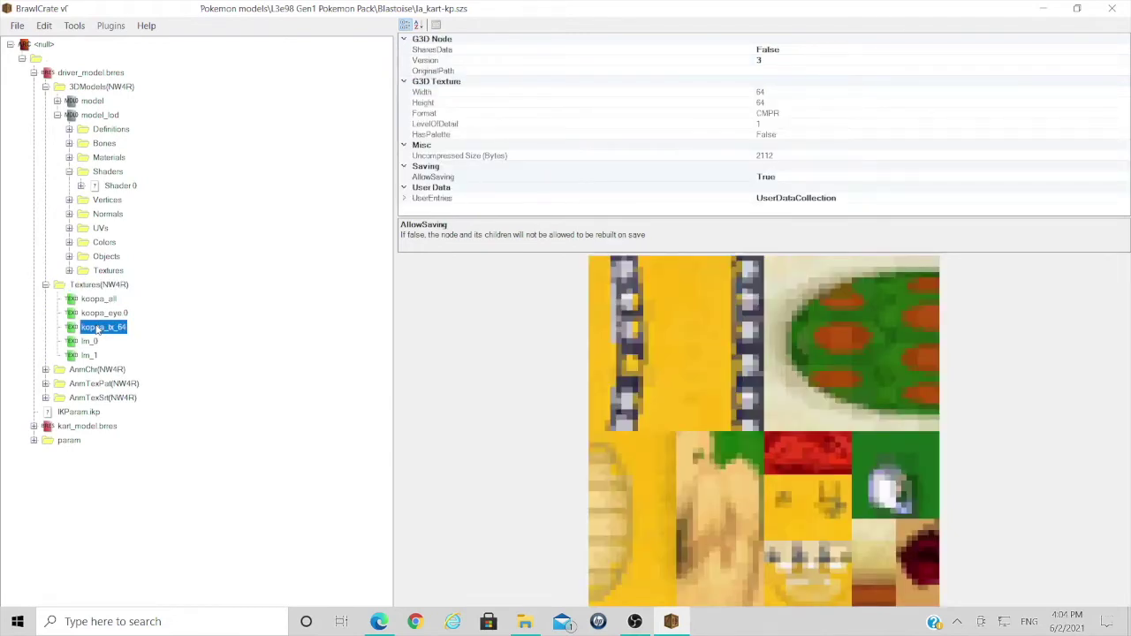
pyautogui.press('Delete')
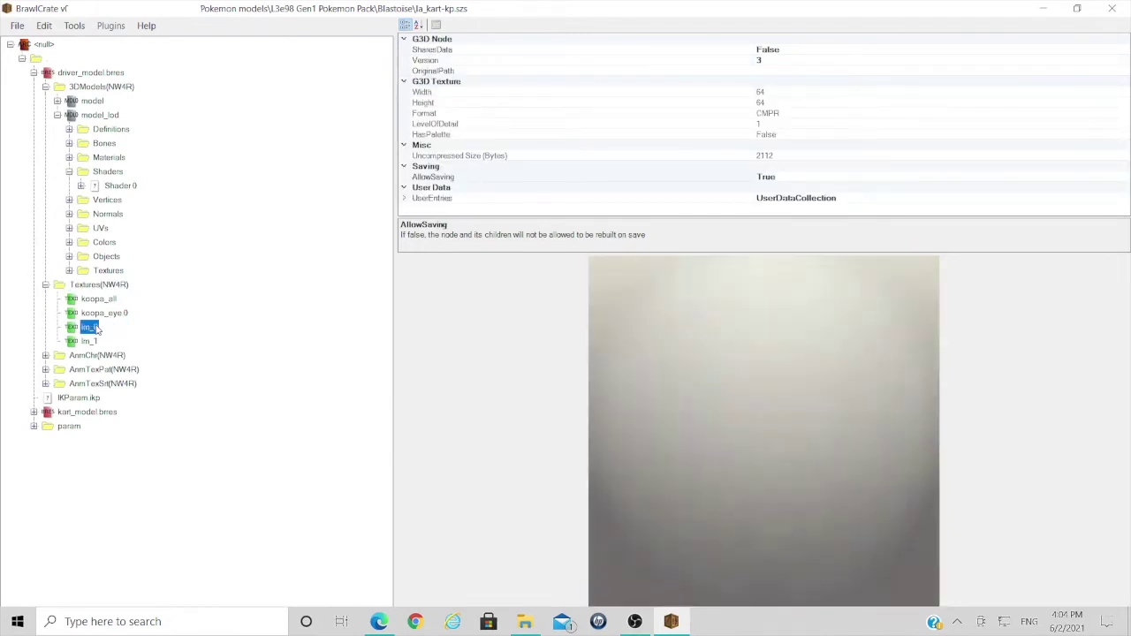
pyautogui.click(92, 314)
pyautogui.click(101, 287)
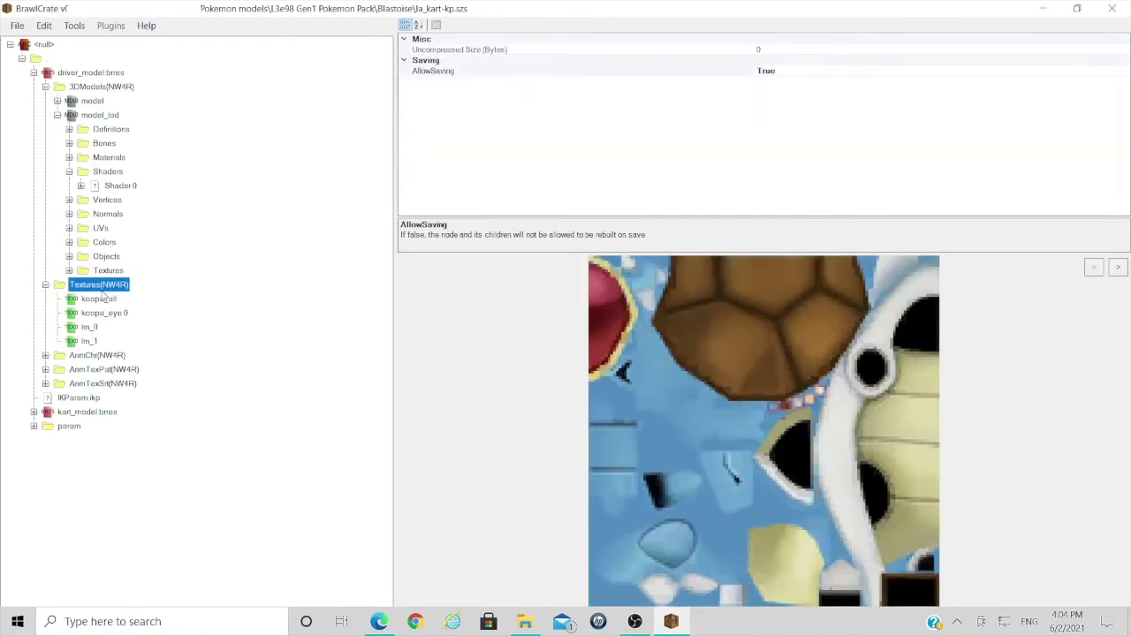
pyautogui.click(99, 298)
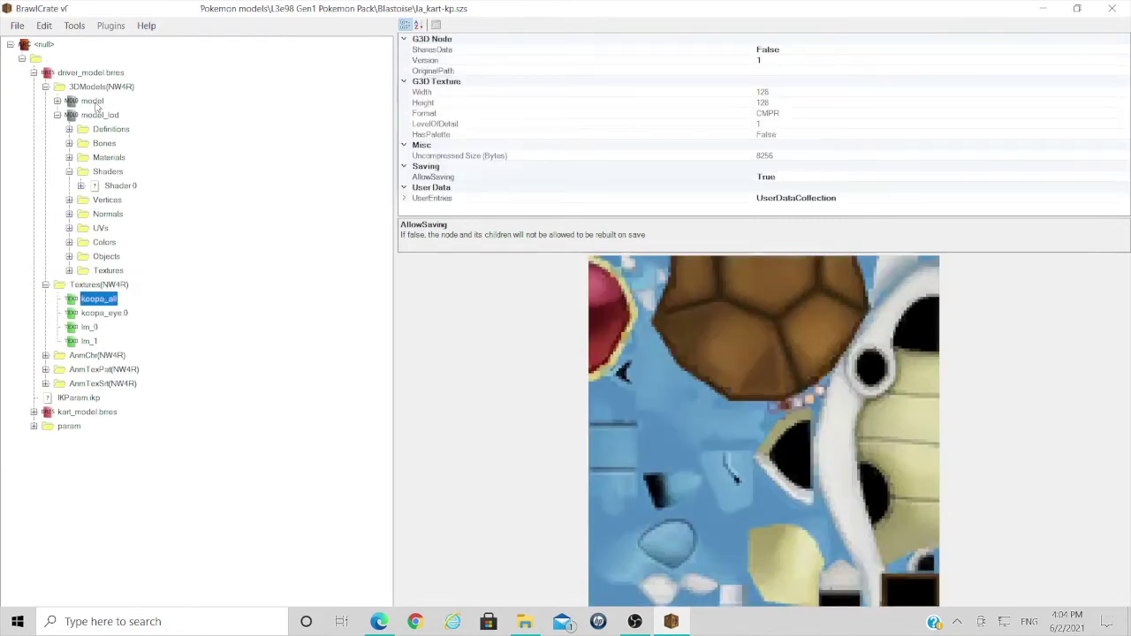
pyautogui.click(17, 26)
pyautogui.click(35, 94)
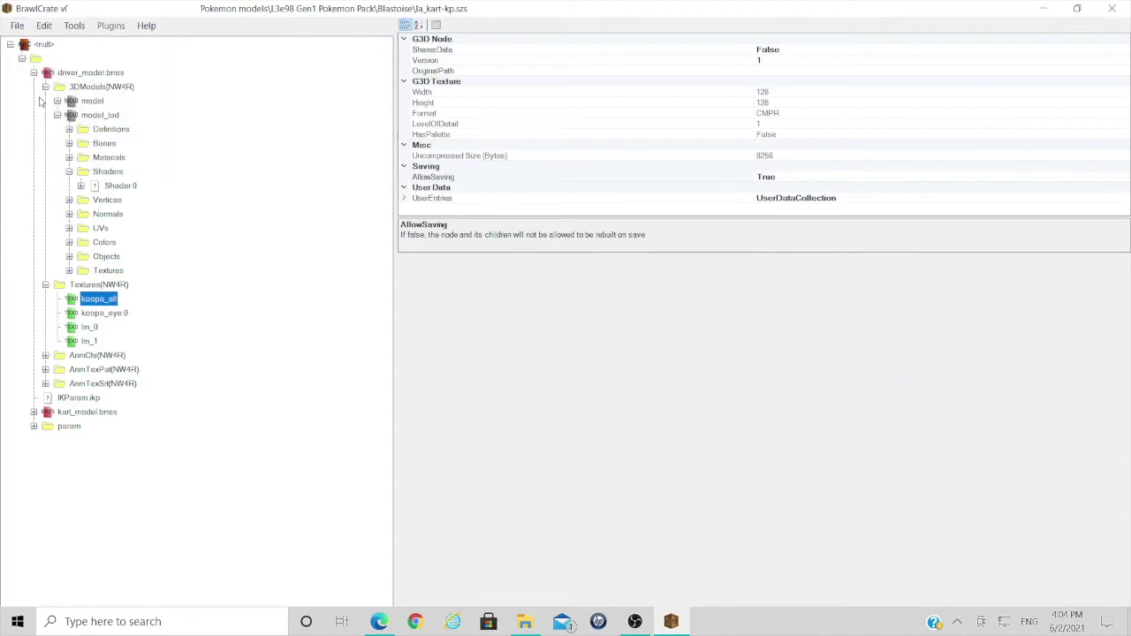
# Reopen la_kart-kp from the Blastoise folder.
pyautogui.click(17, 26)
pyautogui.click(35, 54)
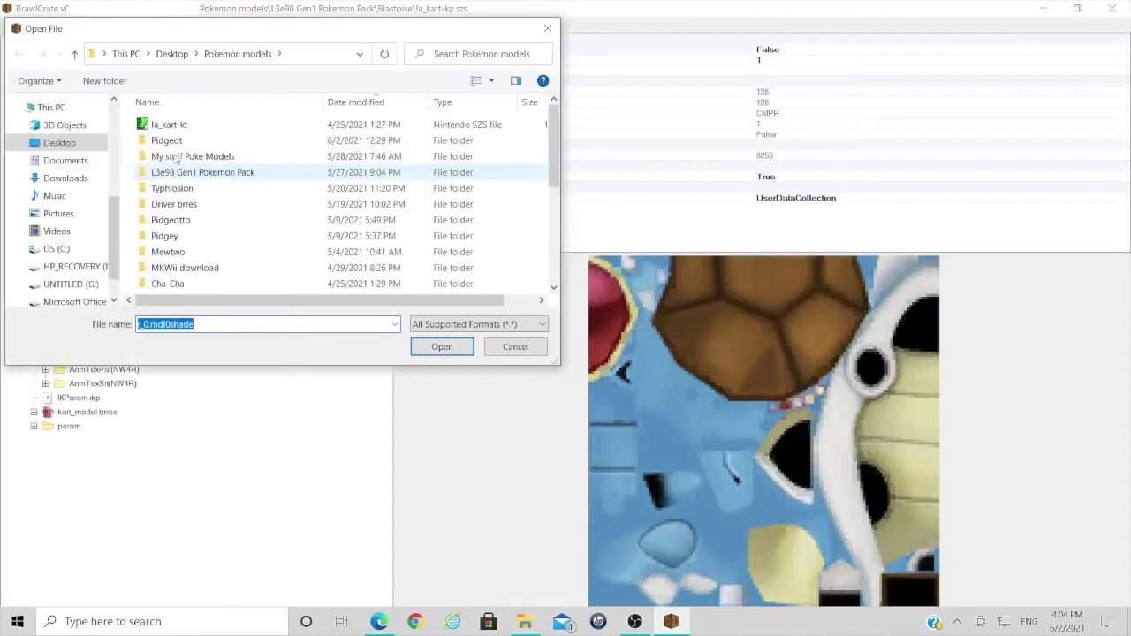
pyautogui.scroll(3, 53, 186)
pyautogui.click(60, 137)
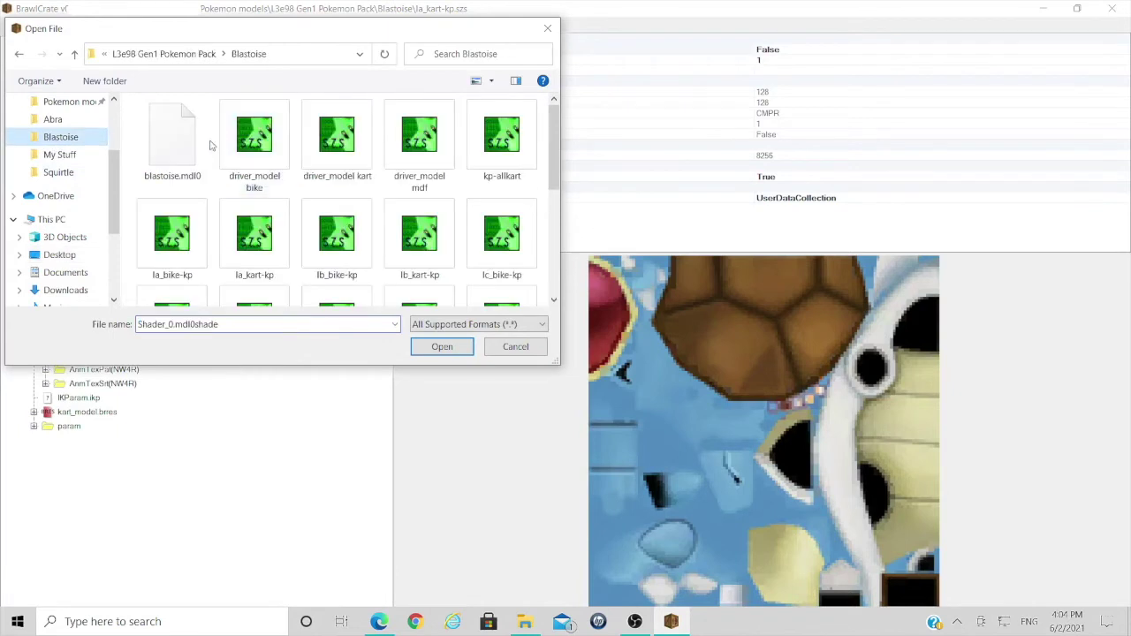
pyautogui.doubleClick(254, 234)
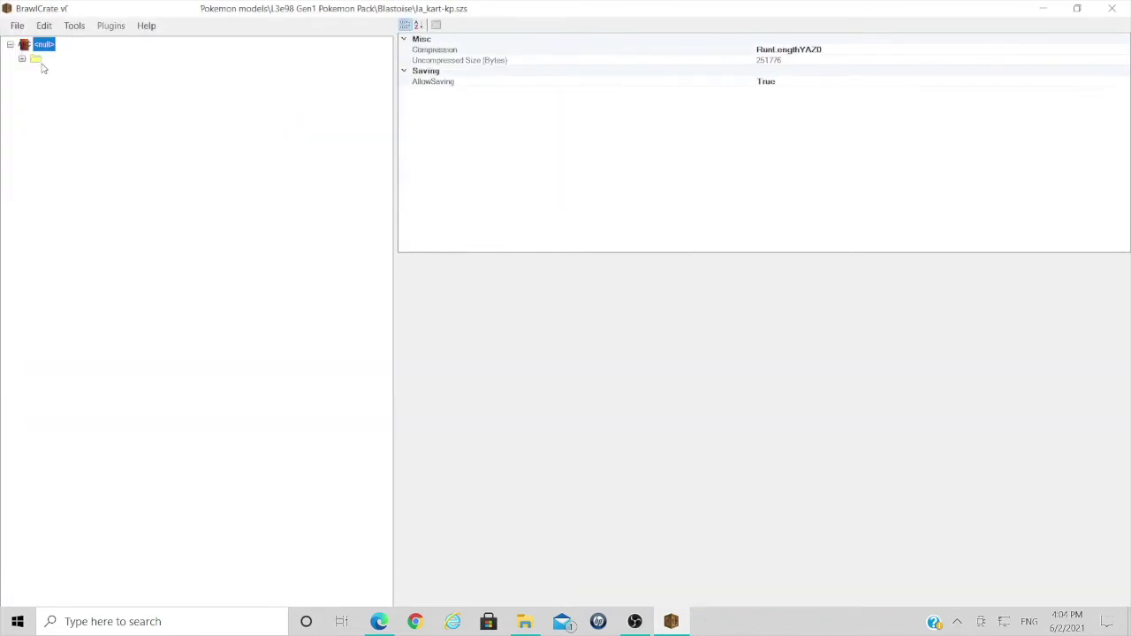
pyautogui.doubleClick(41, 60)
# Expand driver_model.brres and 3DModels and preview model_lod's low-poly Blastoise, zooming out.
pyautogui.doubleClick(72, 74)
pyautogui.doubleClick(92, 87)
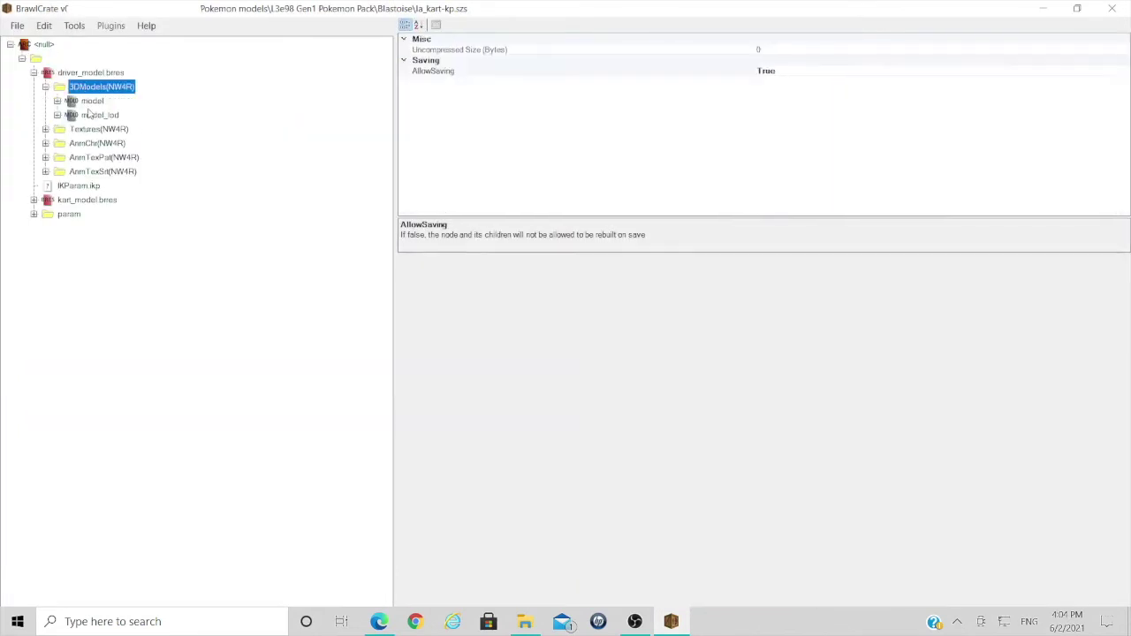
pyautogui.click(101, 116)
pyautogui.scroll(-5, 883, 468)
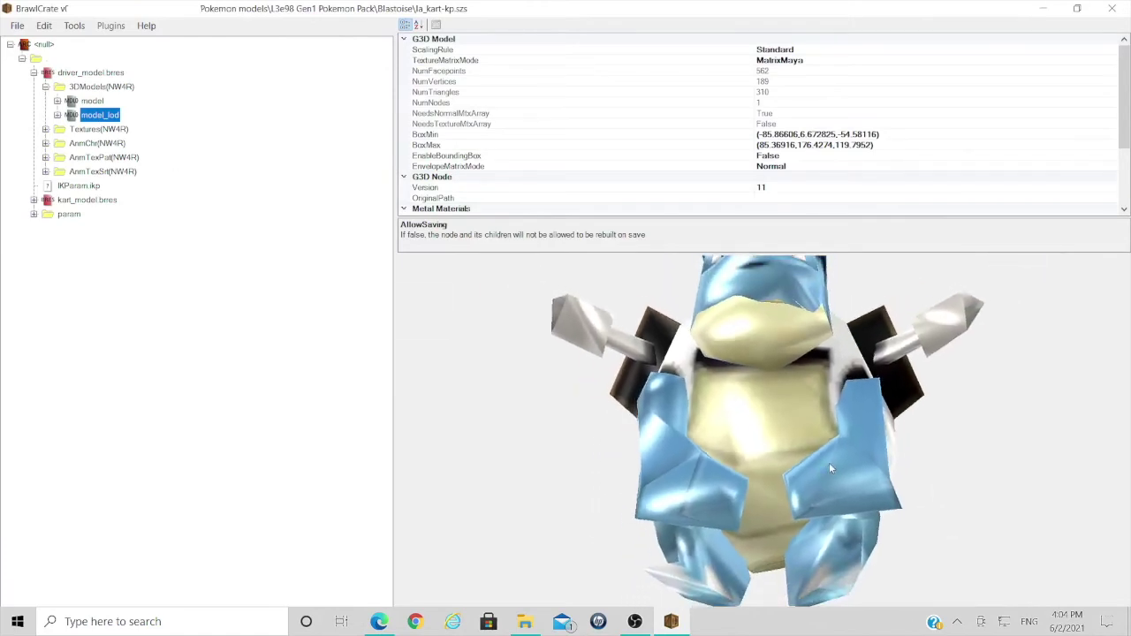
pyautogui.scroll(-2, 813, 465)
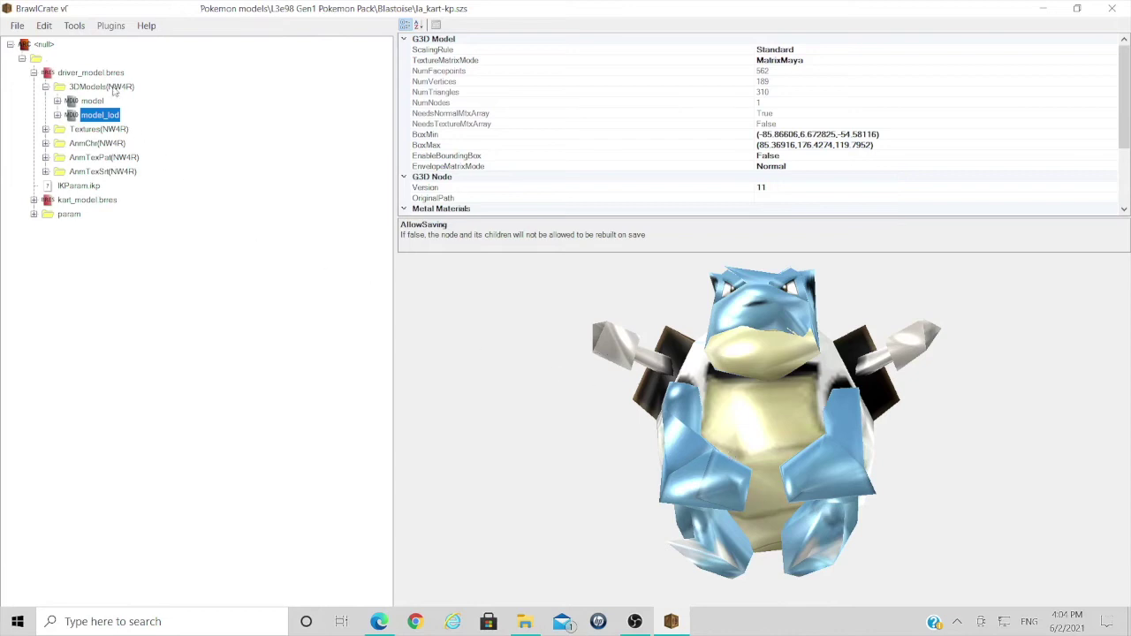
pyautogui.click(111, 74)
# Export driver_model.brres over the existing driver_model kart file.
pyautogui.rightClick(110, 72)
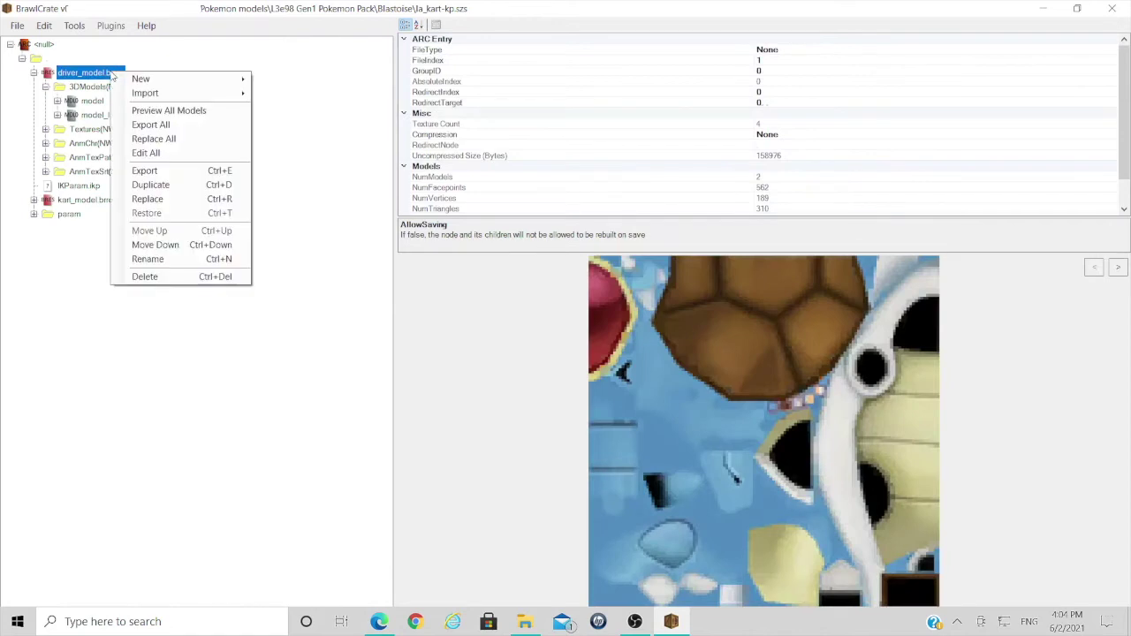
pyautogui.click(155, 168)
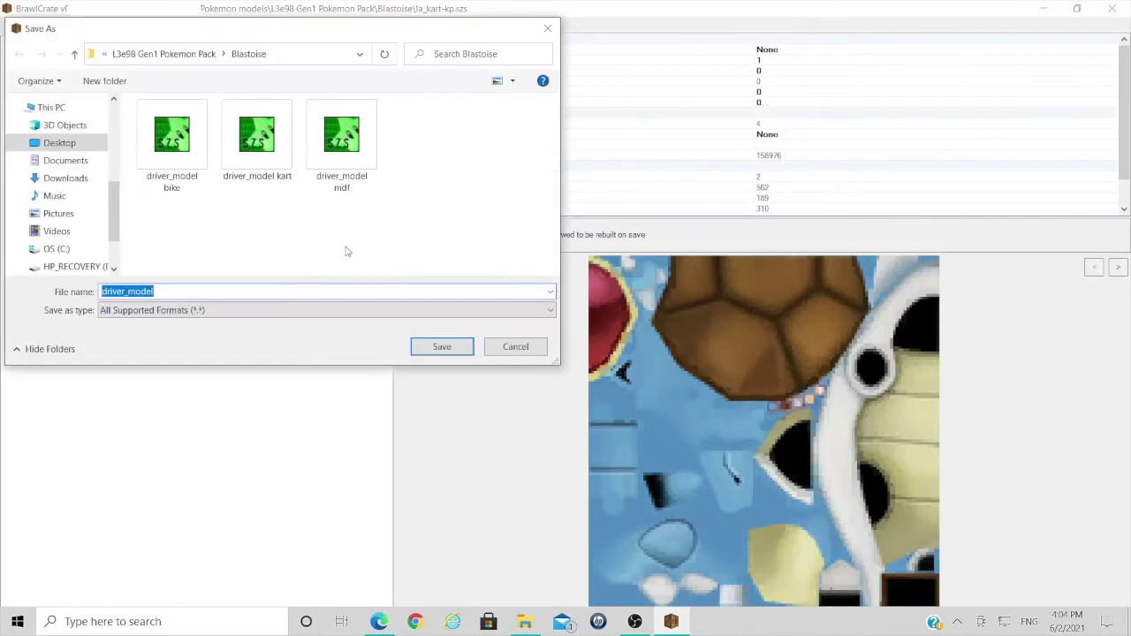
pyautogui.click(265, 157)
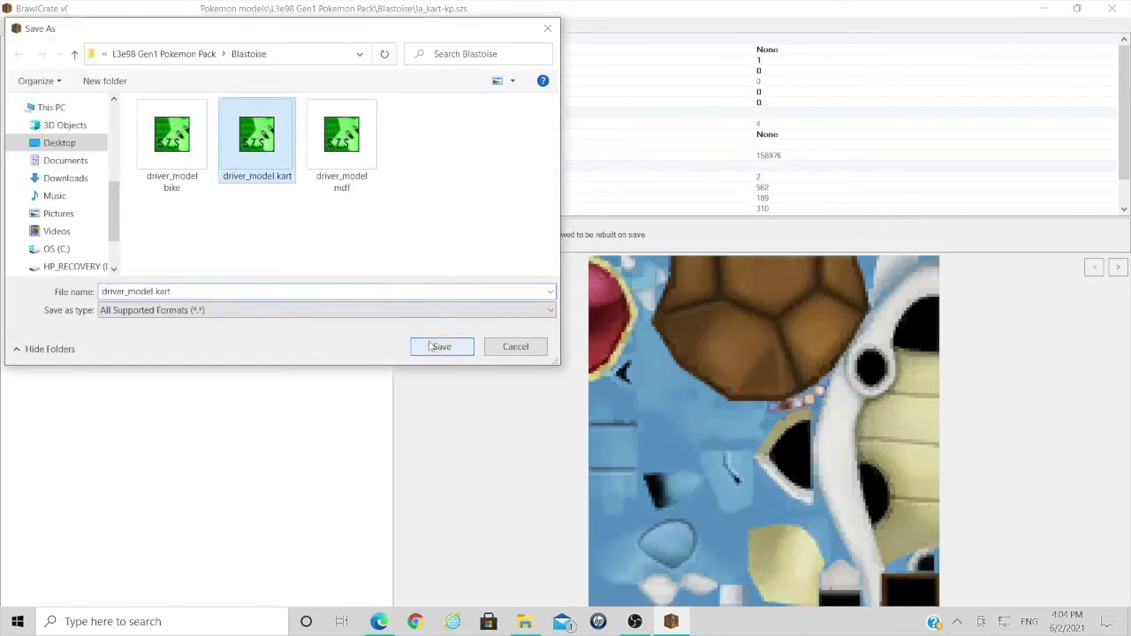
pyautogui.click(433, 347)
pyautogui.click(595, 313)
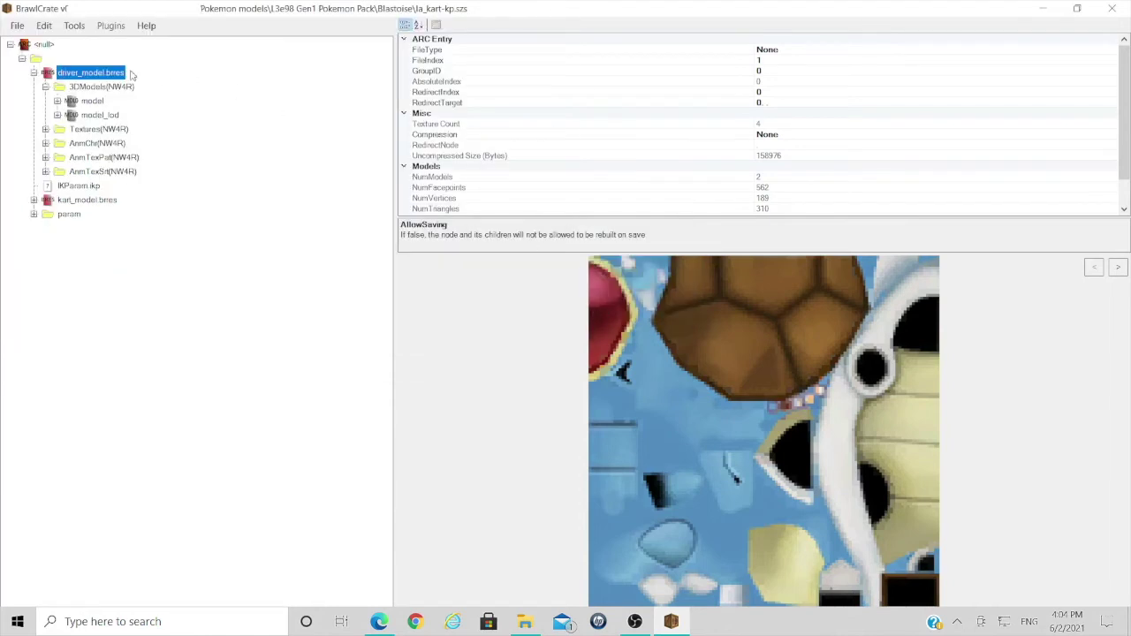
# Replace driver_model.brres in lb_kart-kp with driver_model kart and save it.
pyautogui.click(17, 27)
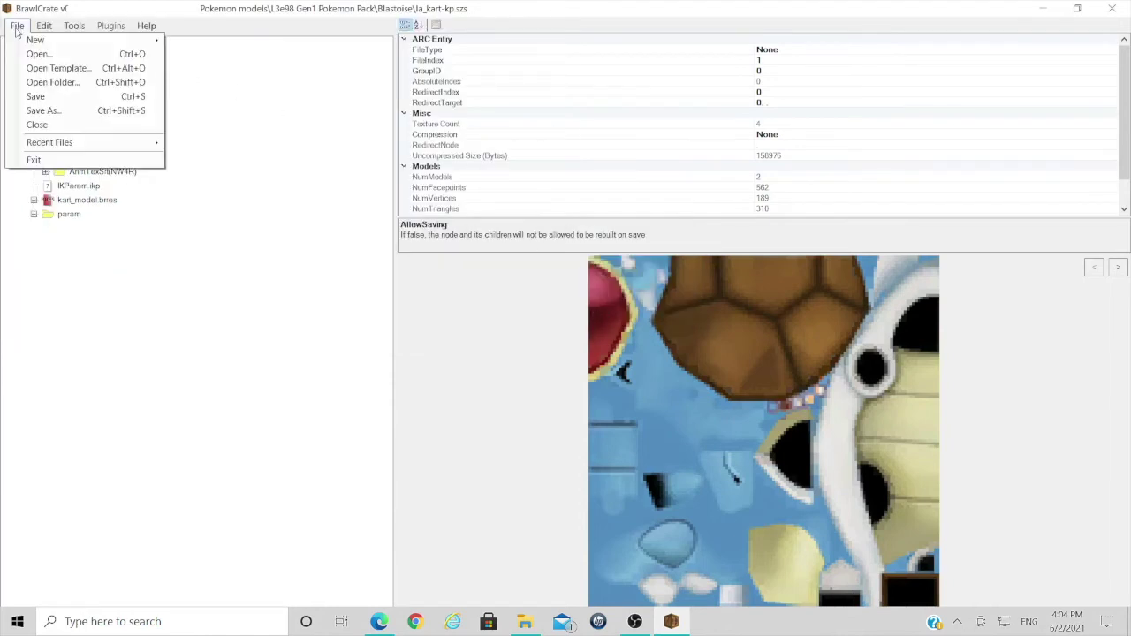
pyautogui.click(55, 62)
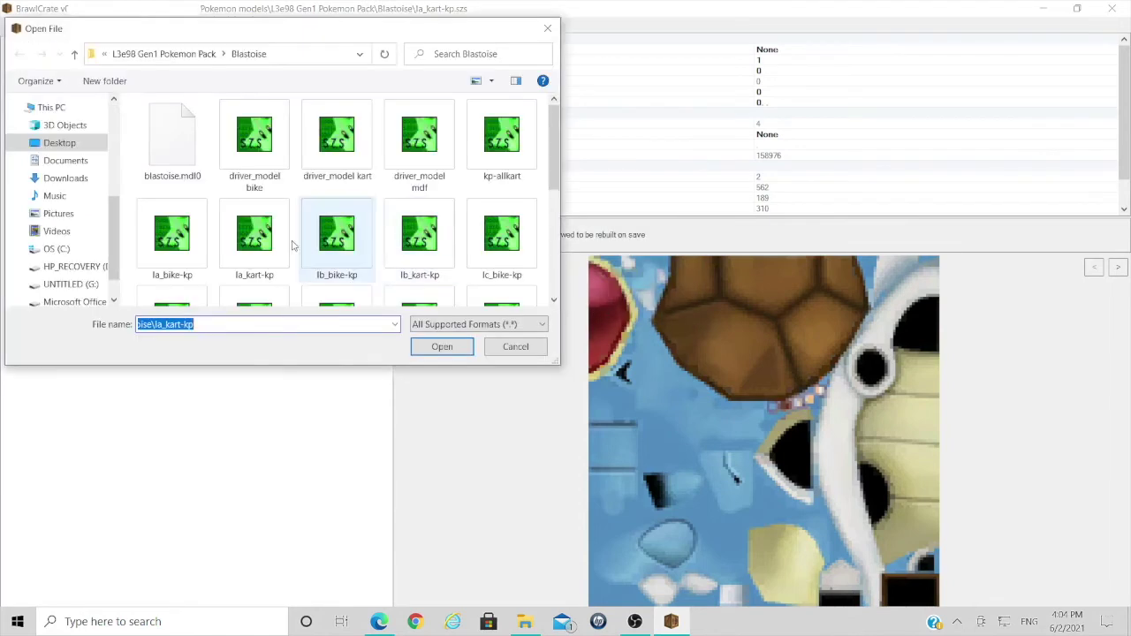
pyautogui.press('Escape')
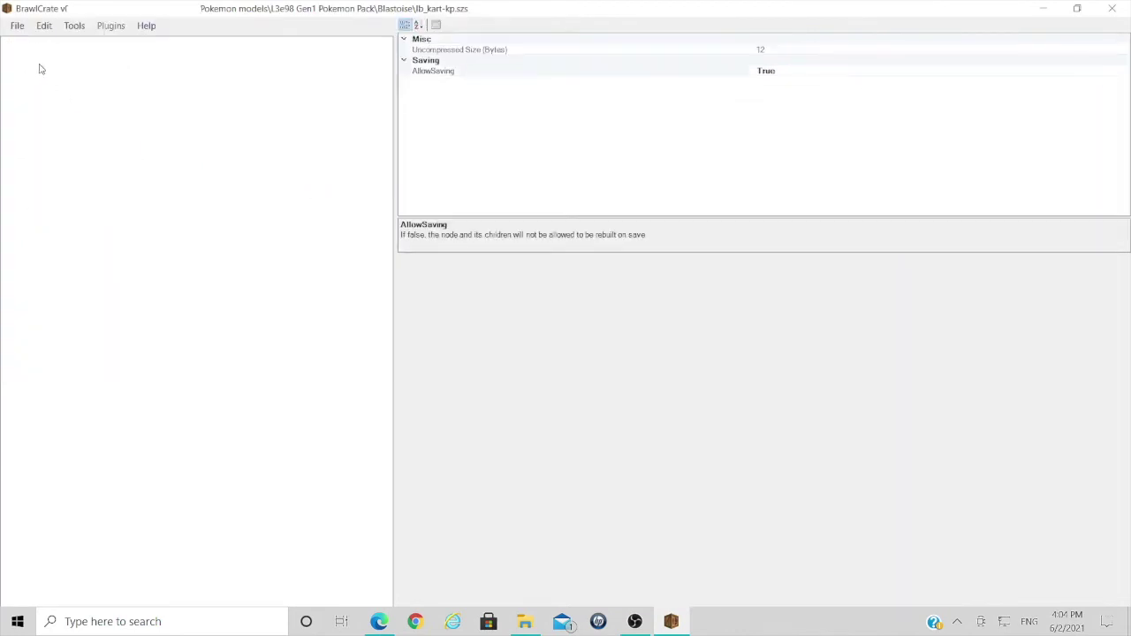
pyautogui.rightClick(78, 74)
pyautogui.click(115, 204)
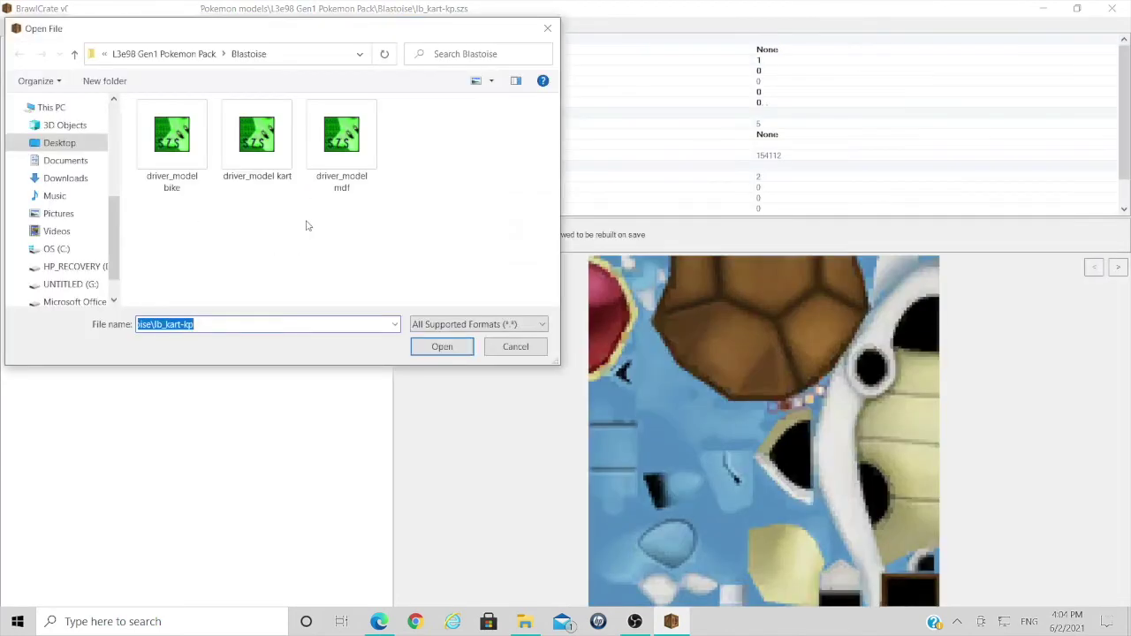
pyautogui.doubleClick(250, 154)
pyautogui.click(17, 26)
pyautogui.click(35, 96)
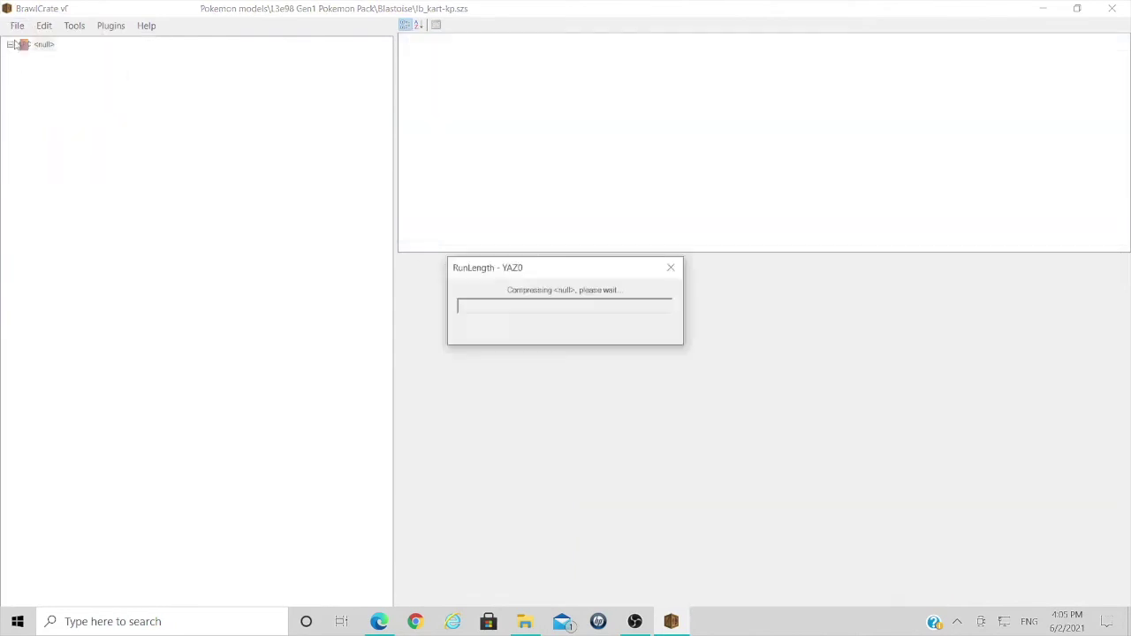
# Replace driver_model.brres in lc_kart-kp with driver_model kart and save it.
pyautogui.click(17, 25)
pyautogui.click(38, 55)
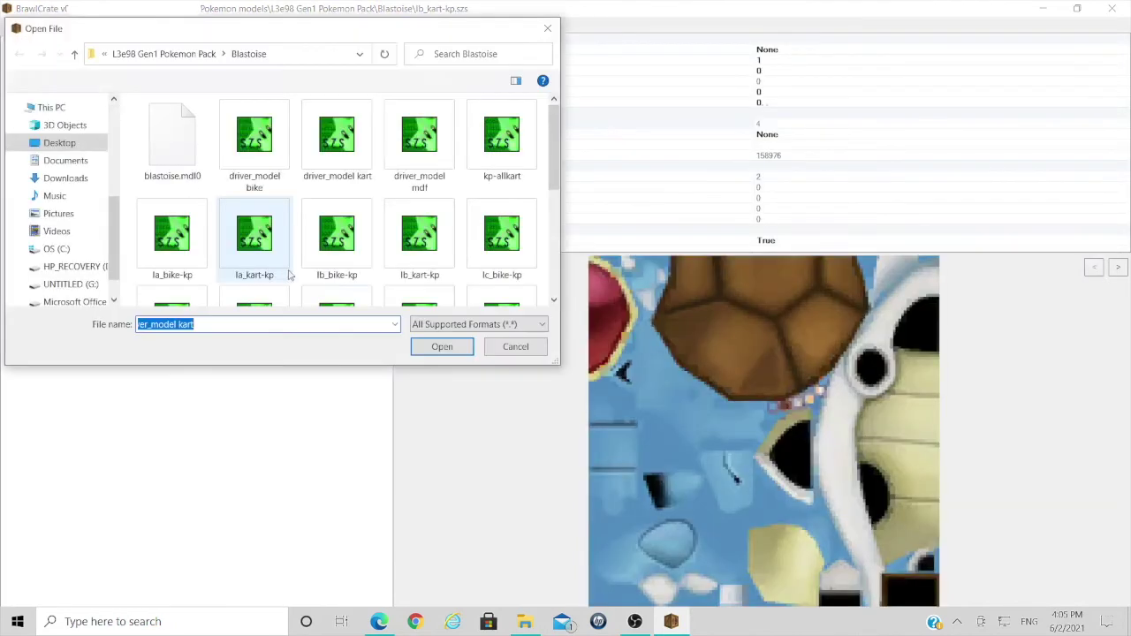
pyautogui.scroll(-1, 292, 265)
pyautogui.doubleClick(171, 169)
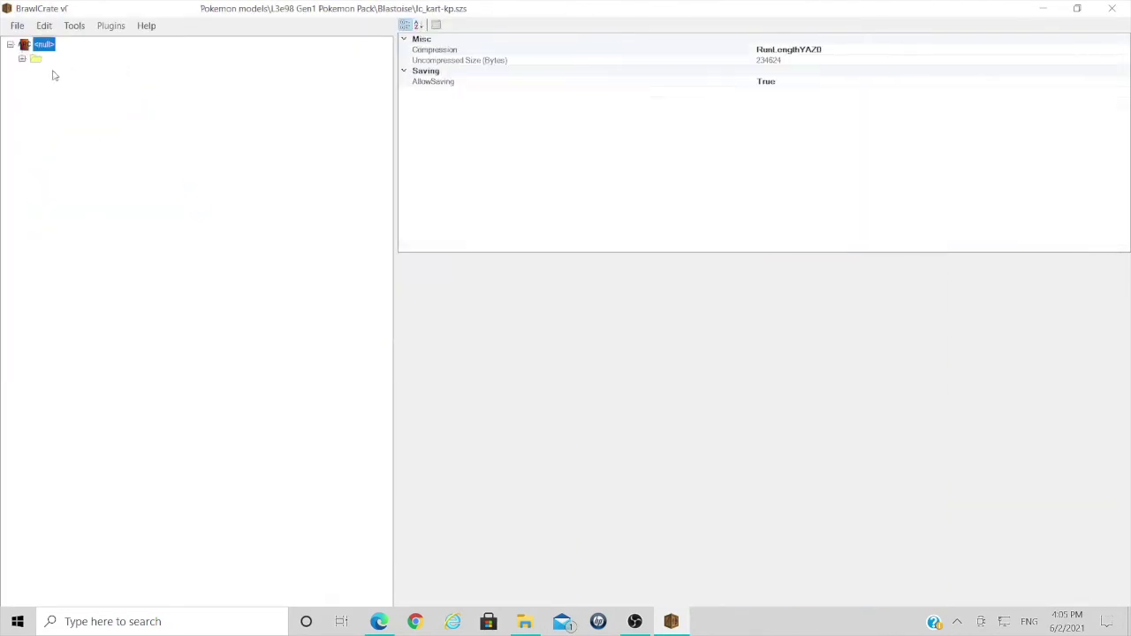
pyautogui.doubleClick(35, 59)
pyautogui.click(65, 74)
pyautogui.rightClick(65, 74)
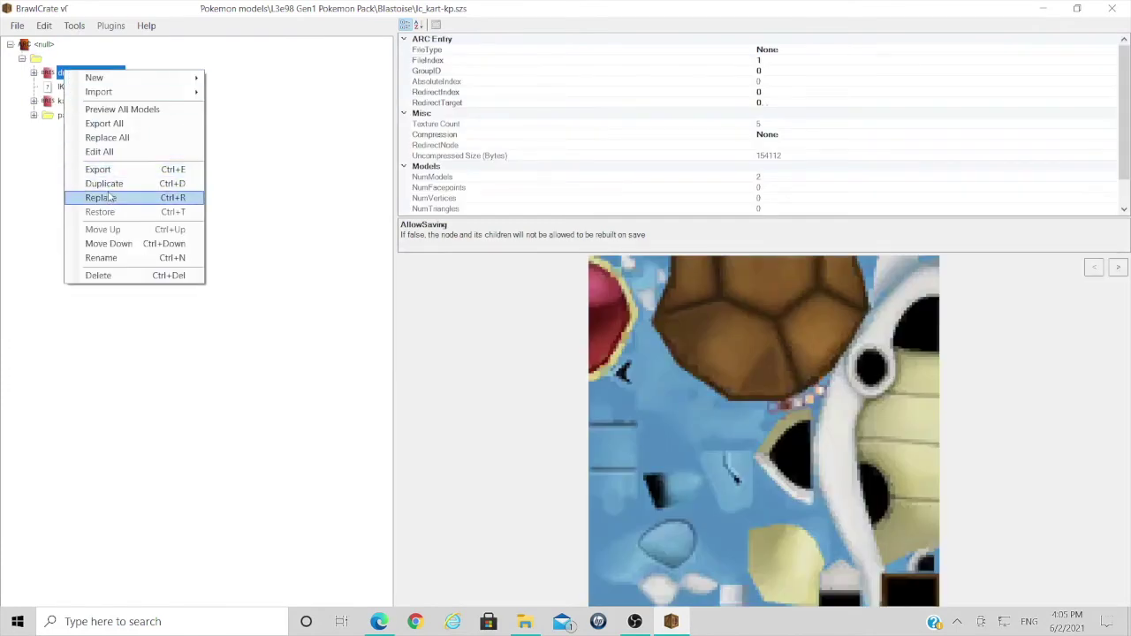
pyautogui.click(108, 205)
pyautogui.doubleClick(291, 161)
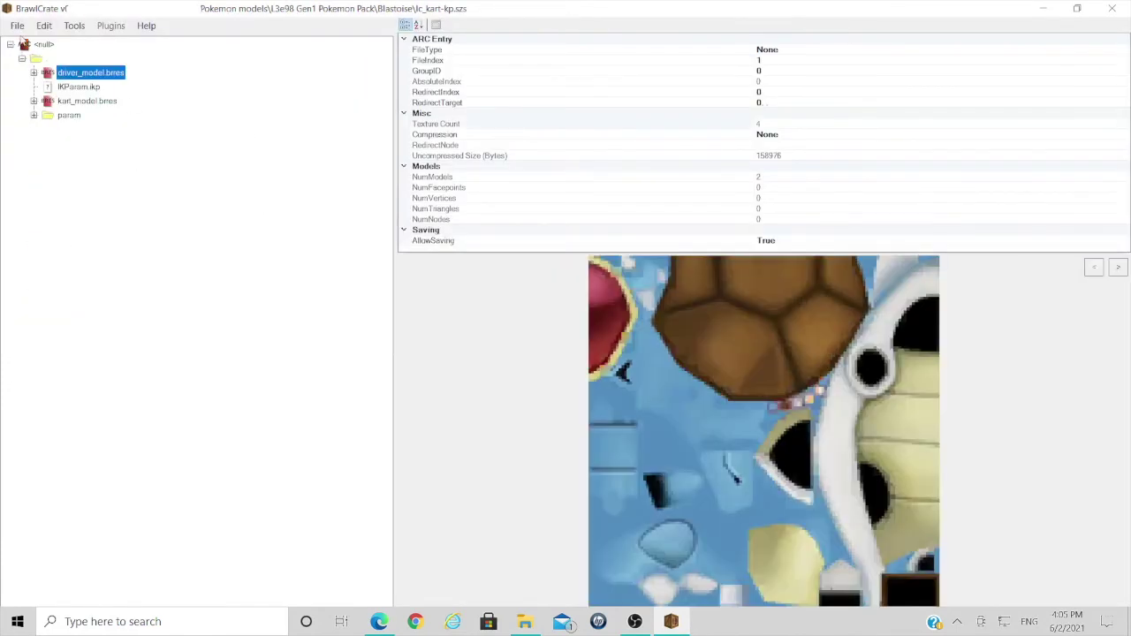
pyautogui.click(17, 25)
pyautogui.click(35, 95)
# Swap in driver_model kart for the driver model in ld_kart-kp and ldf_kart_blue-kp, saving each.
pyautogui.click(17, 26)
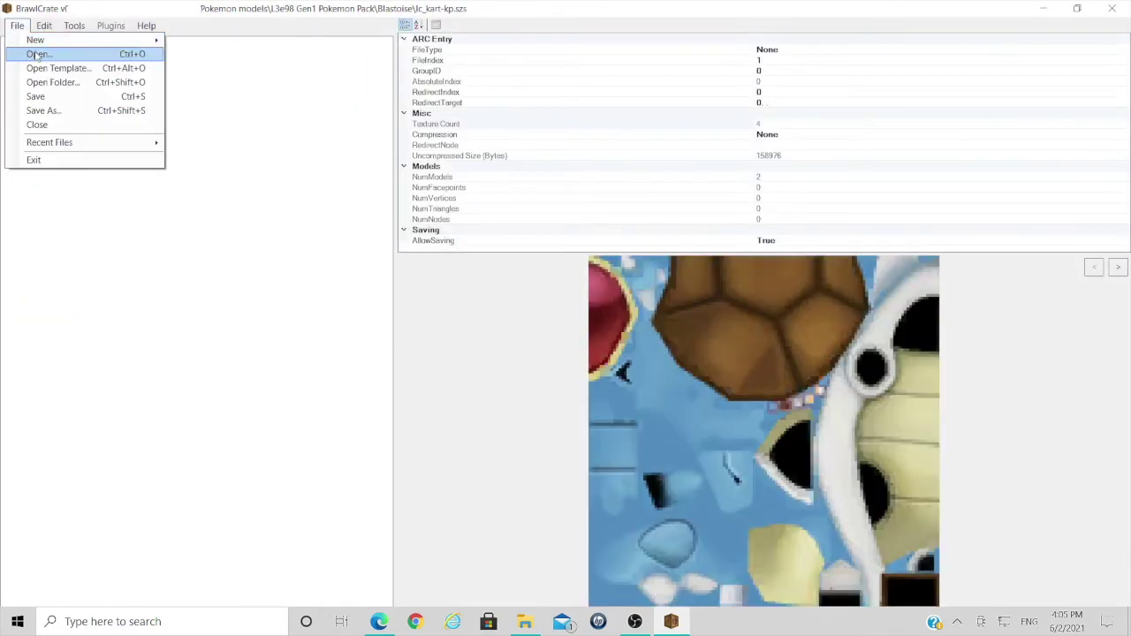
pyautogui.click(37, 54)
pyautogui.doubleClick(253, 171)
pyautogui.doubleClick(253, 131)
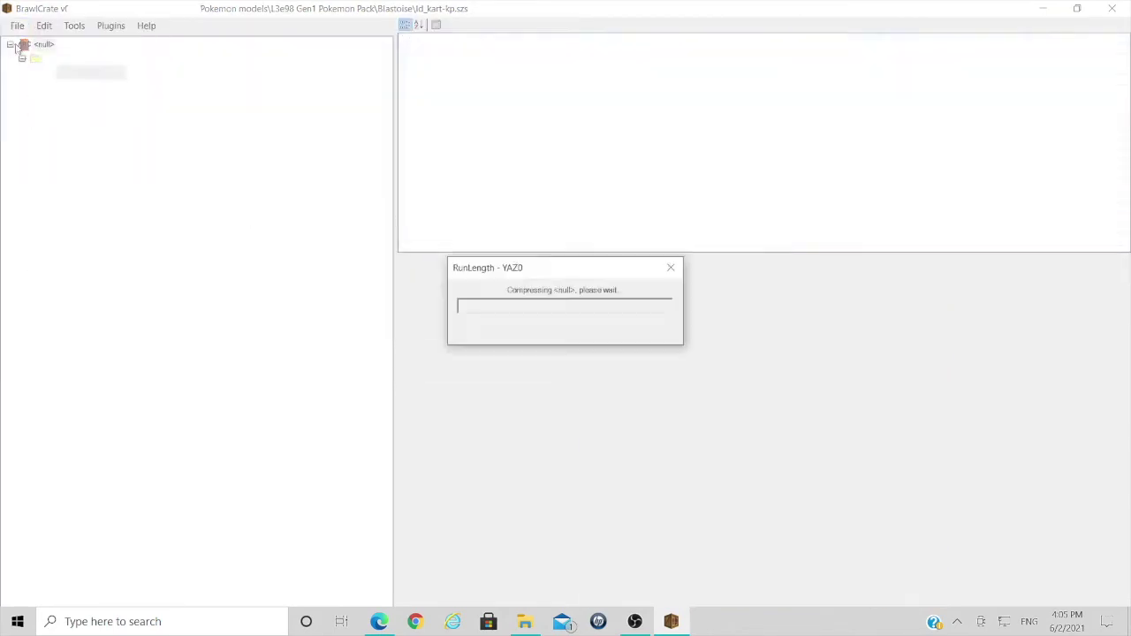
pyautogui.click(17, 26)
pyautogui.click(37, 55)
pyautogui.doubleClick(339, 248)
pyautogui.rightClick(88, 73)
pyautogui.click(37, 58)
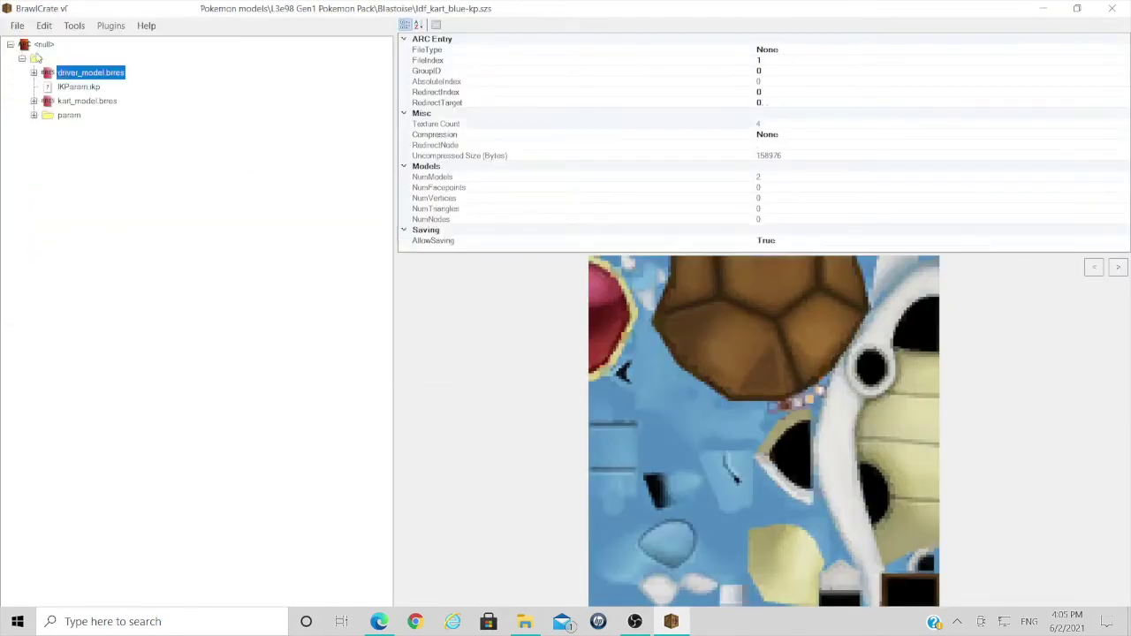
pyautogui.click(17, 26)
pyautogui.click(37, 54)
# Replace the driver model in ldf_kart_red-kp with driver_model kart and save, then load ldf_kart-kp.
pyautogui.doubleClick(253, 253)
pyautogui.rightClick(88, 72)
pyautogui.click(114, 103)
pyautogui.click(250, 181)
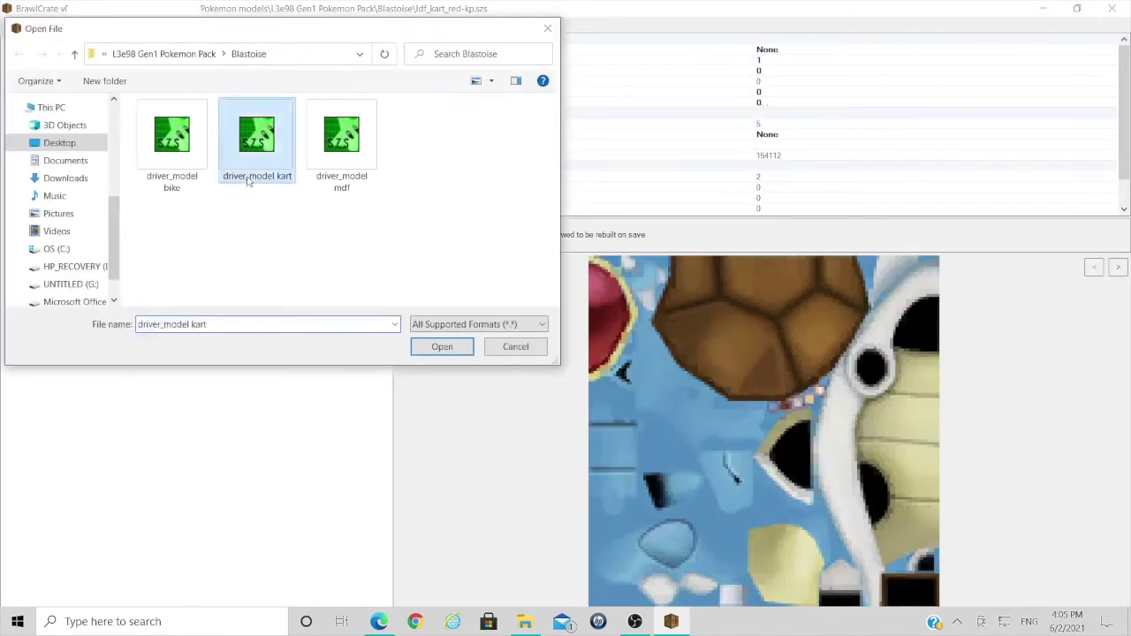
pyautogui.doubleClick(250, 181)
pyautogui.click(17, 25)
pyautogui.click(38, 54)
pyautogui.doubleClick(416, 248)
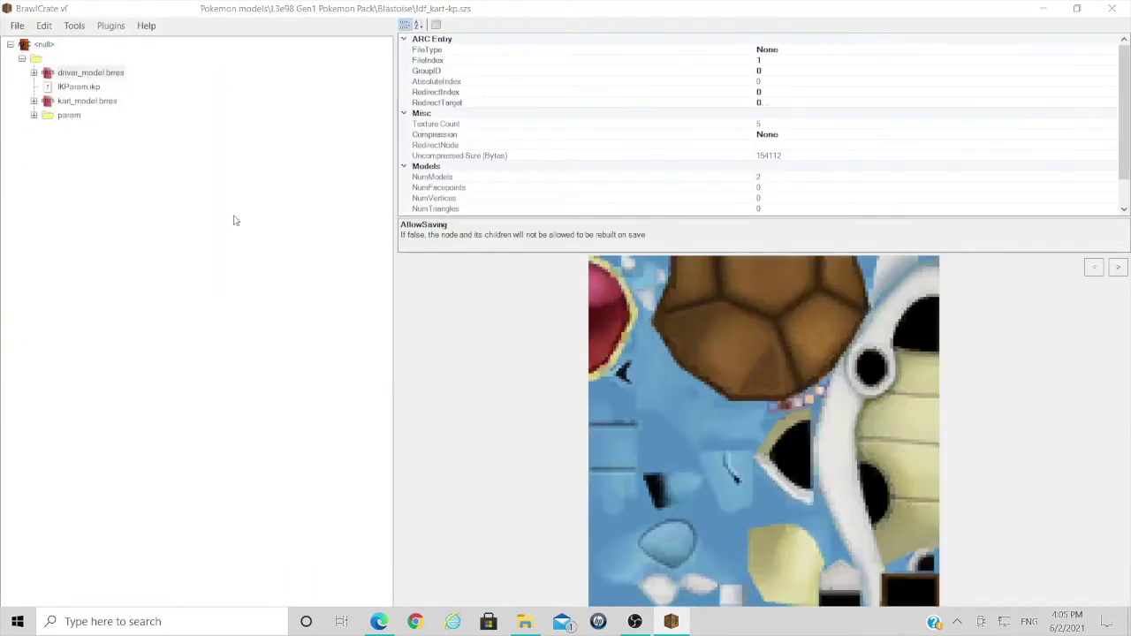
# In le_kart-kp, confirm the Blastoise model_lod under 3DModels and save the file.
pyautogui.click(17, 25)
pyautogui.click(37, 56)
pyautogui.doubleClick(221, 167)
pyautogui.click(90, 72)
pyautogui.click(33, 72)
pyautogui.click(45, 86)
pyautogui.click(100, 115)
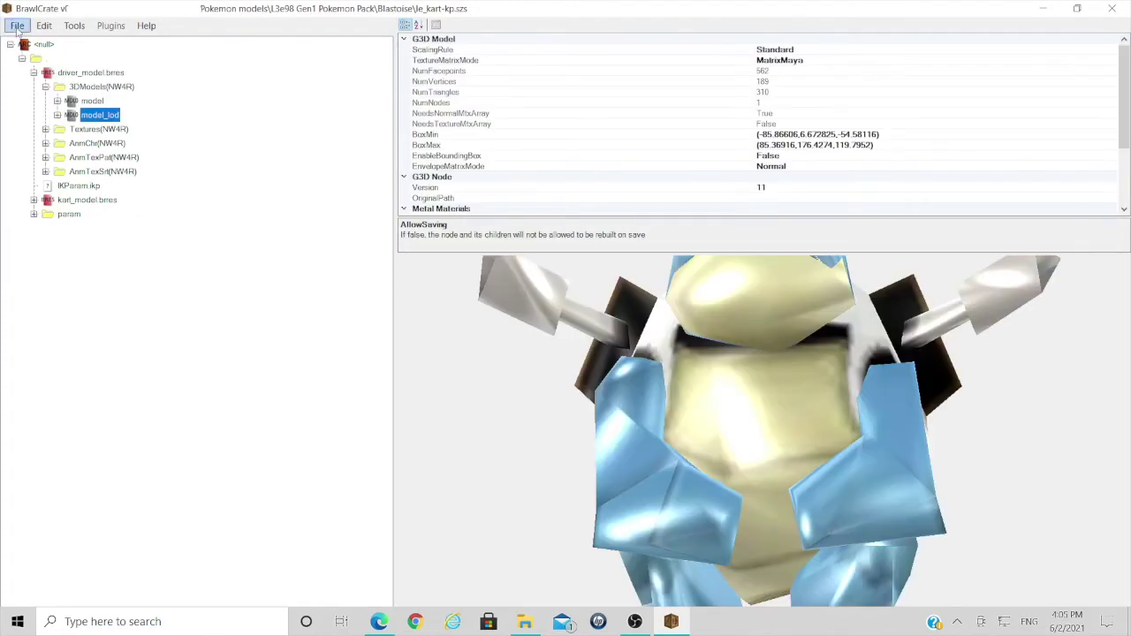
pyautogui.click(16, 26)
pyautogui.click(32, 96)
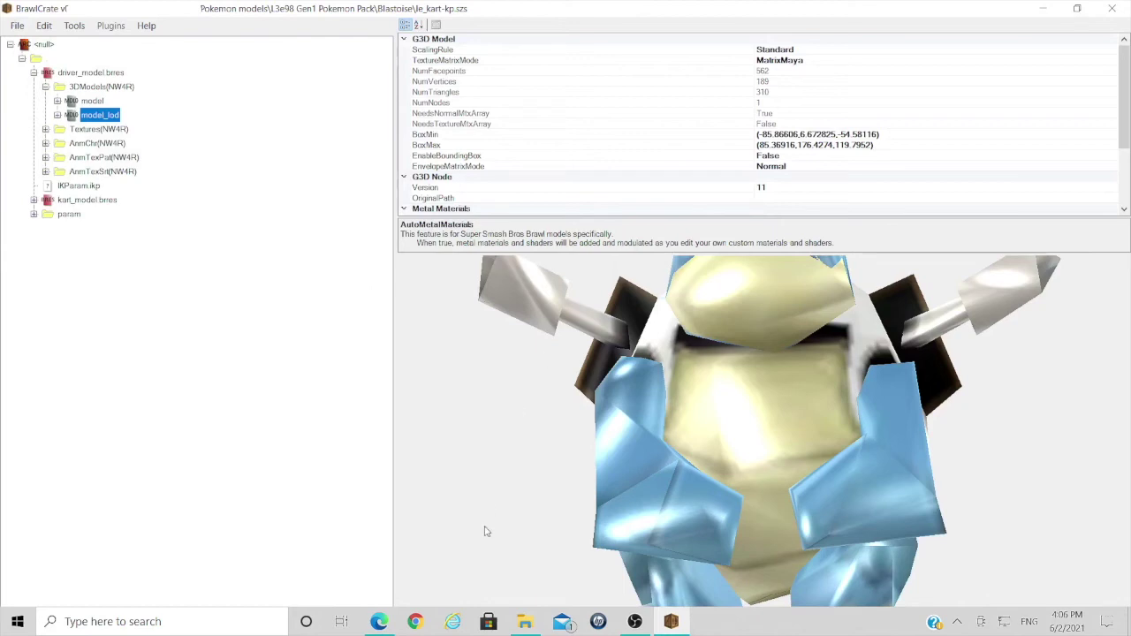
pyautogui.click(525, 621)
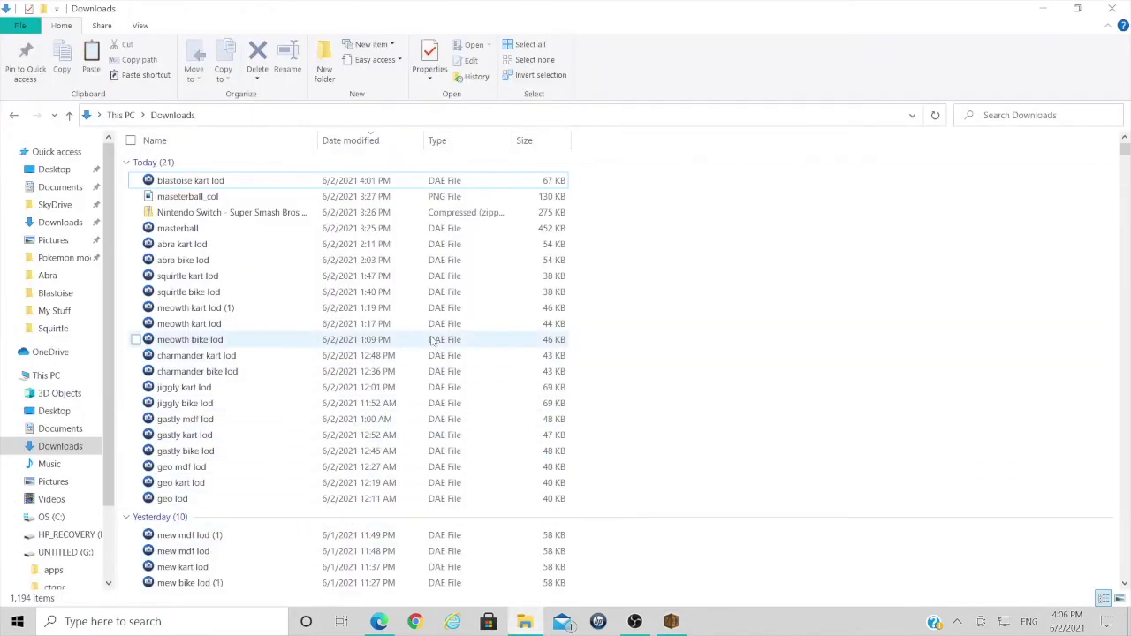
# From the Blastoise folder, copy la_kart-kp into the SD card's My Stuff, replacing the old copy.
pyautogui.click(78, 295)
pyautogui.scroll(-5, 618, 346)
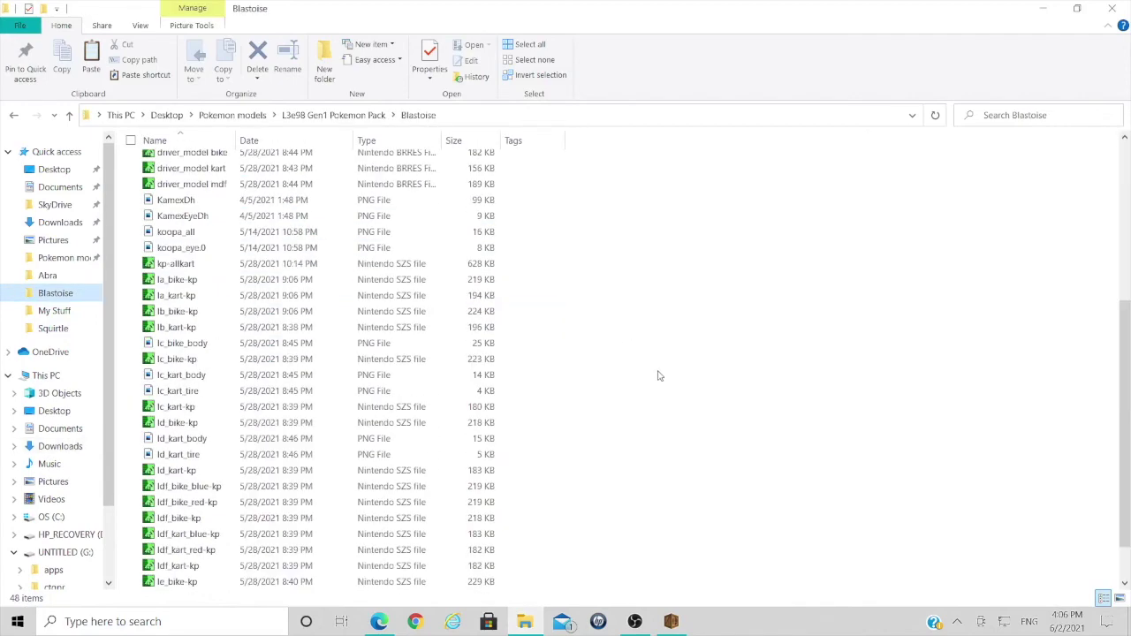
pyautogui.scroll(-1, 657, 375)
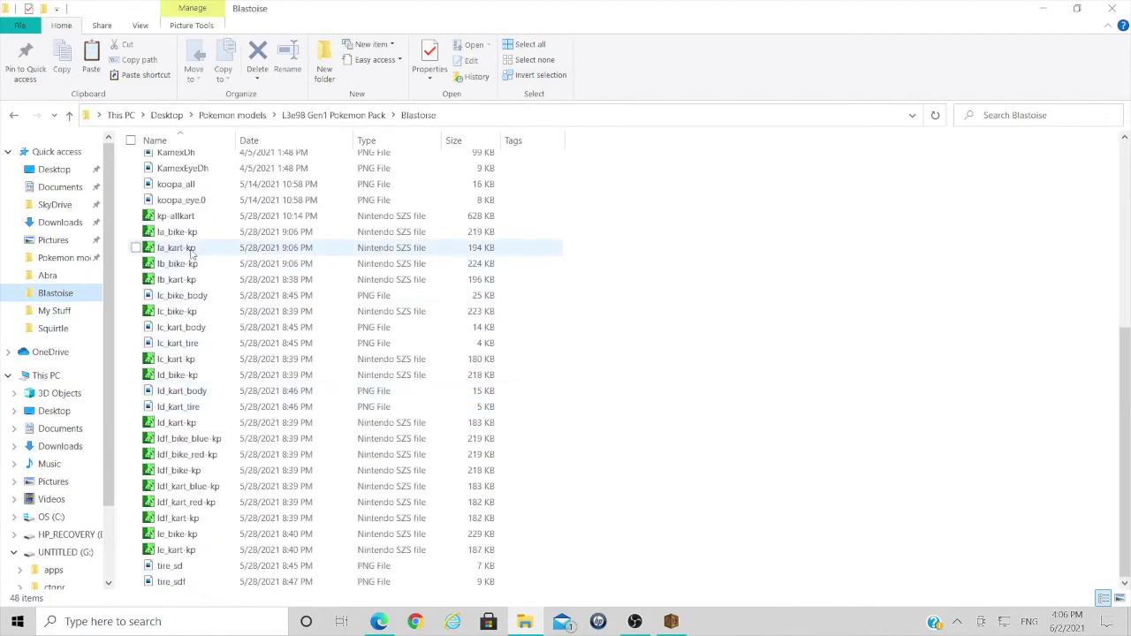
pyautogui.scroll(-1, 53, 536)
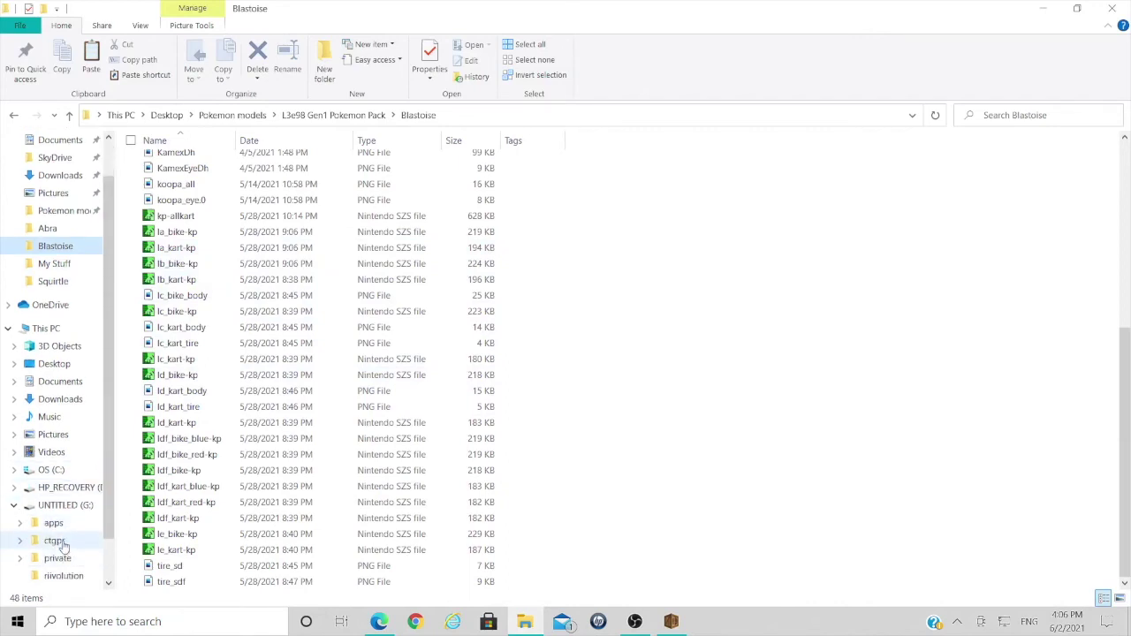
pyautogui.click(190, 249)
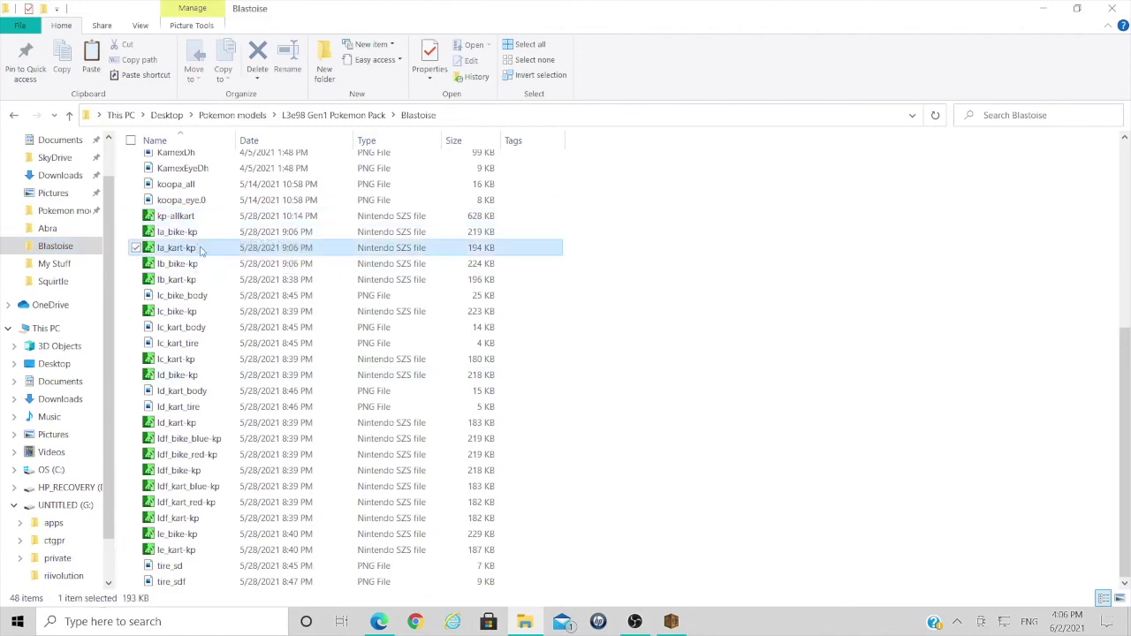
pyautogui.moveTo(190, 250); pyautogui.dragTo(65, 559)
pyautogui.click(513, 235)
# Copy lb_kart-kp, lc_kart-kp and ld_kart-kp into My Stuff, replacing older copies.
pyautogui.moveTo(177, 279); pyautogui.dragTo(65, 558)
pyautogui.click(177, 359)
pyautogui.moveTo(183, 364); pyautogui.dragTo(65, 557)
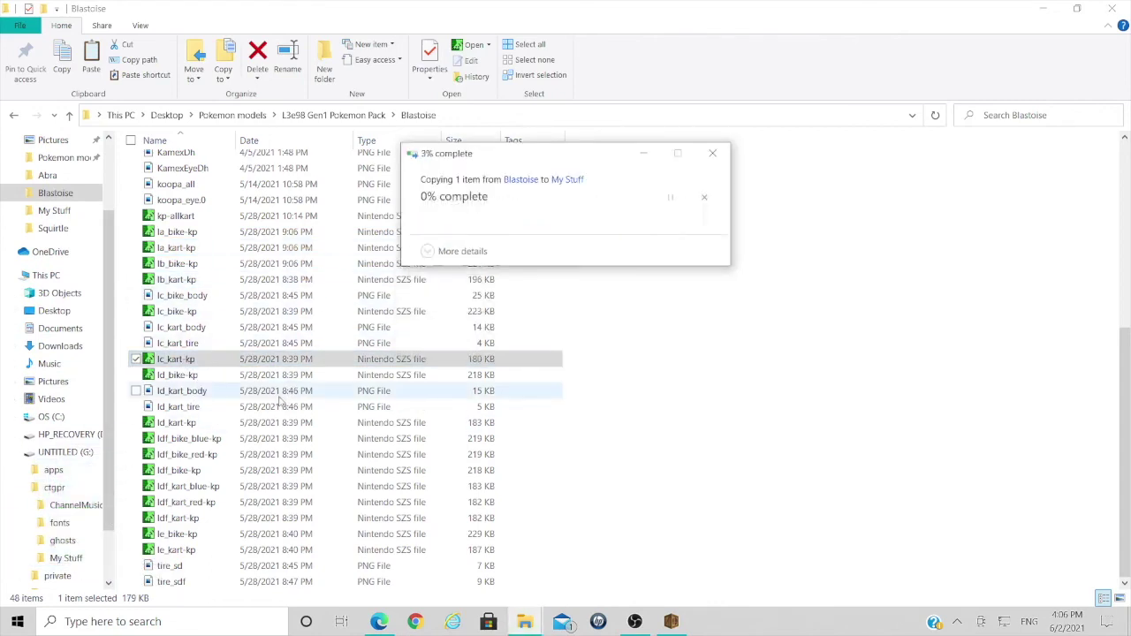
pyautogui.click(176, 423)
pyautogui.moveTo(177, 422); pyautogui.dragTo(66, 558)
pyautogui.click(497, 251)
# Copy the three ldf_kart files and le_kart-kp into My Stuff, replacing older copies.
pyautogui.click(188, 485)
pyautogui.keyDown('shift'); pyautogui.click(177, 518); pyautogui.keyUp('shift')
pyautogui.moveTo(177, 518); pyautogui.dragTo(66, 557)
pyautogui.click(522, 235)
pyautogui.click(177, 550)
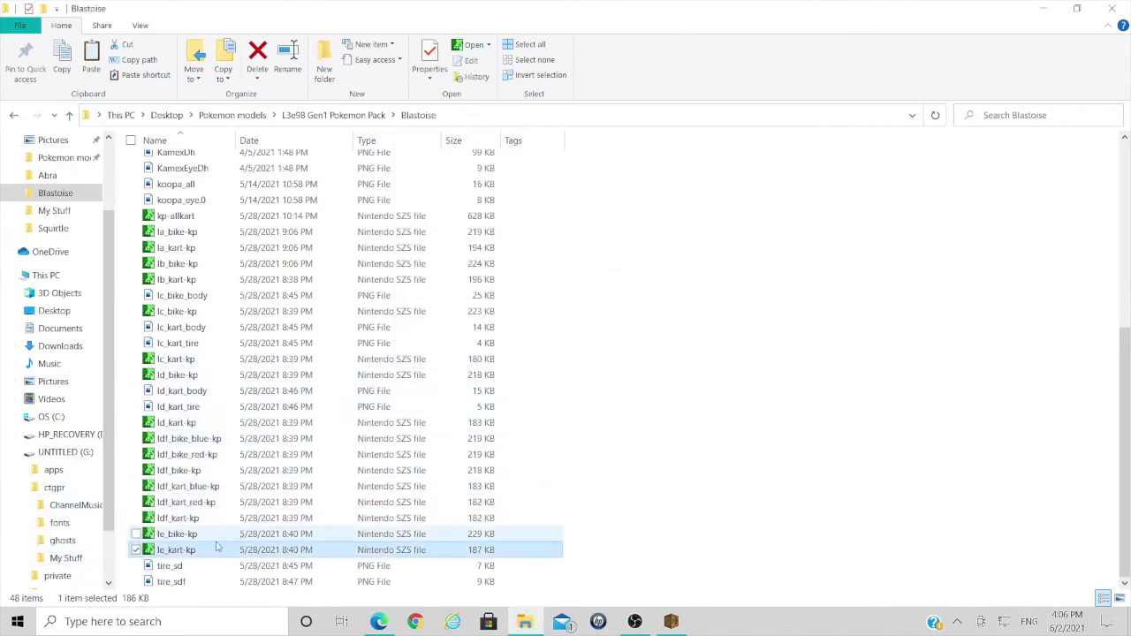
pyautogui.moveTo(176, 549); pyautogui.dragTo(66, 540)
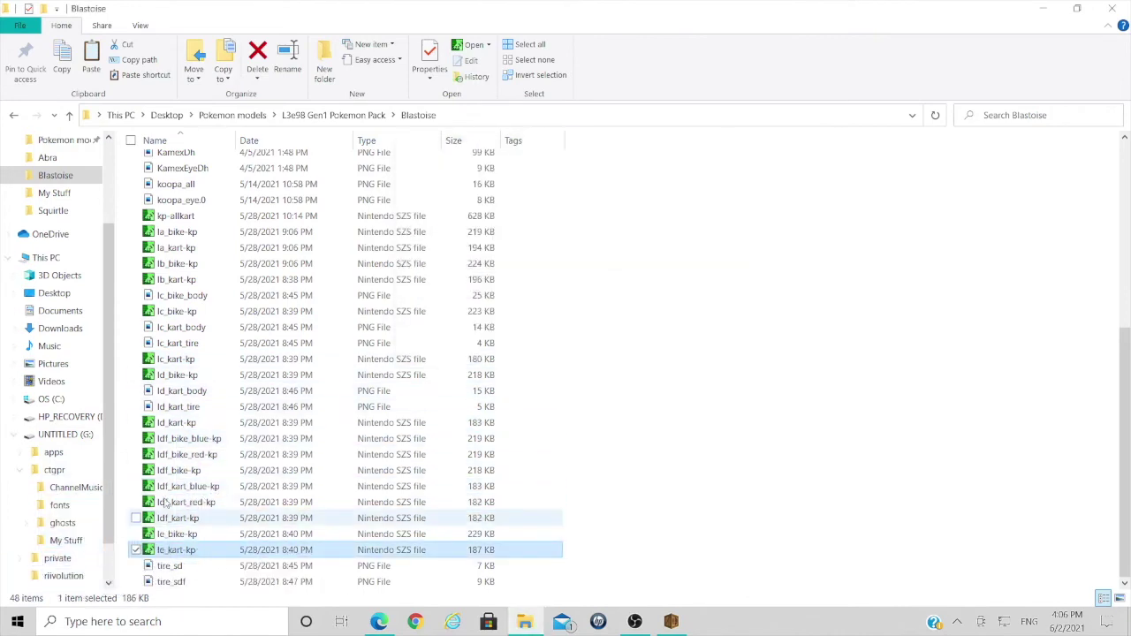
pyautogui.click(536, 240)
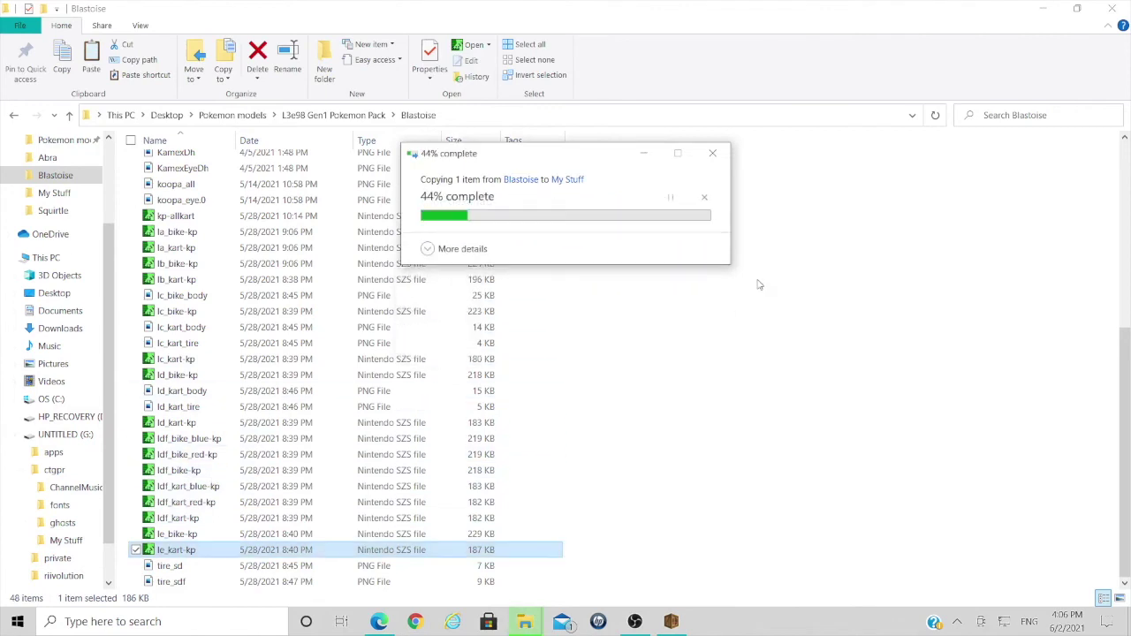